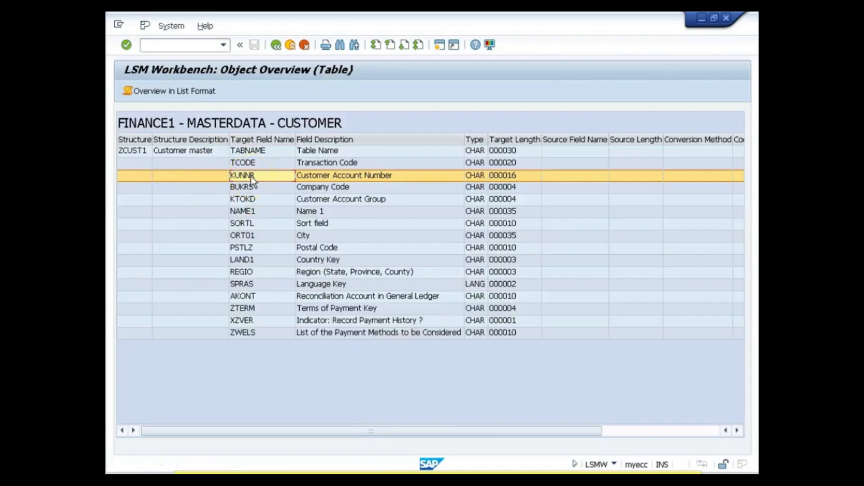
Copy the target field rows KUNNR through ZWELS, from field name to target length, into the blank Excel sheet starting at row 5, column 2.
{"action": "left_click_drag", "start_coordinate": [251, 176], "coordinate": [504, 330]}
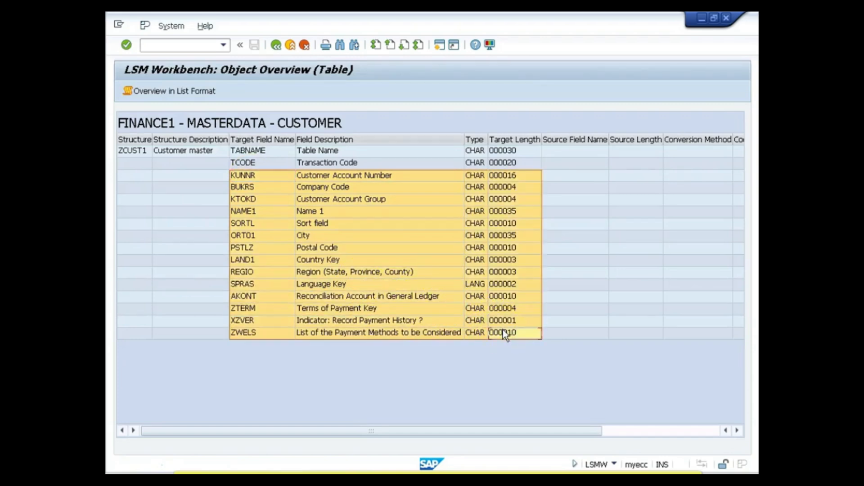
{"action": "key", "text": "ctrl+c"}
{"action": "key", "text": "alt+Tab"}
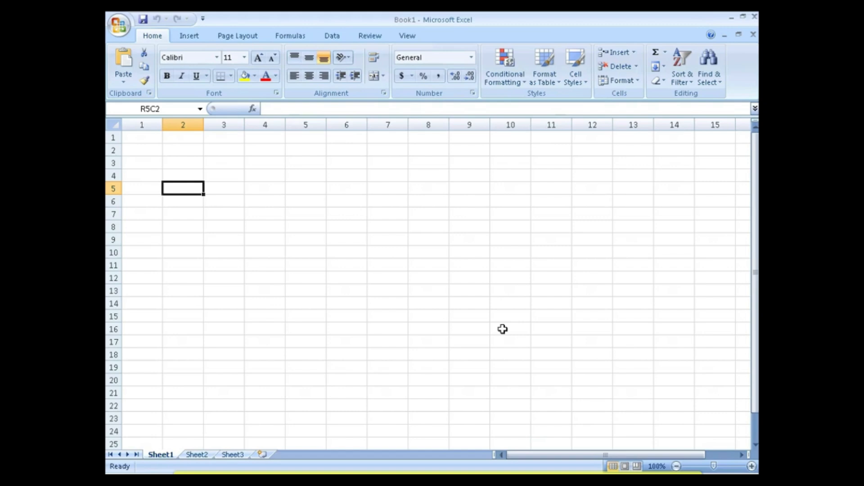
{"action": "key", "text": "ctrl+v"}
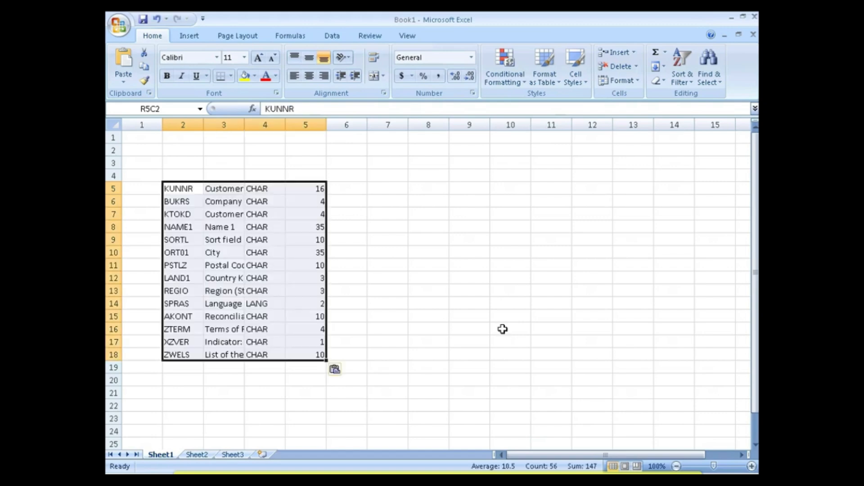
{"action": "left_click", "coordinate": [225, 193]}
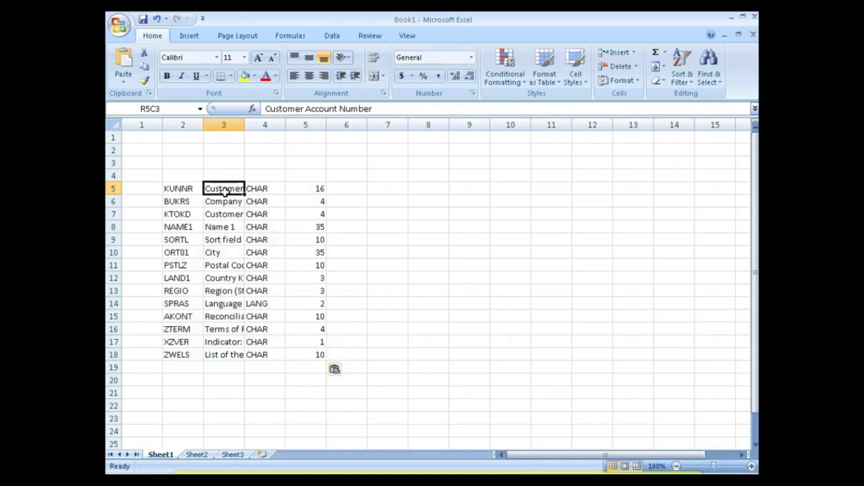
{"action": "left_click", "coordinate": [254, 189]}
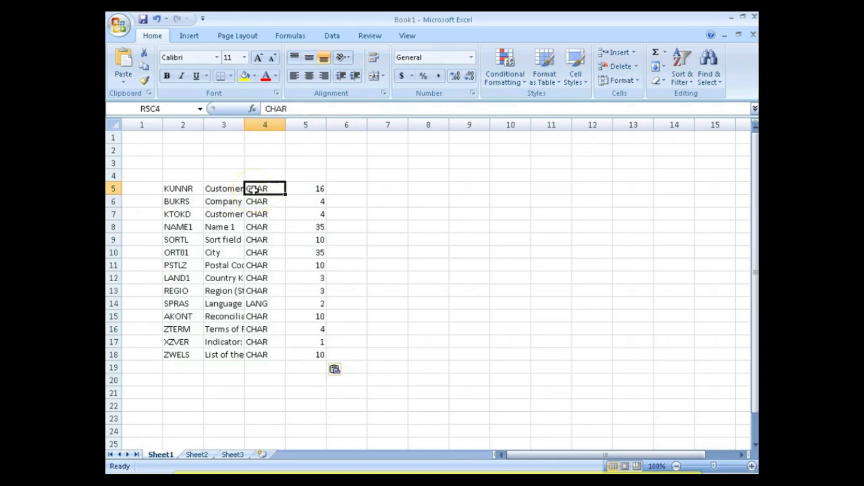
{"action": "left_click", "coordinate": [185, 188]}
Switch back to the LSM Workbench and open Maintain Source Fields in change mode, with table maintenance for source structure ZCUST_SRC.
{"action": "key", "text": "alt+Tab"}
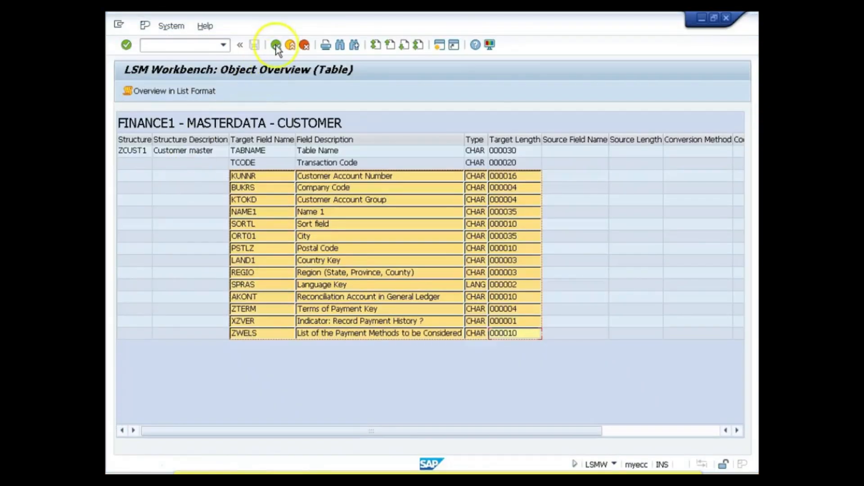
{"action": "left_click", "coordinate": [276, 45]}
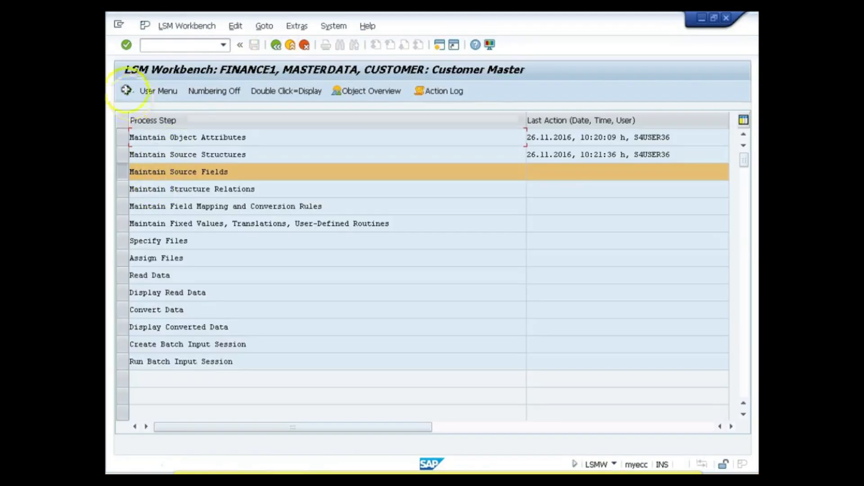
{"action": "left_click", "coordinate": [127, 92]}
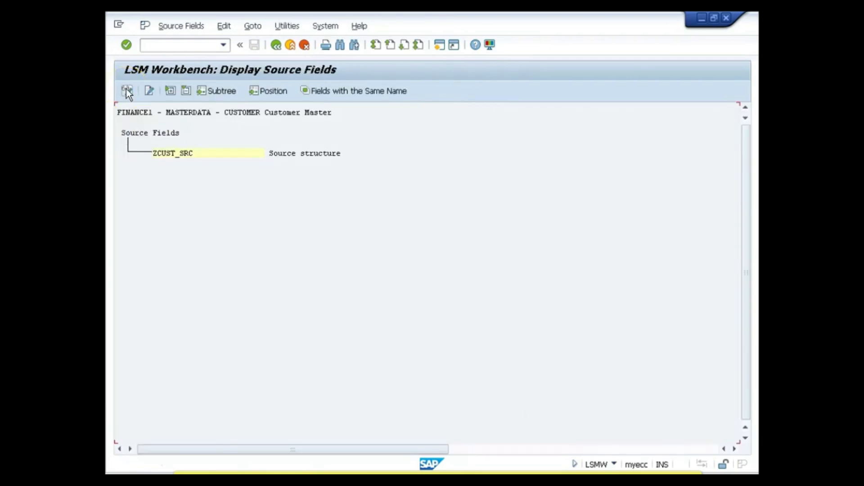
{"action": "left_click", "coordinate": [126, 90]}
{"action": "left_click", "coordinate": [210, 91]}
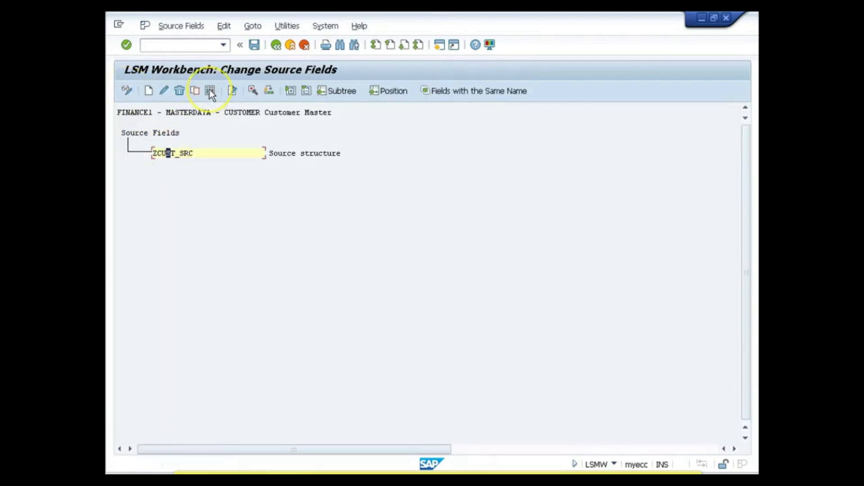
{"action": "left_click", "coordinate": [207, 96]}
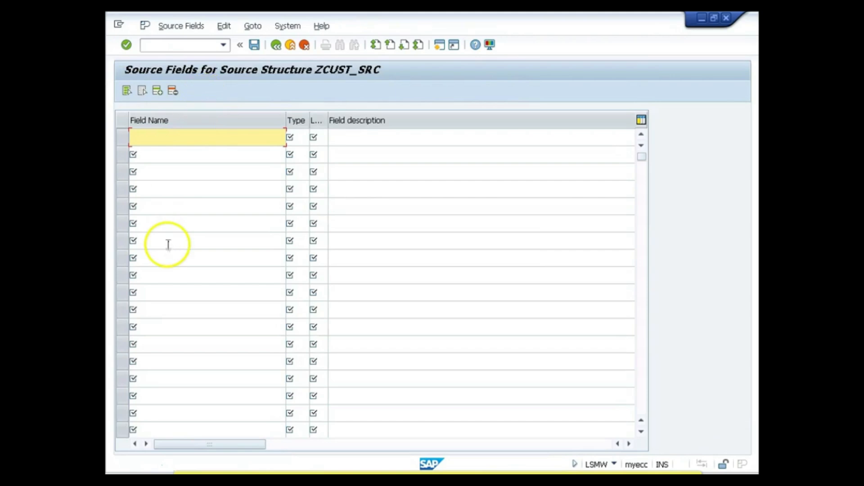
Copy the field names KUNNR through ZWELS from the Excel sheet into the Field Name column of the ZCUST_SRC source fields table.
{"action": "key", "text": "alt+Tab"}
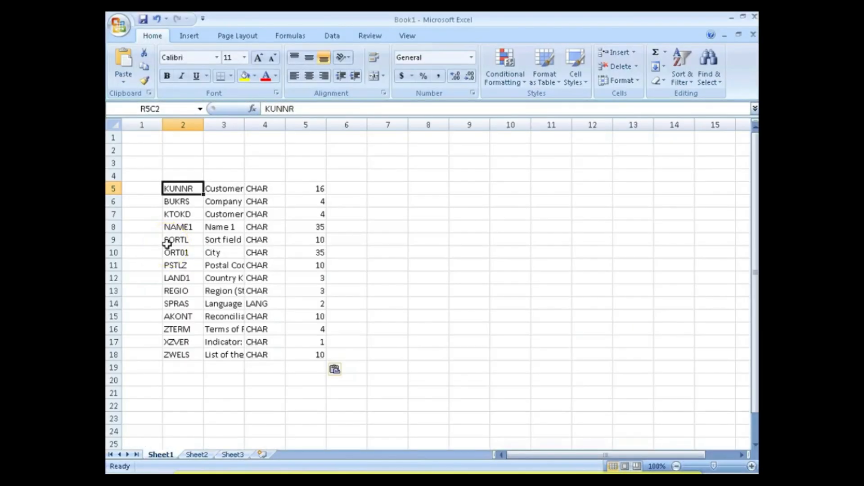
{"action": "key", "text": "ctrl+shift+Down"}
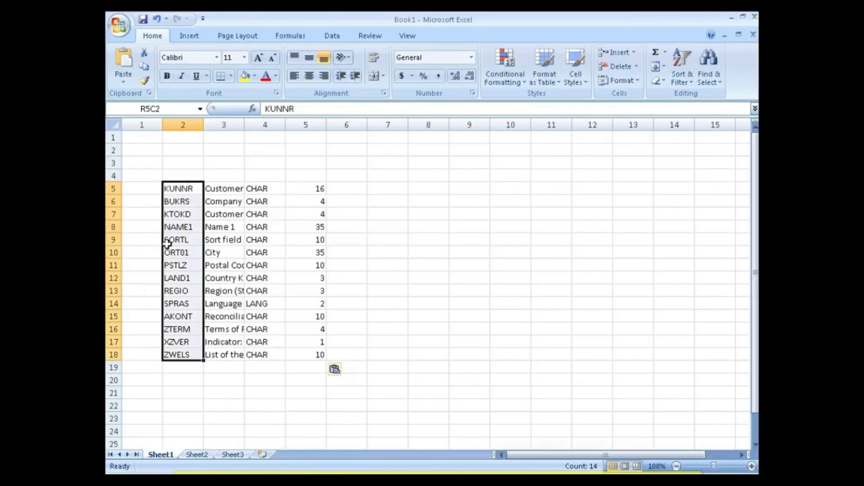
{"action": "key", "text": "ctrl+c"}
{"action": "key", "text": "alt+Tab"}
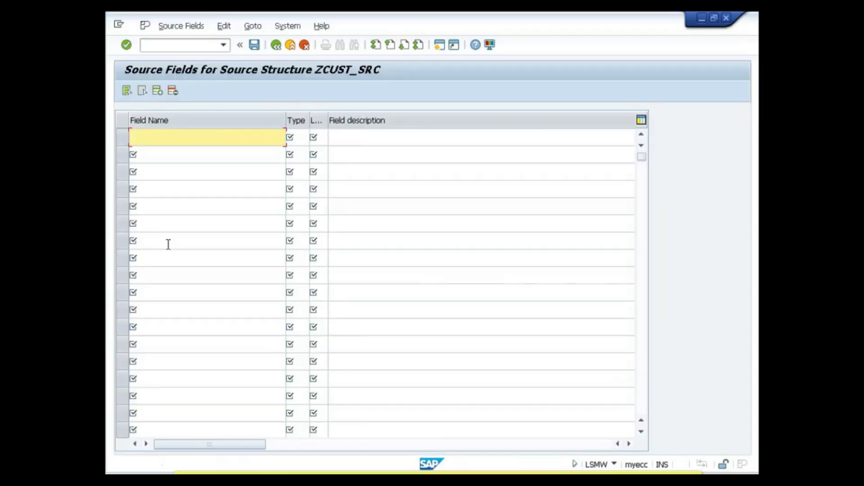
{"action": "key", "text": "ctrl+v"}
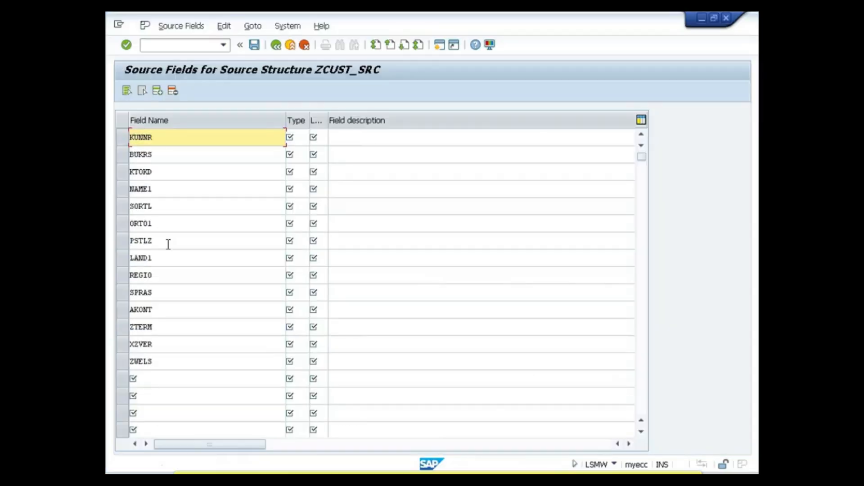
Check the KUNNR type cell in Excel and widen the Length column of the ZCUST_SRC source fields table.
{"action": "key", "text": "Tab"}
{"action": "key", "text": "alt+Tab"}
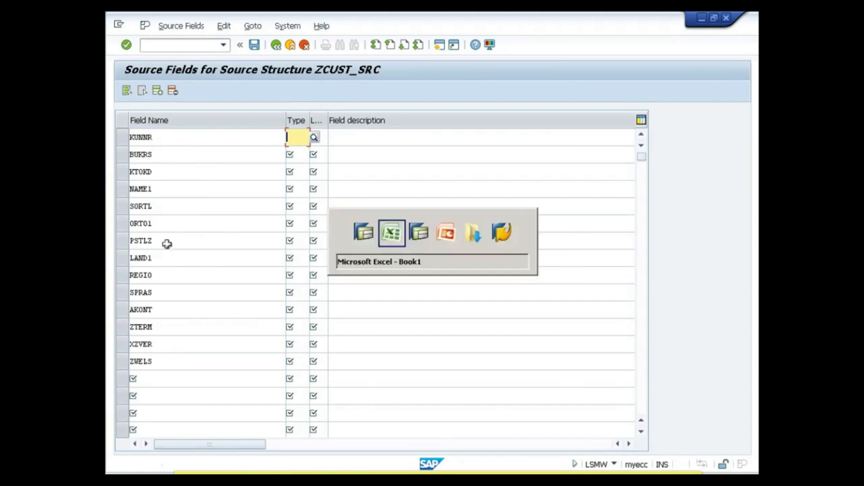
{"action": "key", "text": "Escape"}
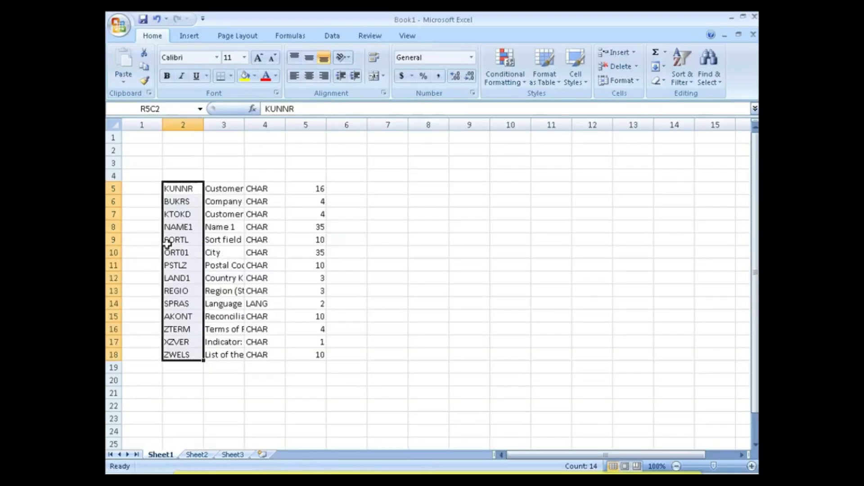
{"action": "left_click", "coordinate": [258, 188]}
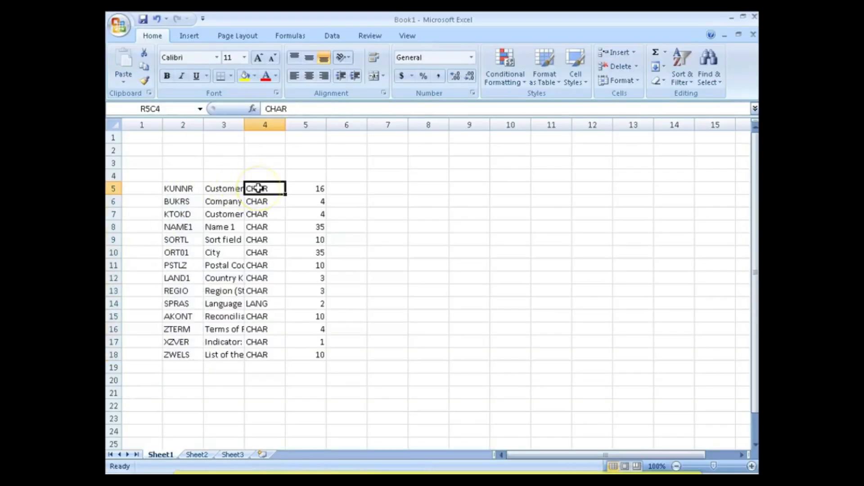
{"action": "key", "text": "alt+Tab"}
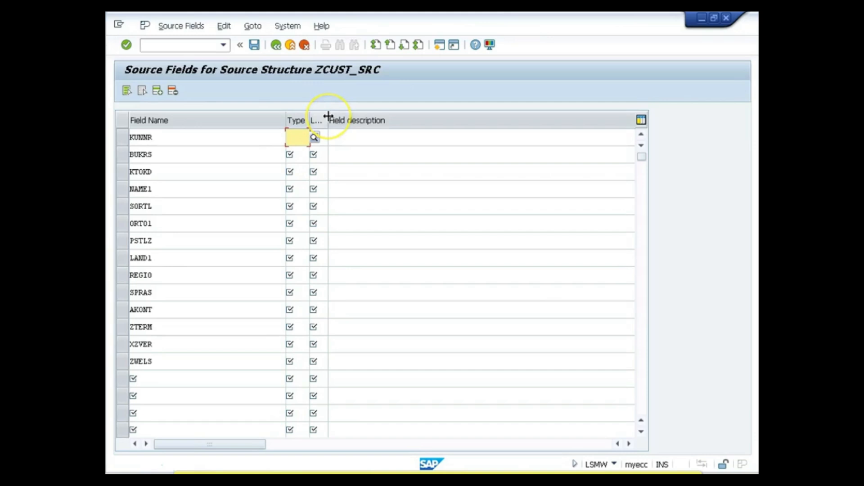
{"action": "left_click_drag", "start_coordinate": [329, 118], "coordinate": [339, 120]}
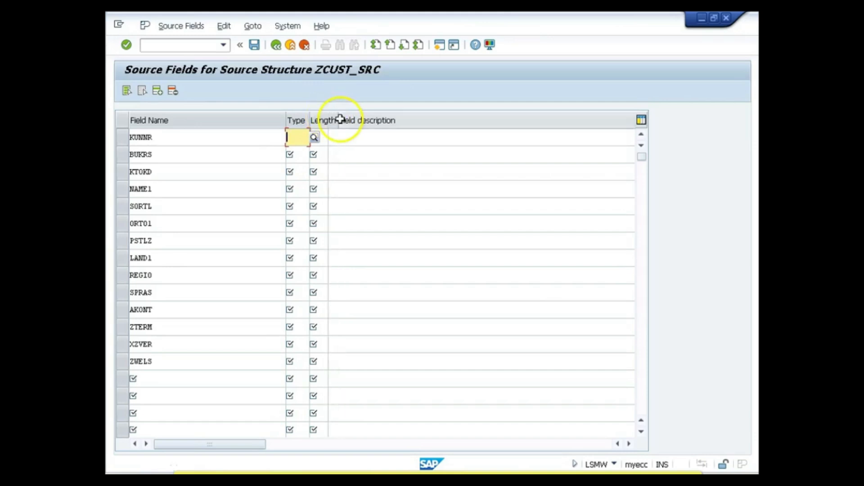
{"action": "left_click", "coordinate": [292, 142]}
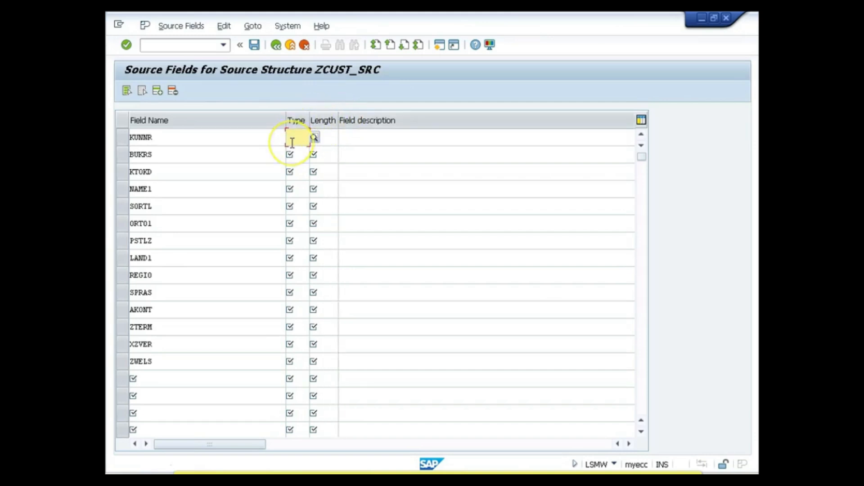
Compare the KUNNR type in Excel with the field types allowed for the source field, examining the character and numerical entries.
{"action": "key", "text": "alt+Tab"}
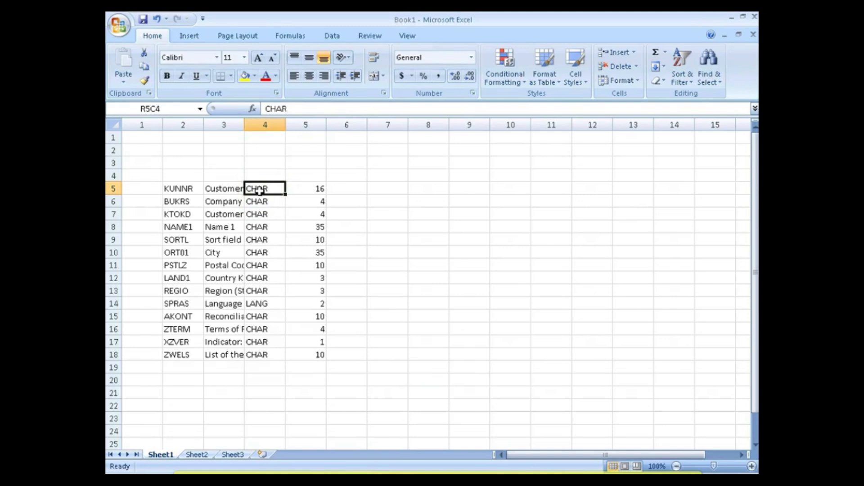
{"action": "key", "text": "alt+Tab"}
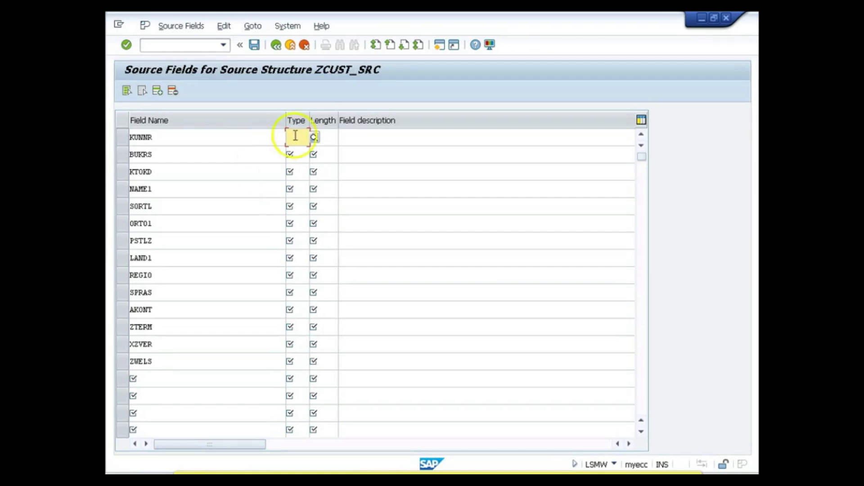
{"action": "left_click", "coordinate": [313, 137]}
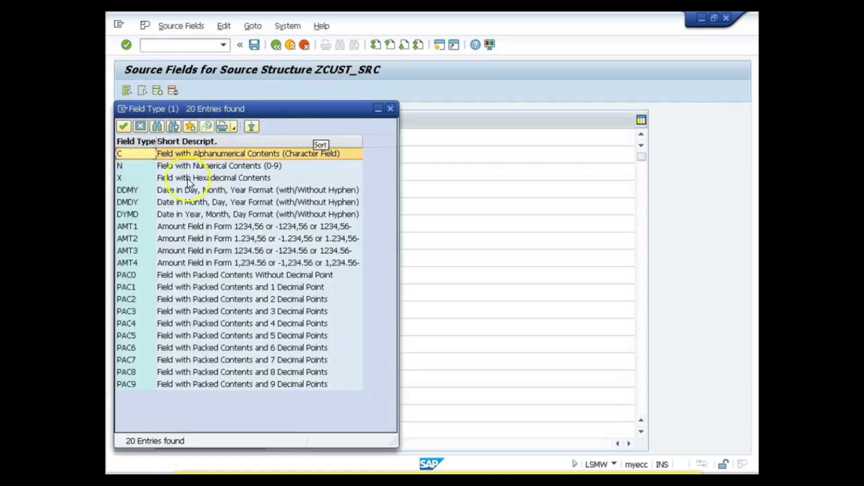
{"action": "left_click", "coordinate": [129, 166]}
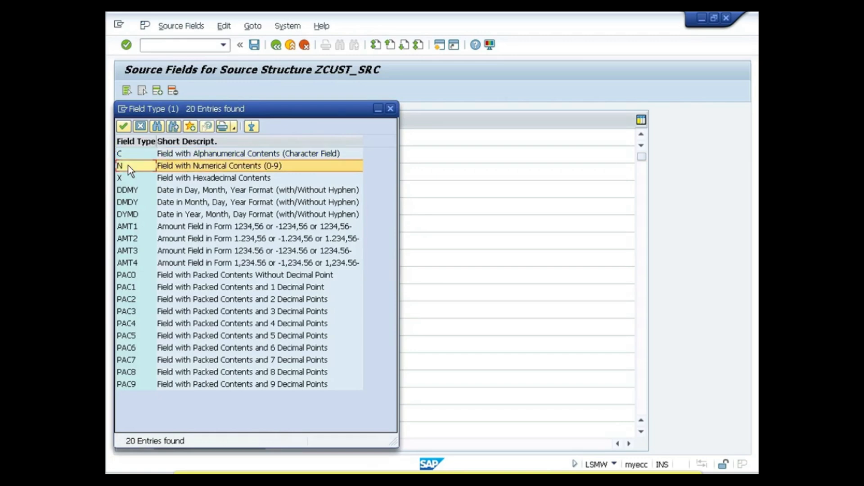
{"action": "left_click", "coordinate": [320, 141]}
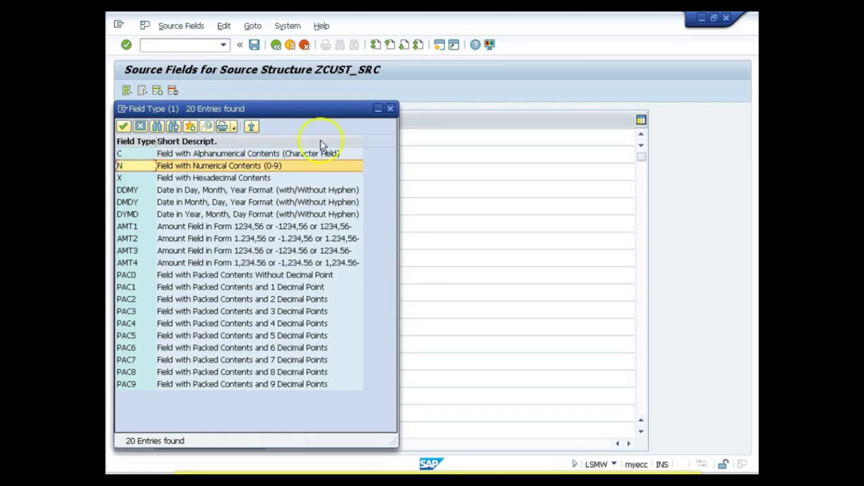
{"action": "left_click", "coordinate": [258, 152]}
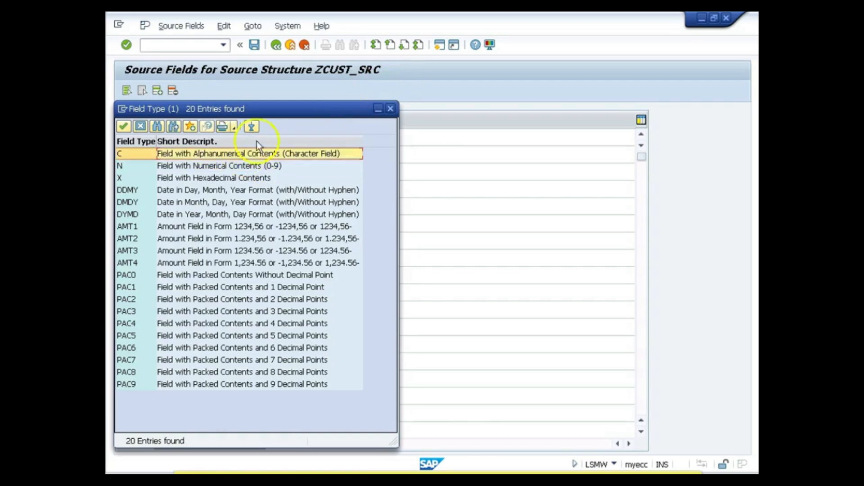
{"action": "left_click", "coordinate": [390, 109]}
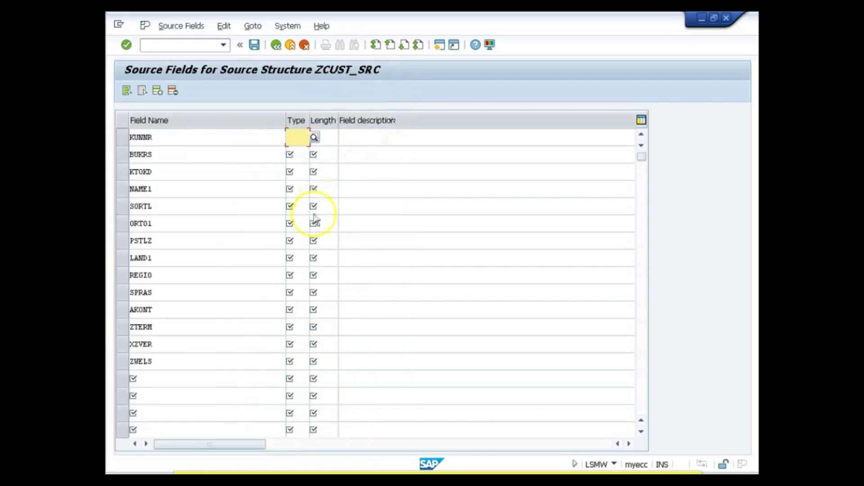
Switch to the Excel sheet and set the KUNNR field's type to C.
{"action": "key", "text": "alt+Tab"}
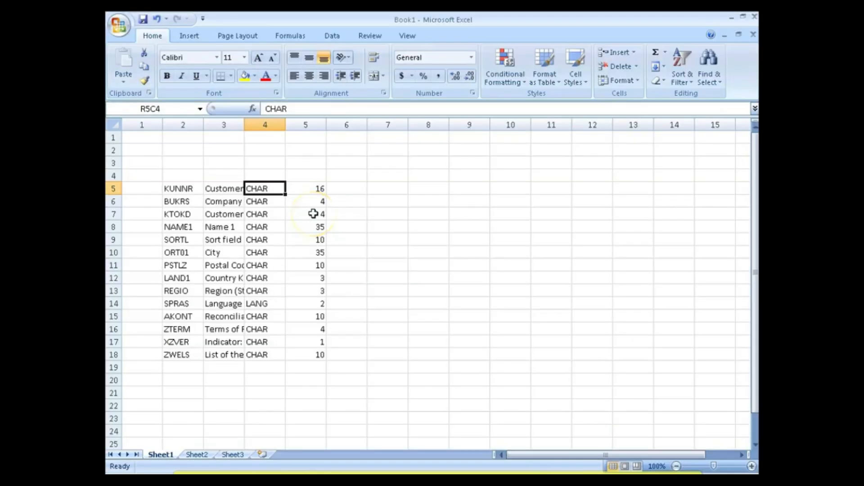
{"action": "type", "text": "C"}
{"action": "key", "text": "BackSpace"}
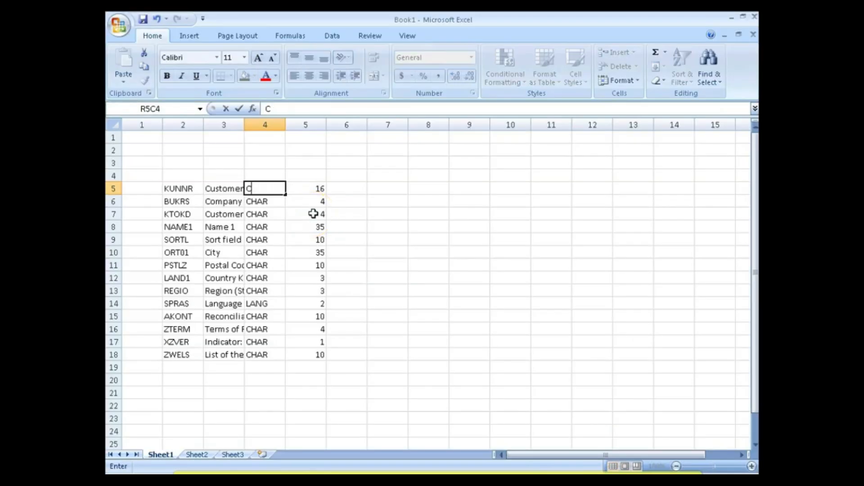
{"action": "key", "text": "Return"}
{"action": "key", "text": "Up"}
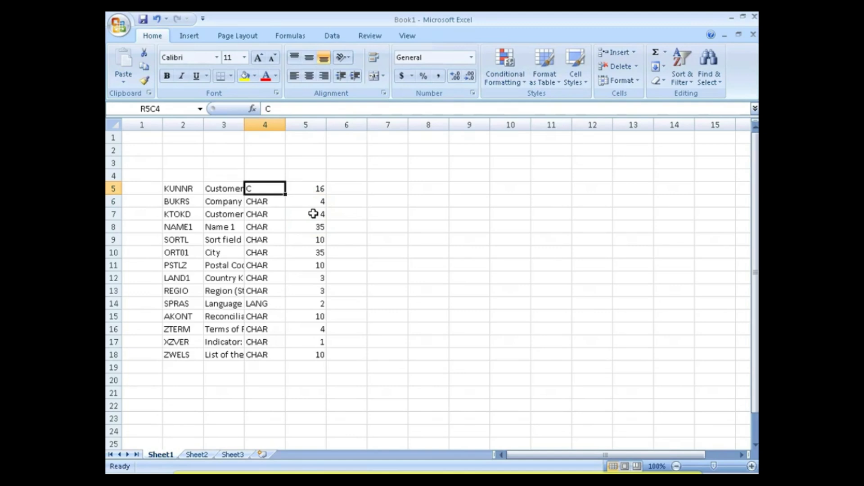
{"action": "key", "text": "ctrl+c"}
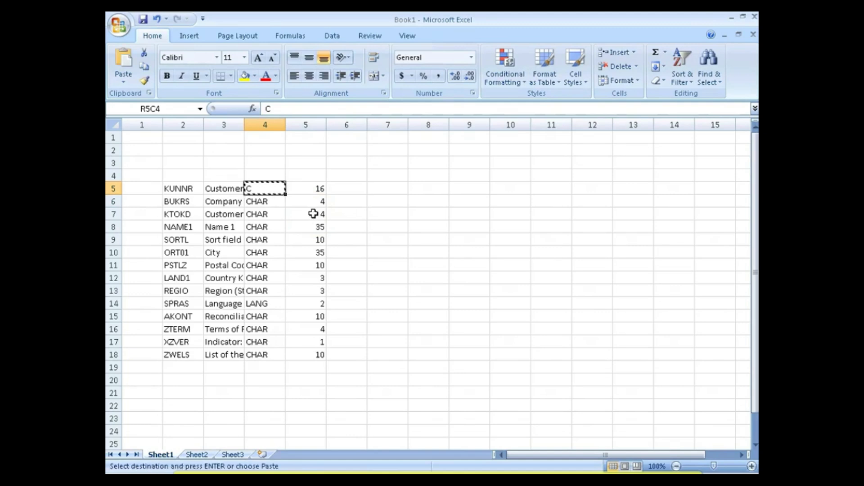
{"action": "key", "text": "shift+Down"}
{"action": "key", "text": "shift+Down"}
{"action": "key", "text": "shift+Down"}
{"action": "key", "text": "shift+Down"}
{"action": "key", "text": "shift+Down"}
{"action": "key", "text": "shift+Down"}
{"action": "key", "text": "shift+Down"}
{"action": "key", "text": "shift+Down"}
{"action": "key", "text": "shift+Down"}
{"action": "key", "text": "shift+Down"}
{"action": "key", "text": "shift+Down"}
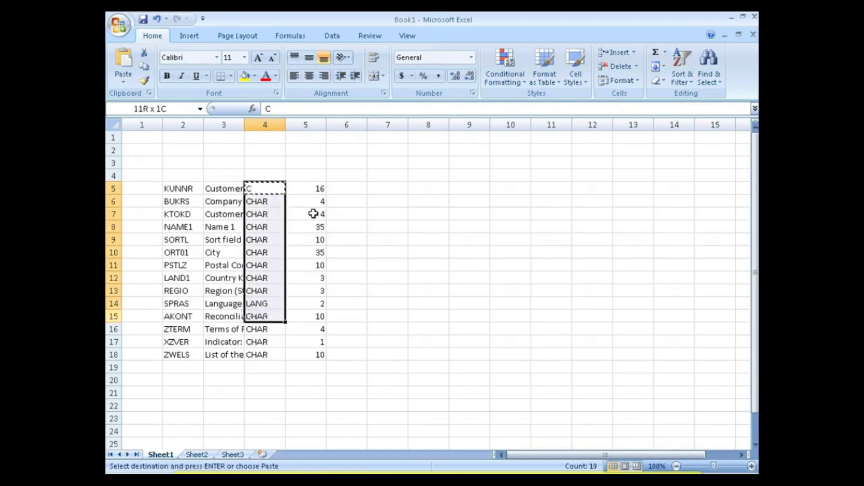
{"action": "key", "text": "shift+Down"}
{"action": "key", "text": "shift+Down"}
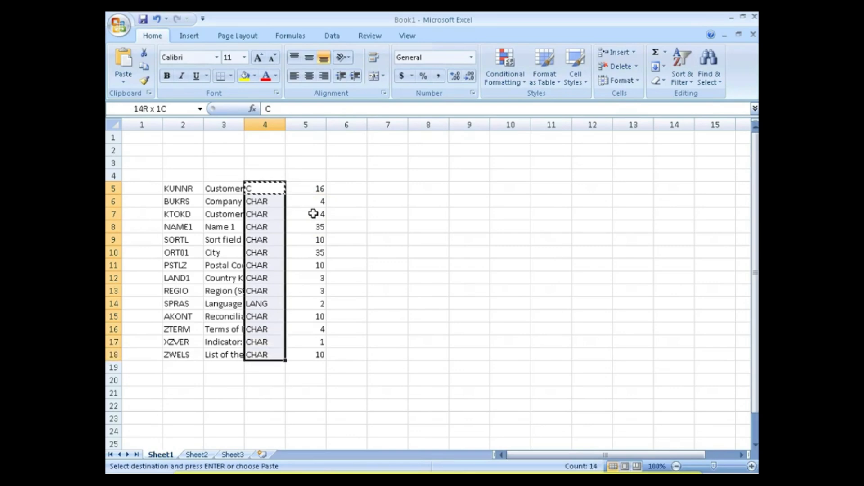
{"action": "key", "text": "ctrl+c"}
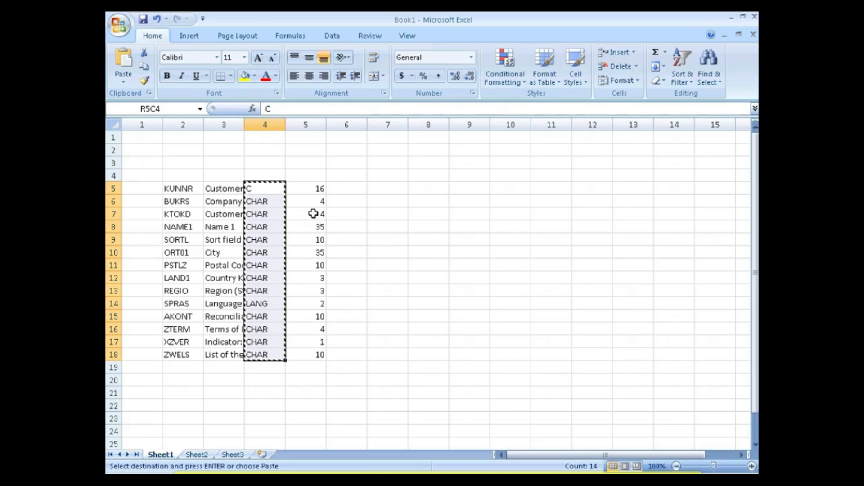
{"action": "key", "text": "Escape"}
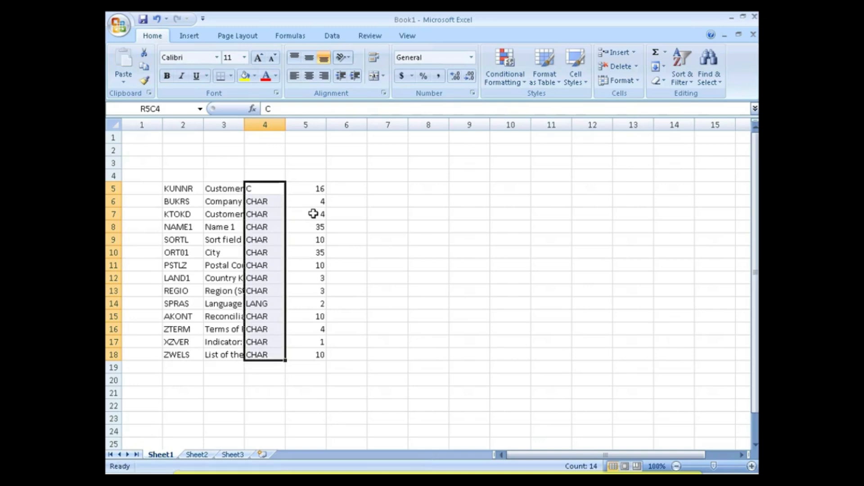
{"action": "key", "text": "Left"}
{"action": "key", "text": "Right"}
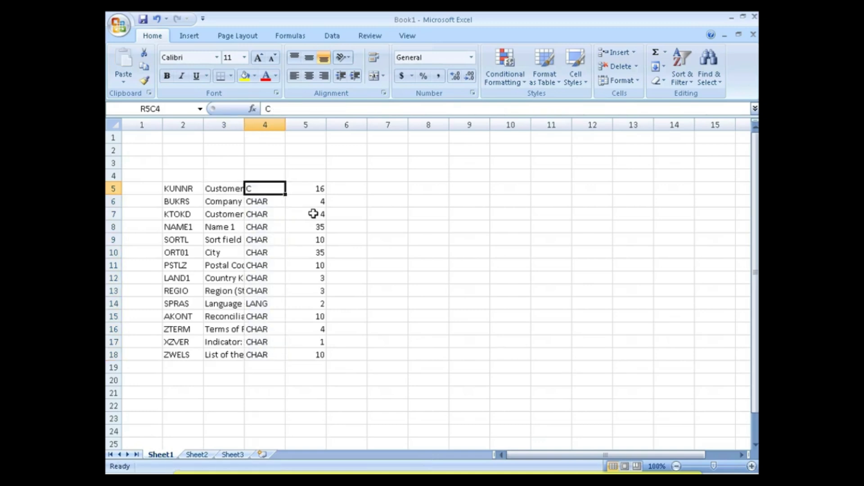
Copy KUNNR's type C over the type cells of all the other fields down to ZWELS in the Excel sheet.
{"action": "key", "text": "ctrl+c"}
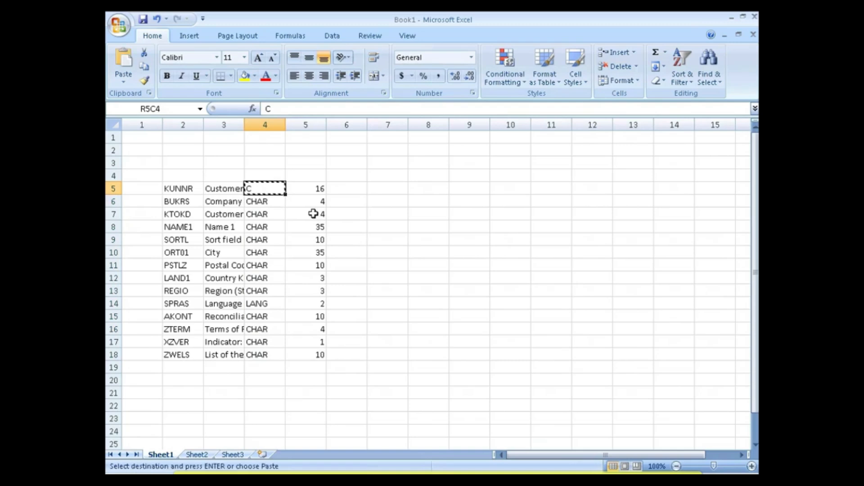
{"action": "key", "text": "shift+Down"}
{"action": "key", "text": "shift+Down"}
{"action": "key", "text": "shift+Down"}
{"action": "key", "text": "shift+Down"}
{"action": "key", "text": "shift+Down"}
{"action": "key", "text": "shift+Down"}
{"action": "key", "text": "shift+Down"}
{"action": "key", "text": "shift+Down"}
{"action": "key", "text": "shift+Down"}
{"action": "key", "text": "shift+Down"}
{"action": "key", "text": "shift+Down"}
{"action": "key", "text": "shift+Down"}
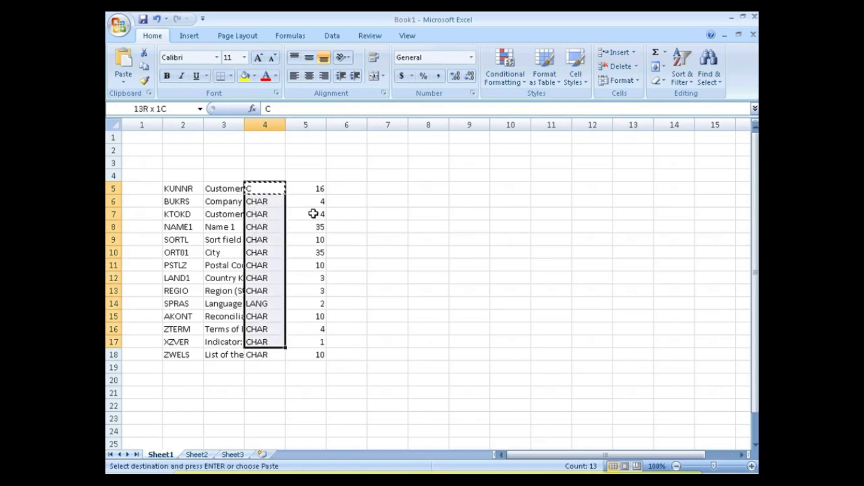
{"action": "key", "text": "shift+Down"}
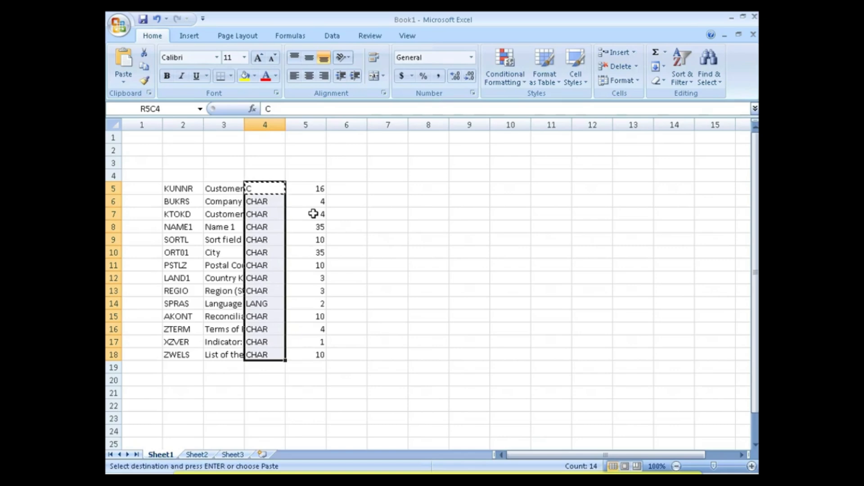
{"action": "key", "text": "ctrl+v"}
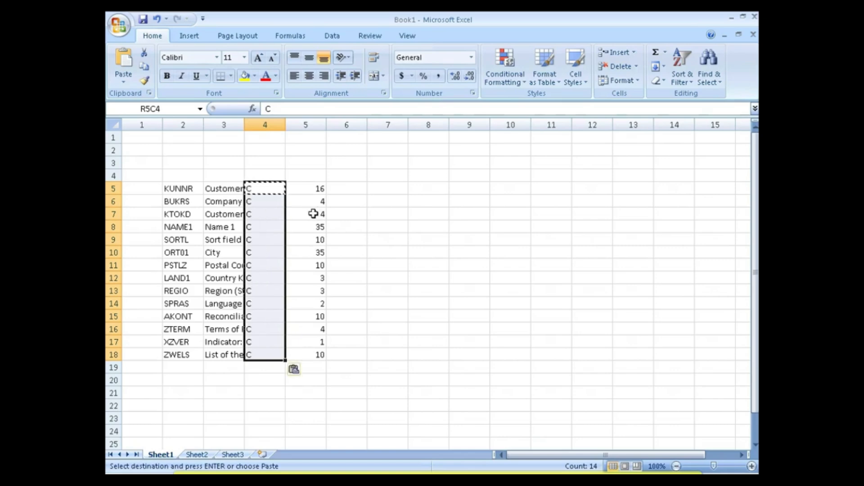
Copy the types and lengths of all fields from Excel into the Type and Length columns of SAP's ZCUST_SRC source fields table.
{"action": "key", "text": "shift+Right"}
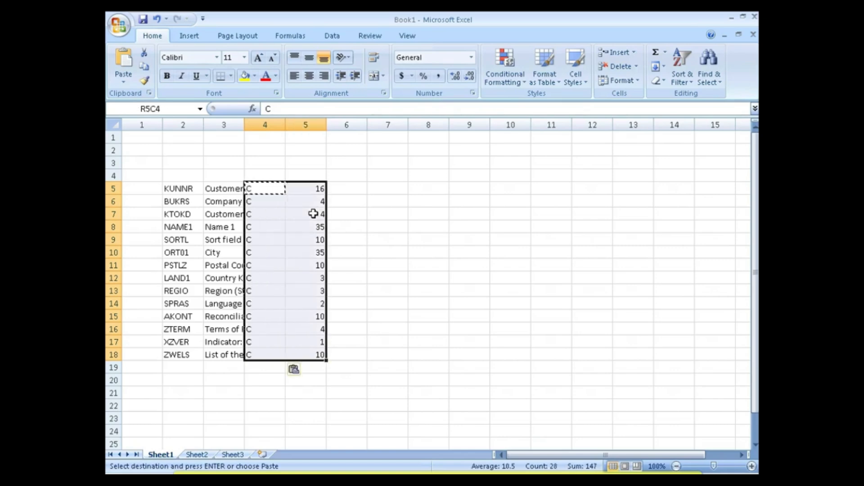
{"action": "key", "text": "ctrl+c"}
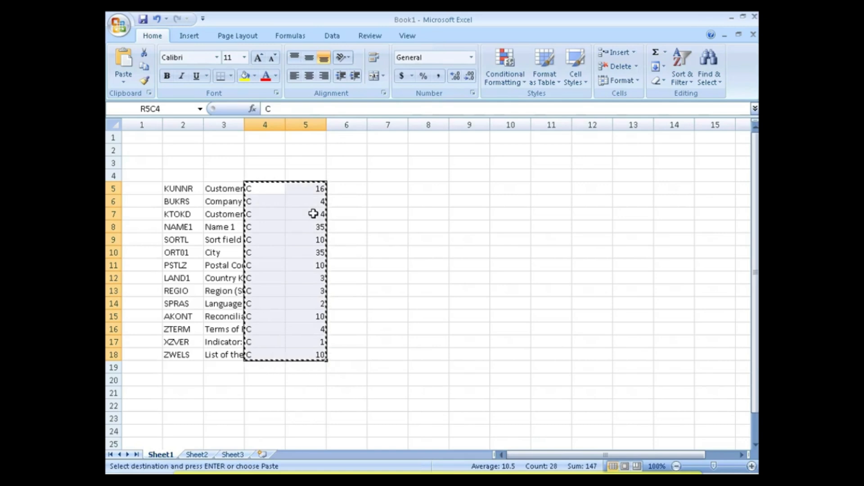
{"action": "key", "text": "alt+Tab"}
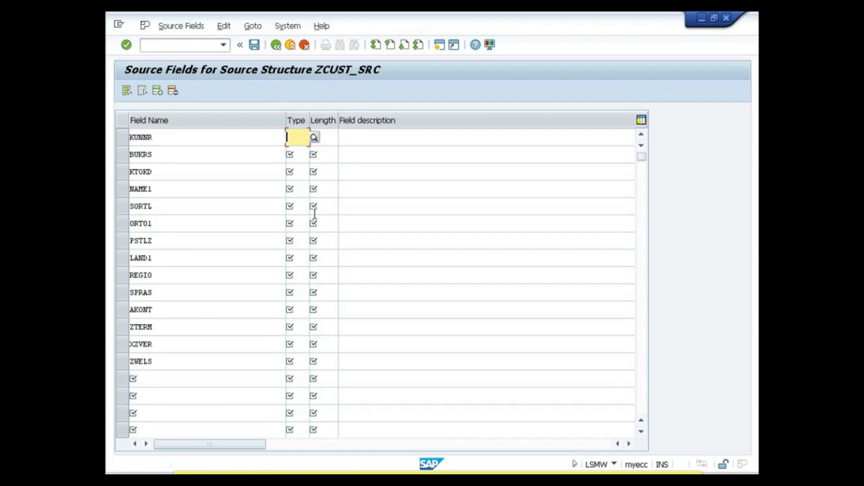
{"action": "key", "text": "ctrl+v"}
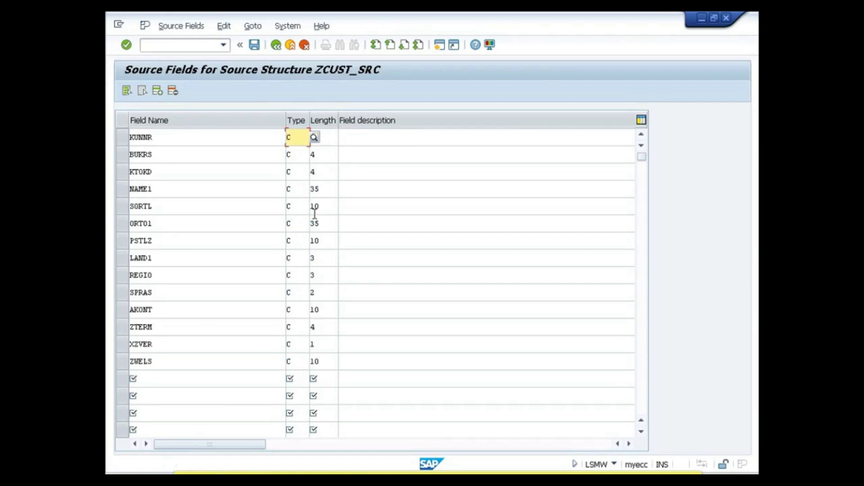
Confirm the source field entries to fill in their descriptions, and check the ZTERM row's name and description.
{"action": "left_click", "coordinate": [355, 140]}
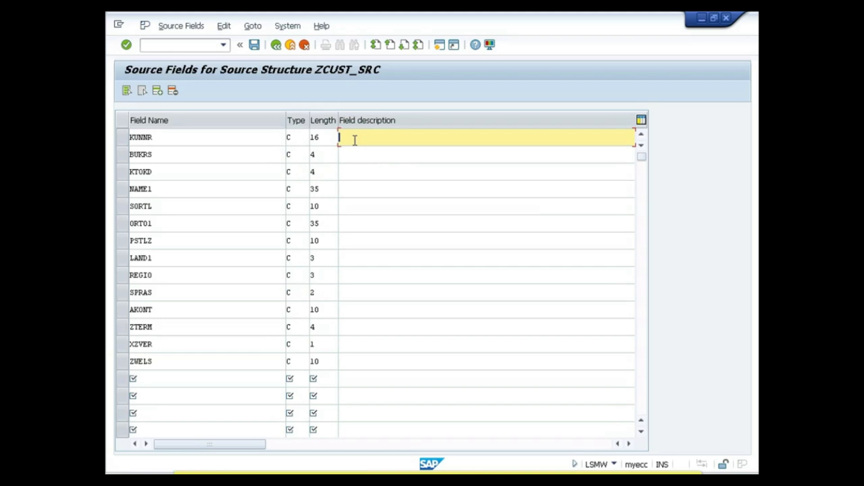
{"action": "key", "text": "Return"}
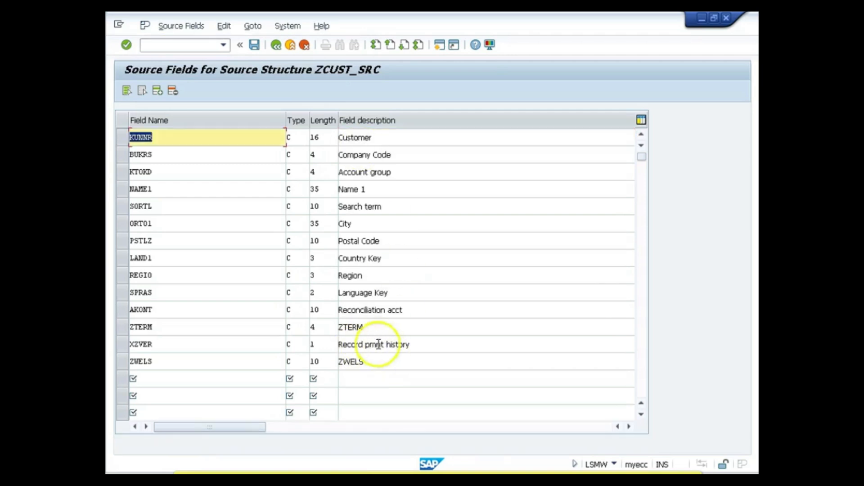
{"action": "left_click", "coordinate": [374, 330]}
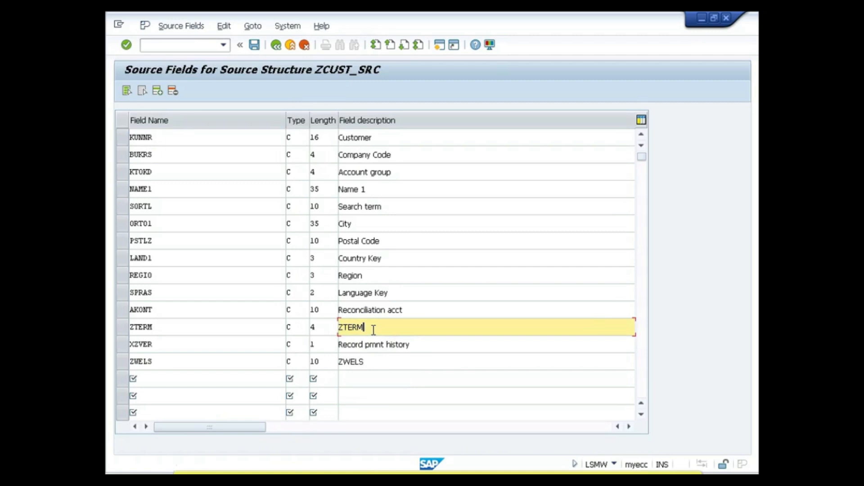
{"action": "left_click", "coordinate": [252, 332]}
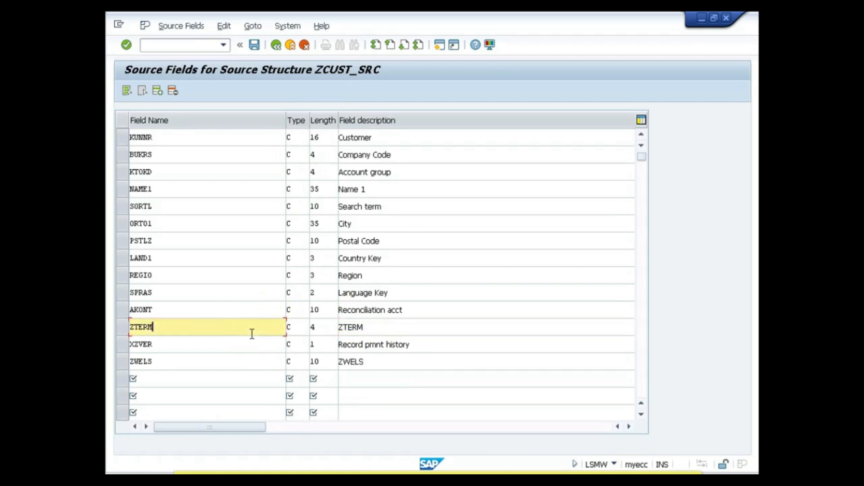
{"action": "left_click", "coordinate": [372, 330]}
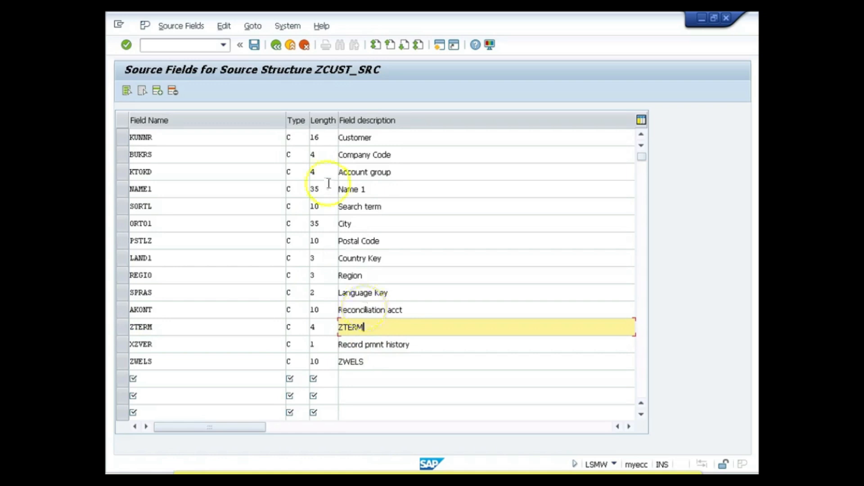
Save the ZCUST_SRC source fields and return to the list of LSMW process steps.
{"action": "left_click", "coordinate": [255, 45]}
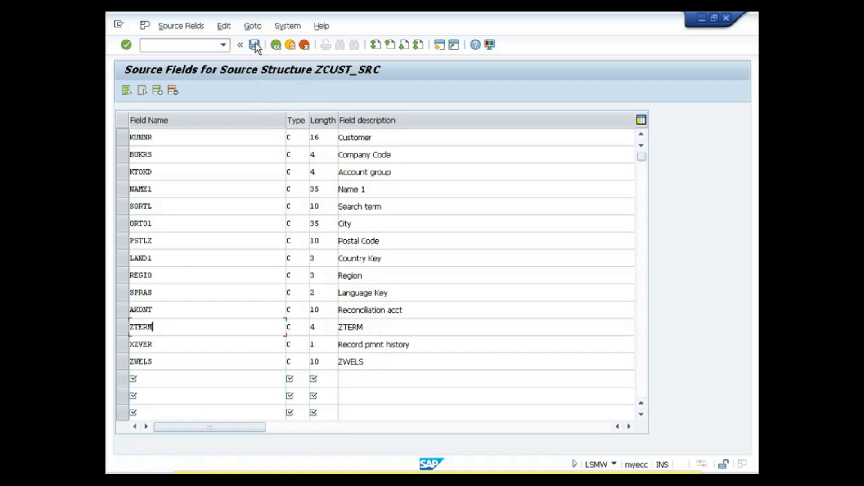
{"action": "left_click", "coordinate": [275, 45]}
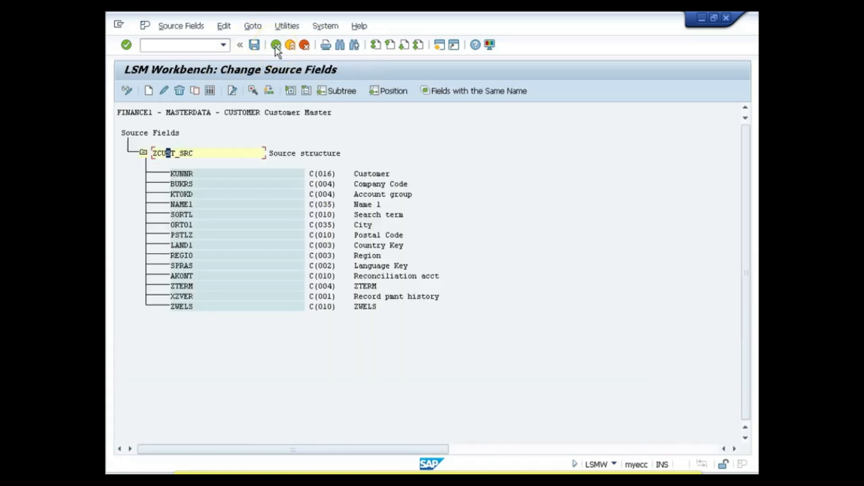
{"action": "left_click", "coordinate": [255, 46]}
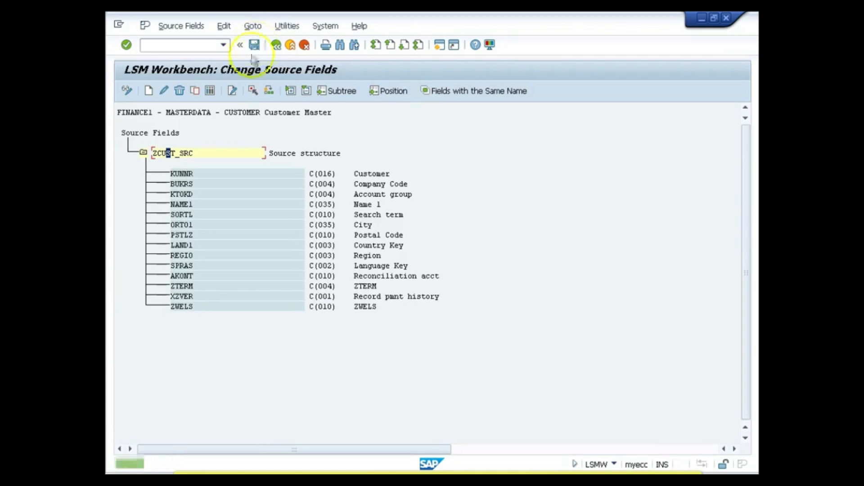
{"action": "left_click", "coordinate": [190, 175]}
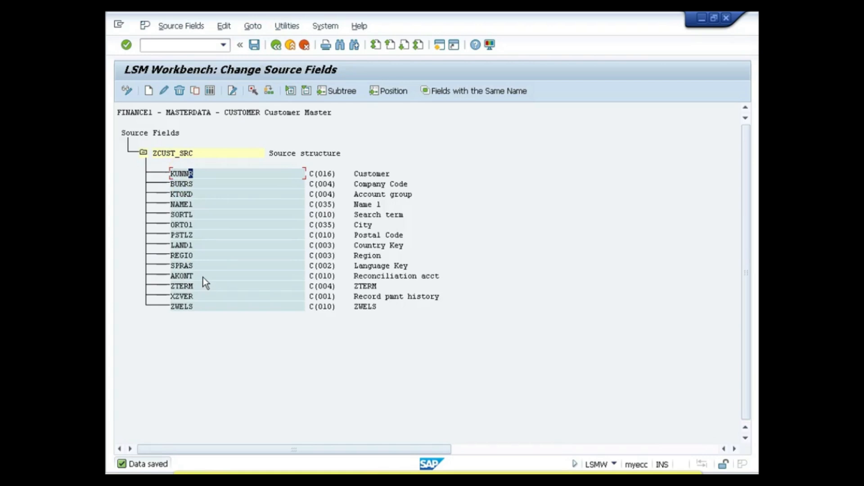
{"action": "left_click", "coordinate": [187, 184]}
{"action": "left_click", "coordinate": [254, 45]}
{"action": "left_click", "coordinate": [275, 45]}
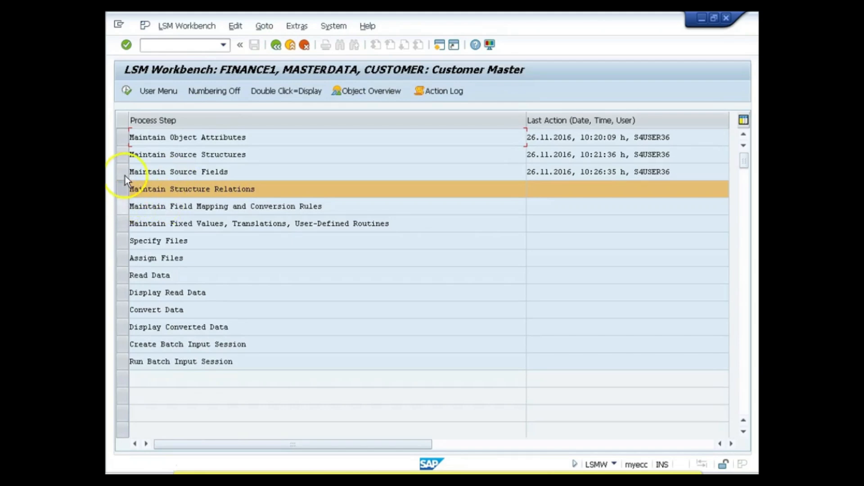
Open Maintain Structure Relations in change mode and select target structure ZCUST1.
{"action": "left_click", "coordinate": [127, 91]}
{"action": "left_click", "coordinate": [127, 91]}
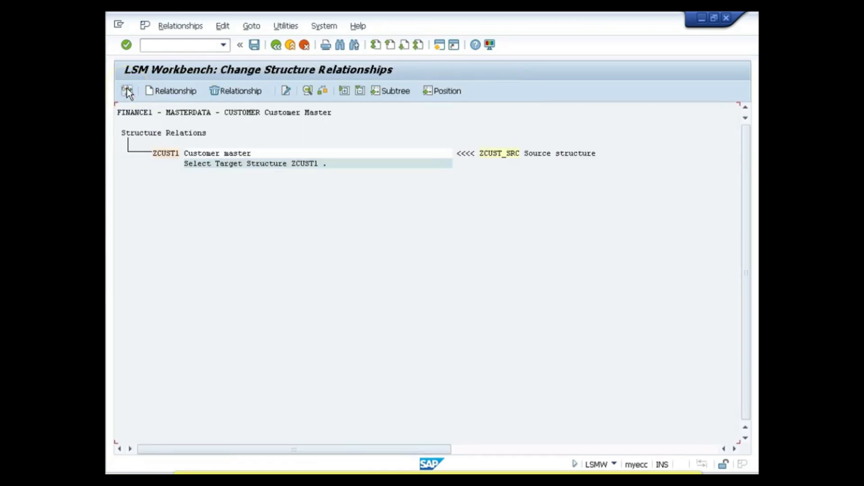
{"action": "left_click", "coordinate": [165, 155]}
{"action": "left_click", "coordinate": [177, 153]}
{"action": "left_click", "coordinate": [199, 158]}
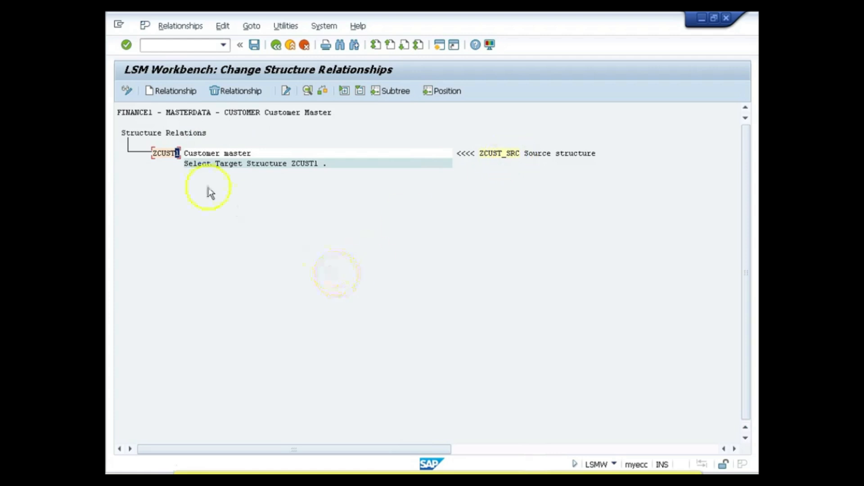
Try to create a relationship for target structure ZCUST1, and save the structure relations before returning to the process steps.
{"action": "left_click", "coordinate": [179, 91]}
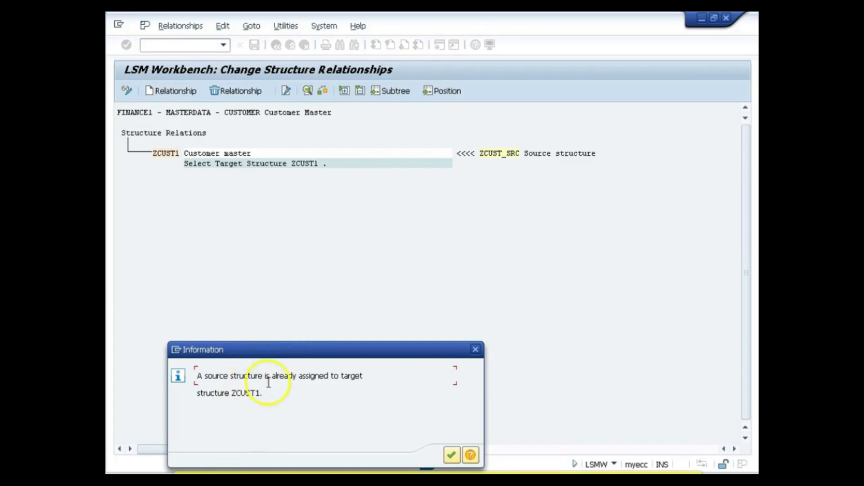
{"action": "left_click", "coordinate": [450, 455]}
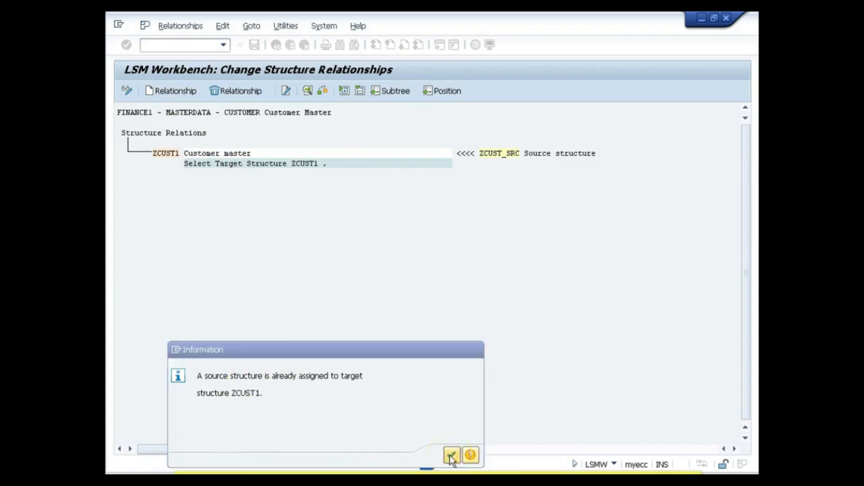
{"action": "left_click", "coordinate": [256, 46]}
{"action": "left_click", "coordinate": [274, 46]}
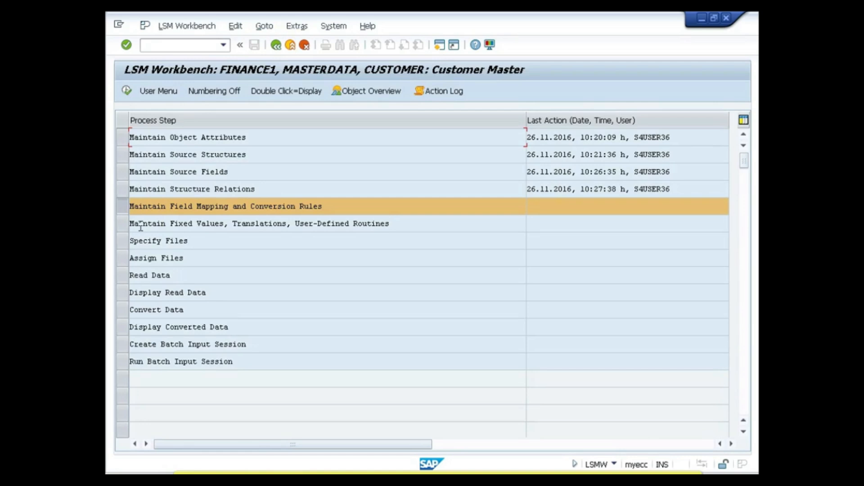
Open Maintain Field Mapping and Conversion Rules in change mode for target structure ZCUST1.
{"action": "left_click", "coordinate": [127, 92]}
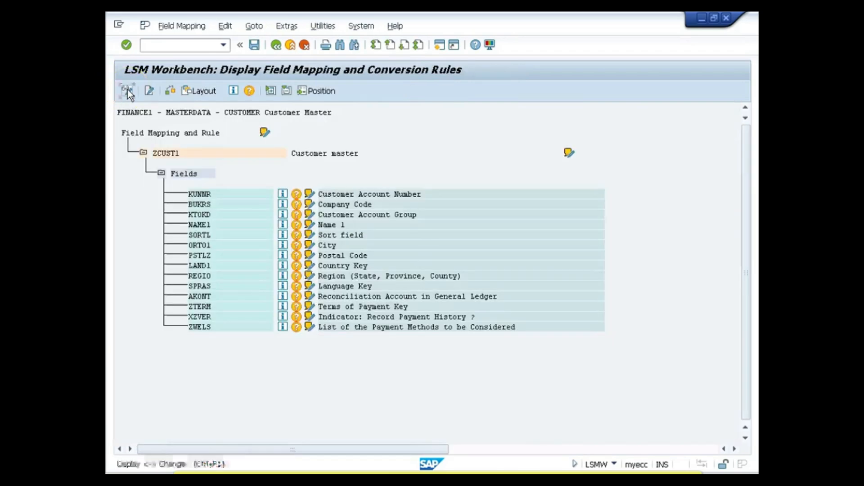
{"action": "left_click", "coordinate": [128, 91]}
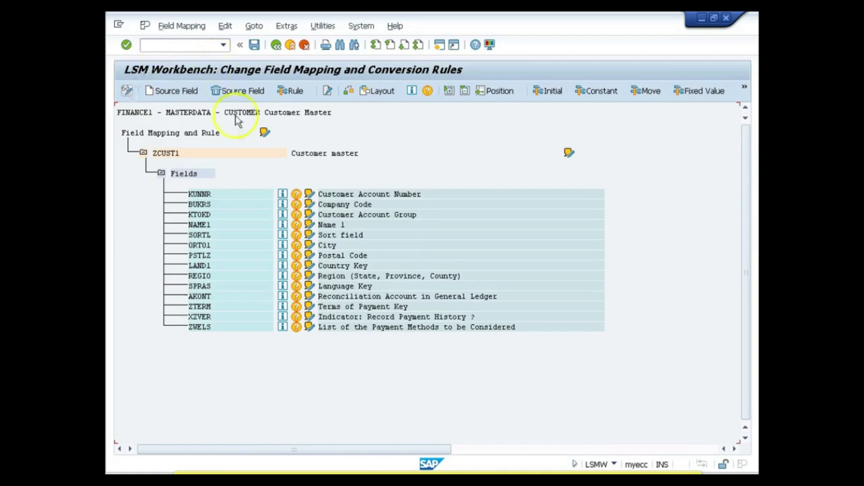
{"action": "left_click", "coordinate": [167, 153]}
Assign source field ZCUST_SRC-KUNNR to the target field KUNNR.
{"action": "left_click", "coordinate": [199, 195]}
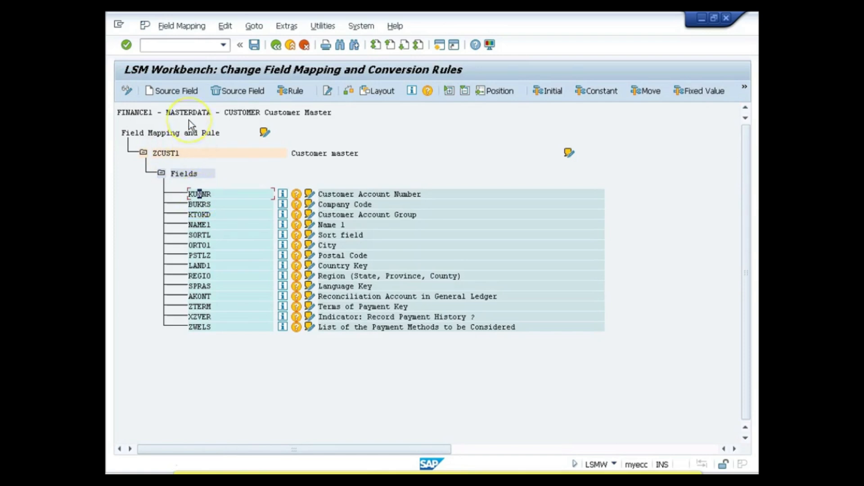
{"action": "left_click", "coordinate": [179, 91]}
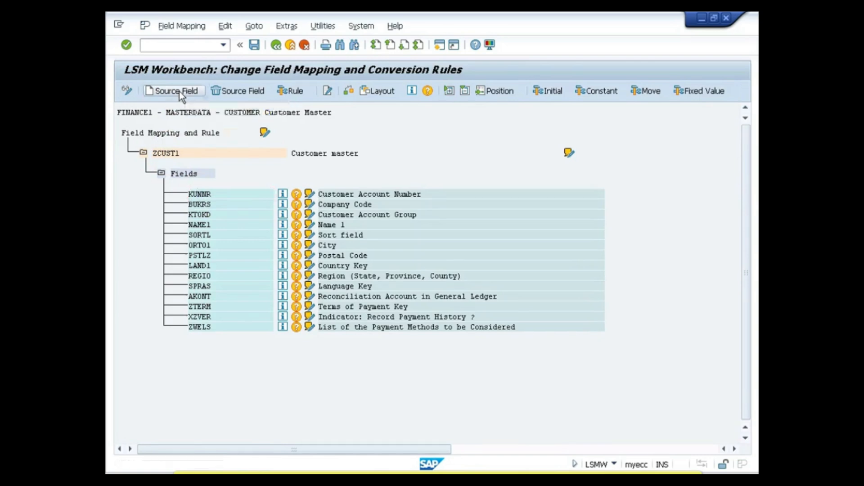
{"action": "left_click", "coordinate": [247, 180]}
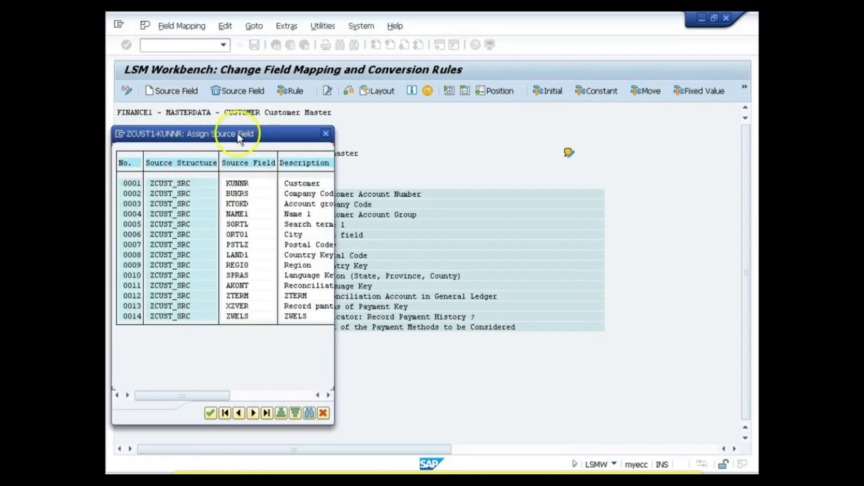
{"action": "left_click_drag", "start_coordinate": [319, 131], "coordinate": [491, 129]}
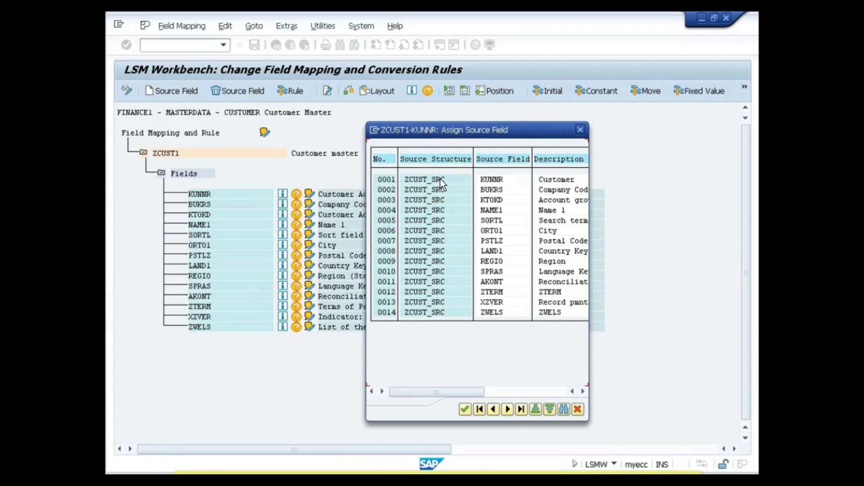
{"action": "left_click", "coordinate": [440, 182]}
{"action": "left_click", "coordinate": [578, 410]}
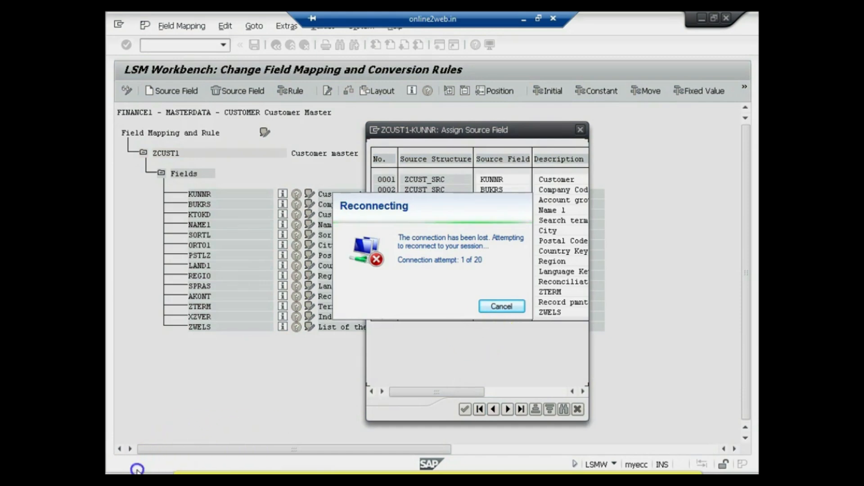
{"action": "left_click", "coordinate": [529, 130]}
{"action": "left_click", "coordinate": [451, 182]}
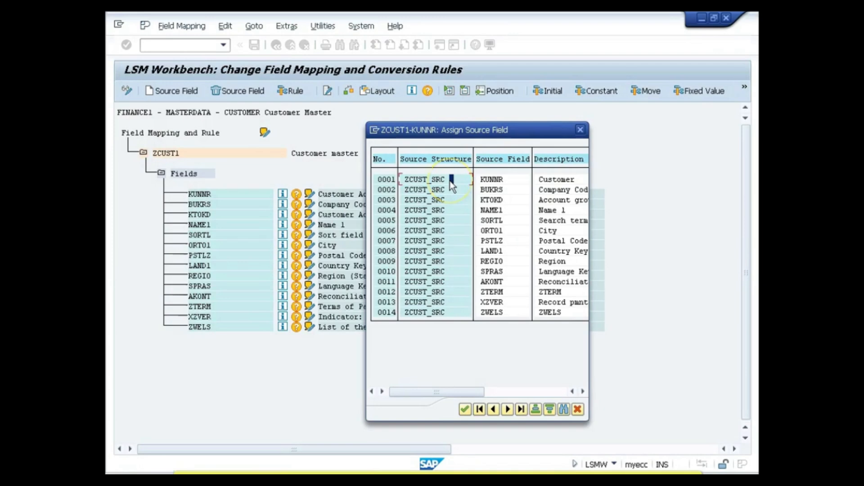
{"action": "double_click", "coordinate": [442, 180]}
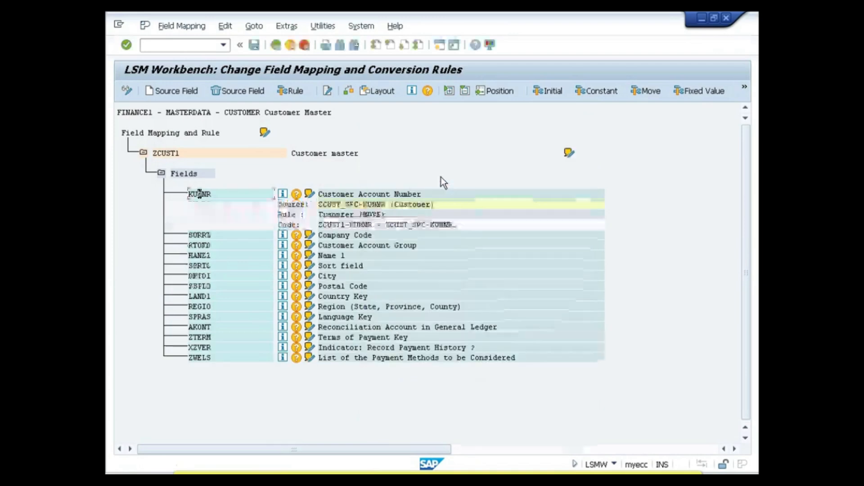
Start auto field mapping from KUNNR onward for initial target fields, matching same names with the Transfer (MOVE) rule and confirmation.
{"action": "left_click", "coordinate": [238, 206]}
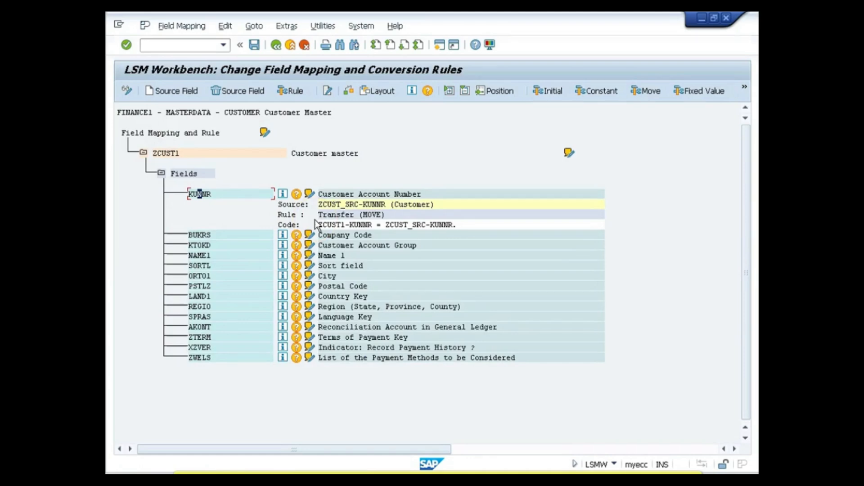
{"action": "left_click", "coordinate": [247, 198]}
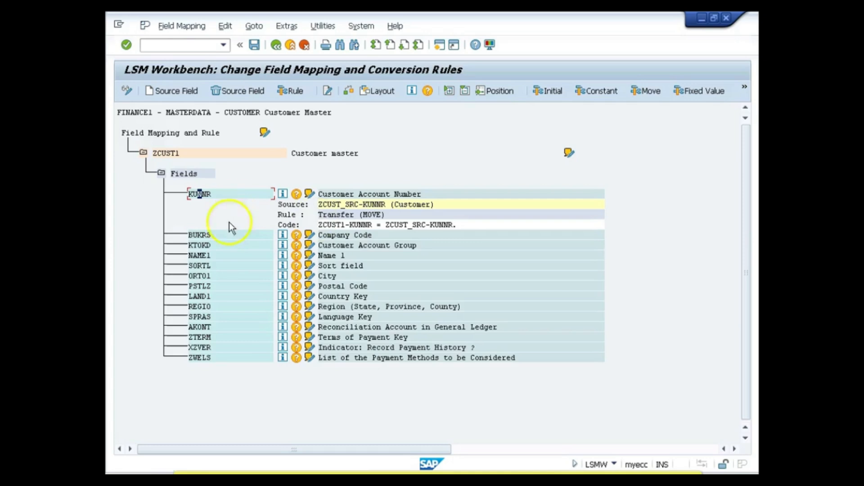
{"action": "left_click", "coordinate": [216, 234]}
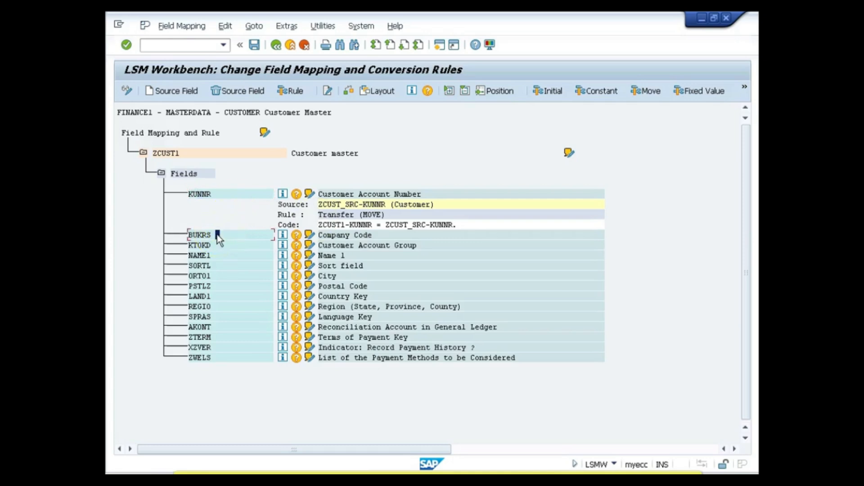
{"action": "left_click", "coordinate": [204, 195]}
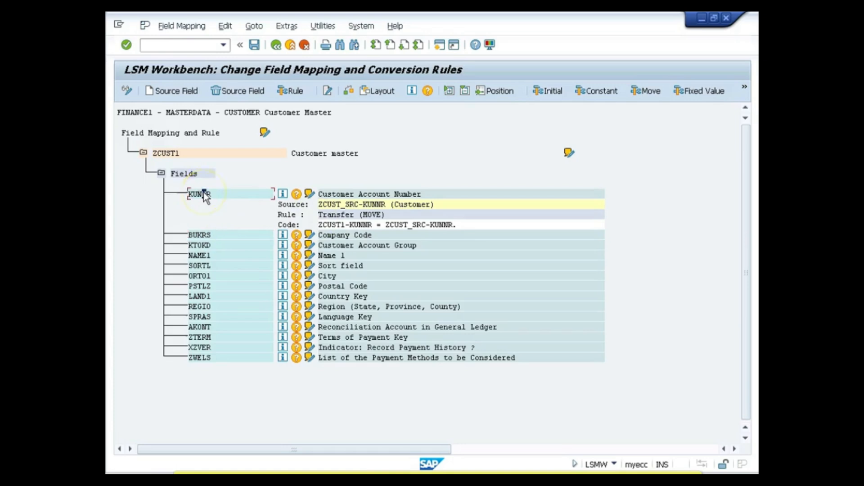
{"action": "left_click", "coordinate": [280, 29]}
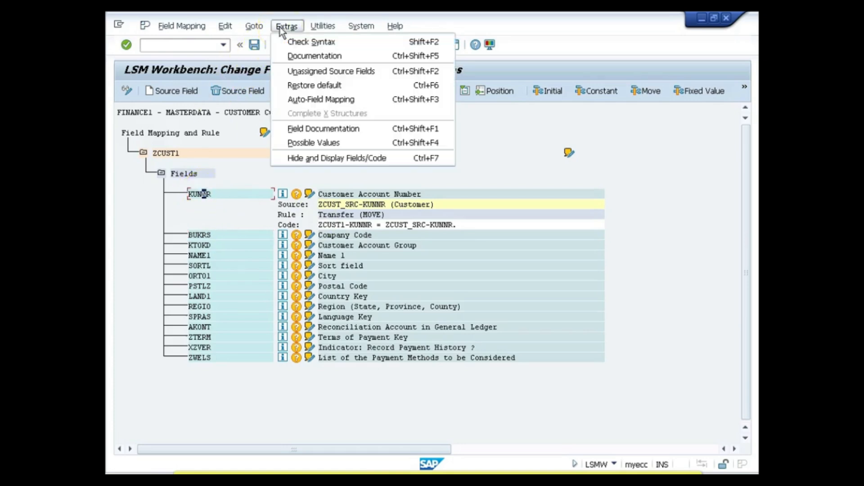
{"action": "left_click", "coordinate": [311, 101]}
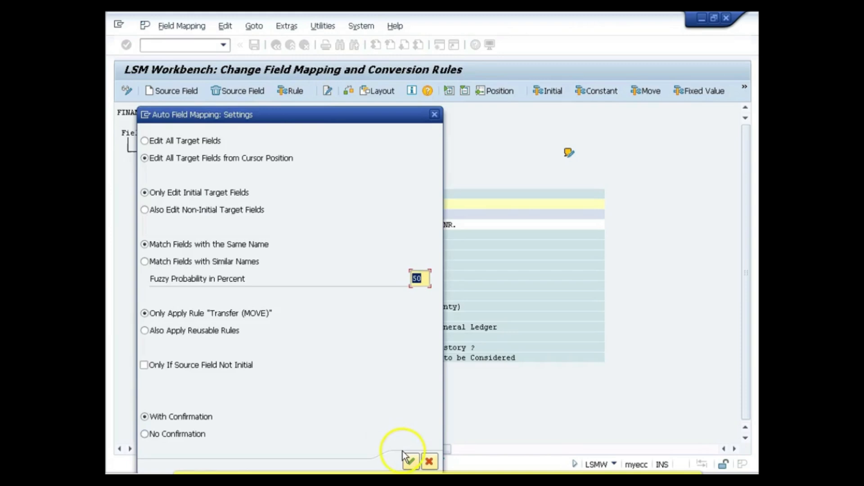
{"action": "left_click", "coordinate": [411, 461]}
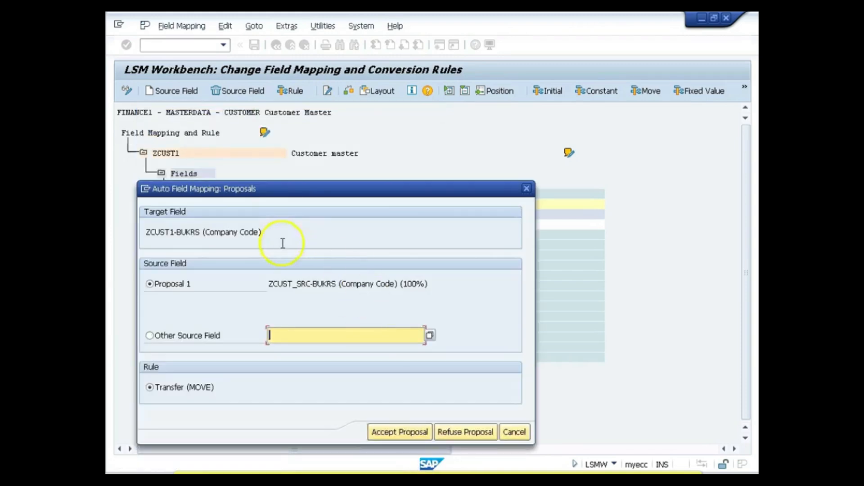
Accept the proposed source field with the Transfer (MOVE) rule for every target field from BUKRS through ZWELS.
{"action": "left_click_drag", "start_coordinate": [263, 197], "coordinate": [485, 102]}
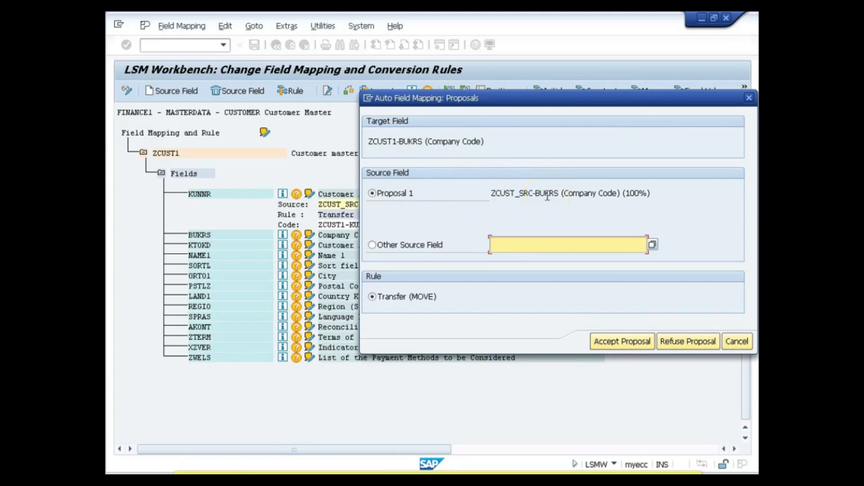
{"action": "left_click", "coordinate": [611, 338]}
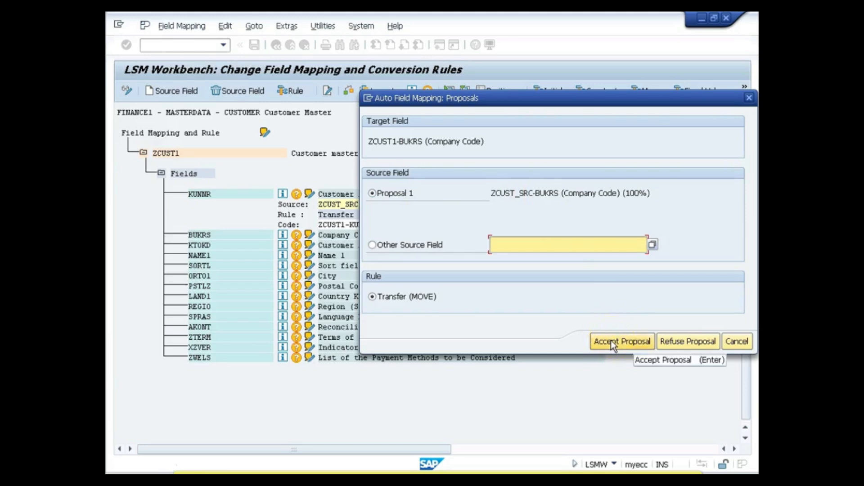
{"action": "left_click", "coordinate": [611, 342]}
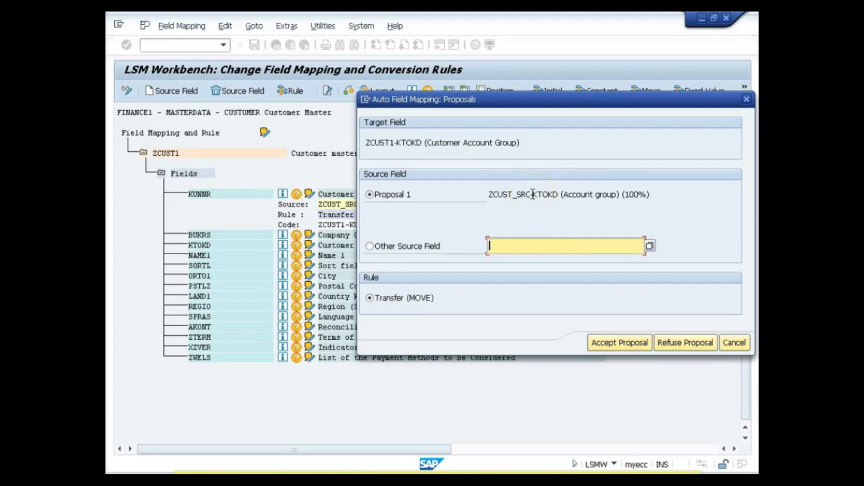
{"action": "left_click", "coordinate": [620, 342]}
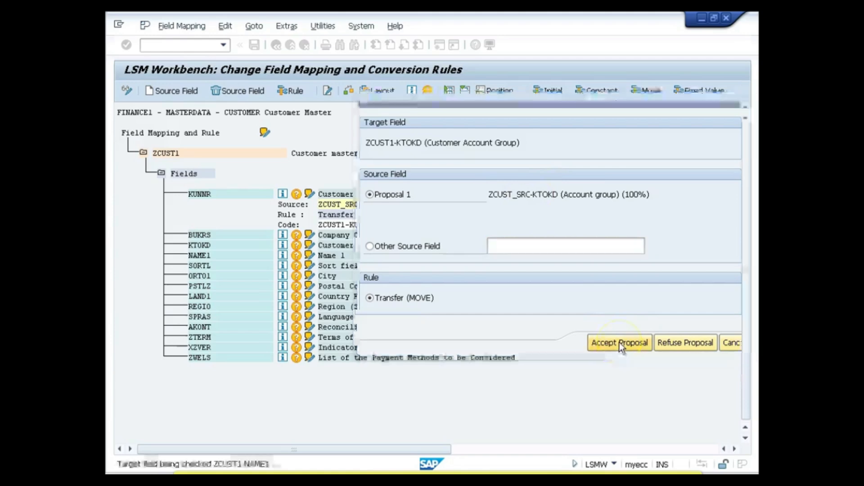
{"action": "left_click", "coordinate": [619, 342]}
{"action": "left_click", "coordinate": [619, 342]}
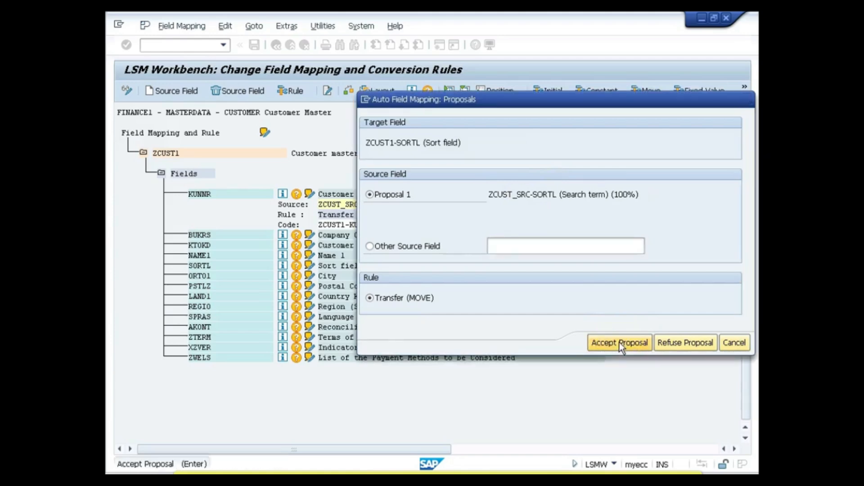
{"action": "left_click", "coordinate": [619, 342]}
{"action": "left_click", "coordinate": [619, 342]}
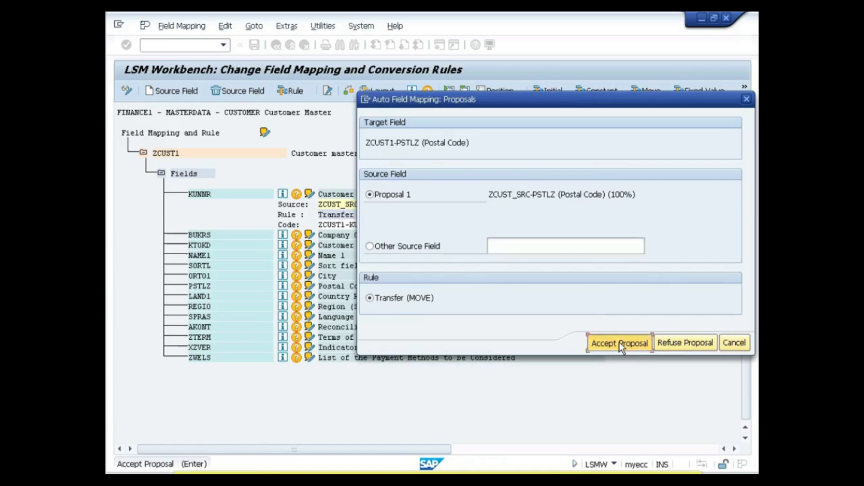
{"action": "left_click", "coordinate": [619, 342]}
{"action": "left_click", "coordinate": [620, 342]}
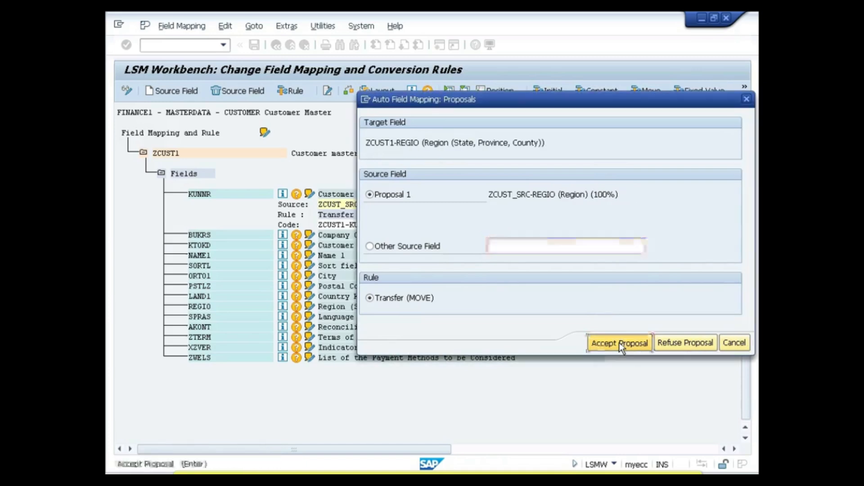
{"action": "left_click", "coordinate": [619, 342]}
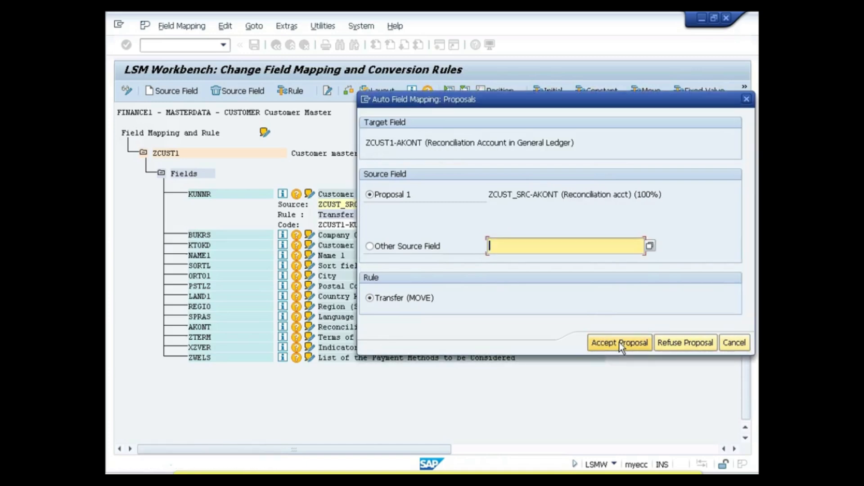
{"action": "left_click", "coordinate": [619, 342]}
{"action": "left_click", "coordinate": [619, 342]}
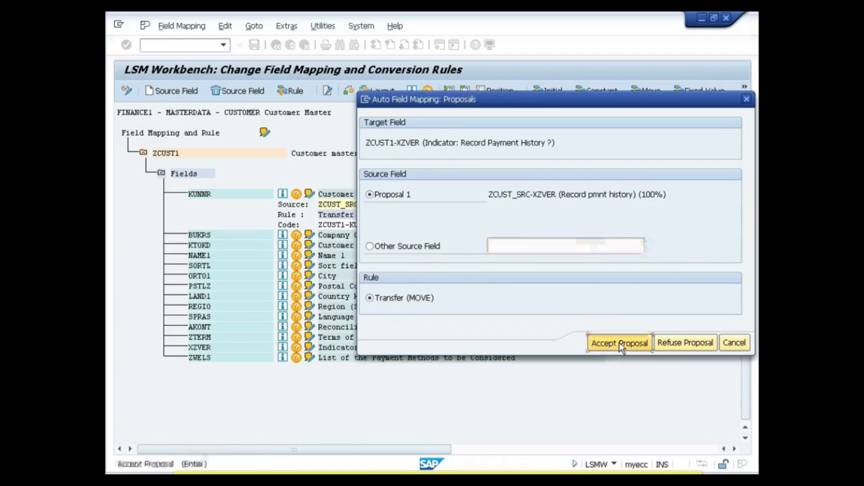
{"action": "left_click", "coordinate": [619, 342]}
{"action": "left_click", "coordinate": [619, 342]}
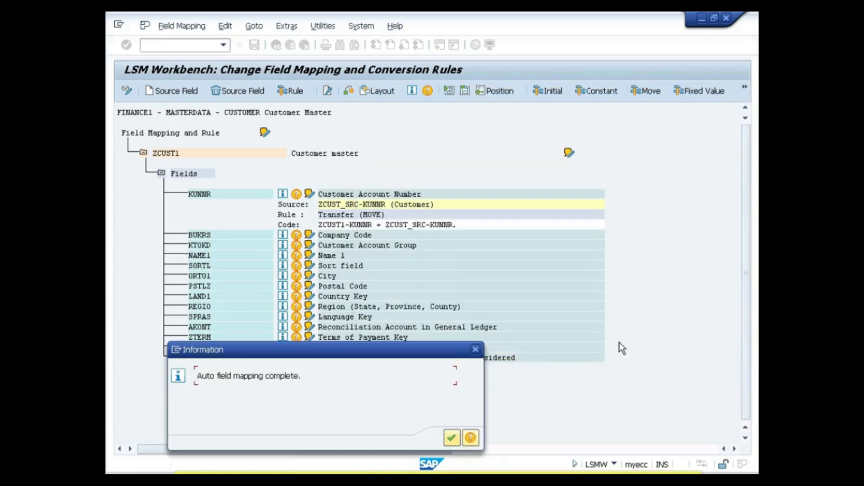
{"action": "left_click", "coordinate": [452, 439]}
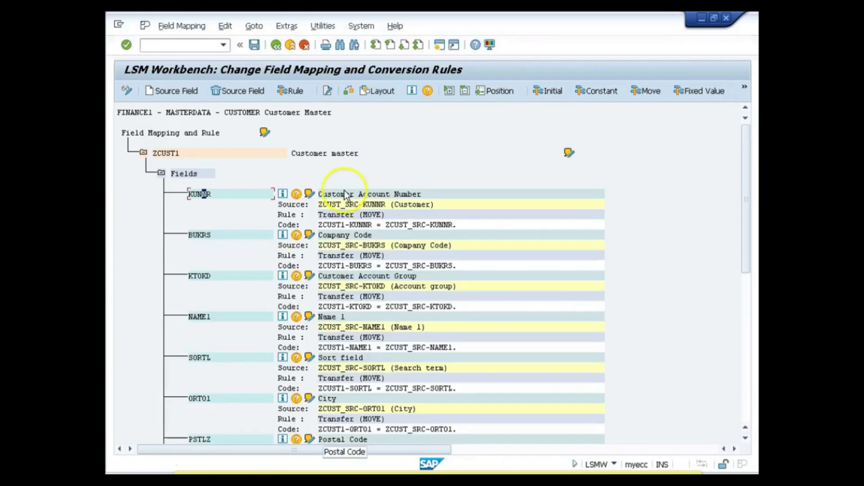
Check the field mapping for unassigned source fields.
{"action": "left_click", "coordinate": [284, 27]}
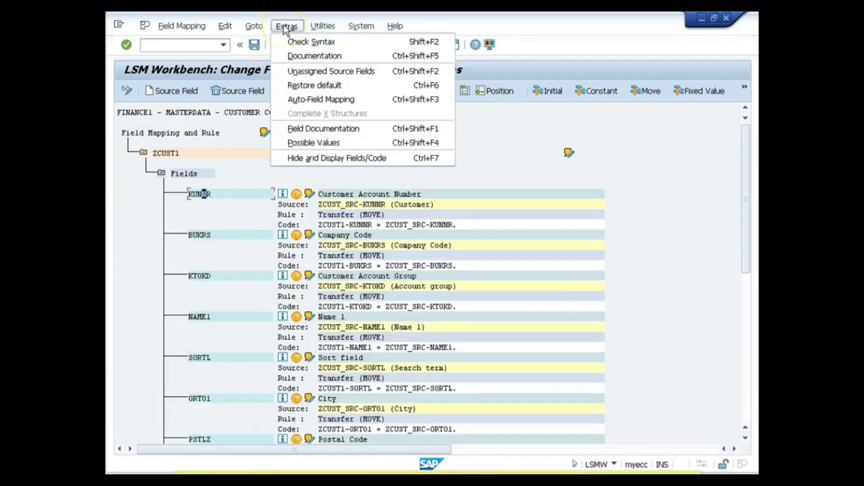
{"action": "left_click", "coordinate": [307, 71]}
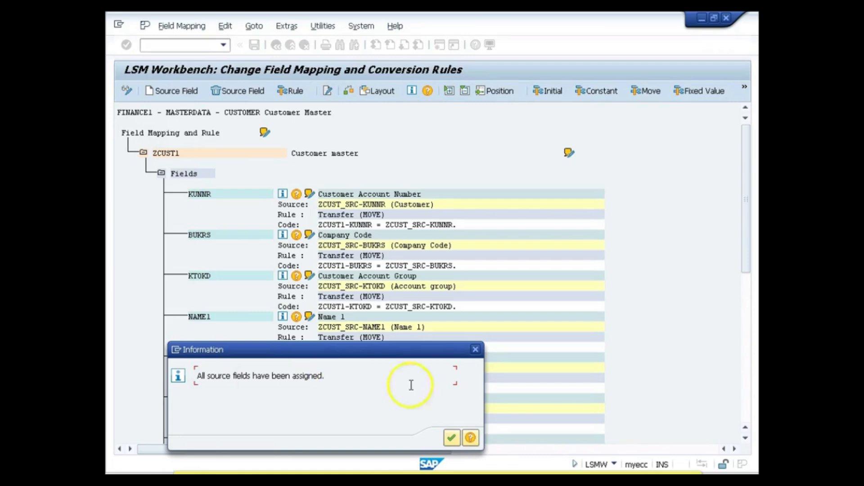
{"action": "left_click", "coordinate": [450, 439]}
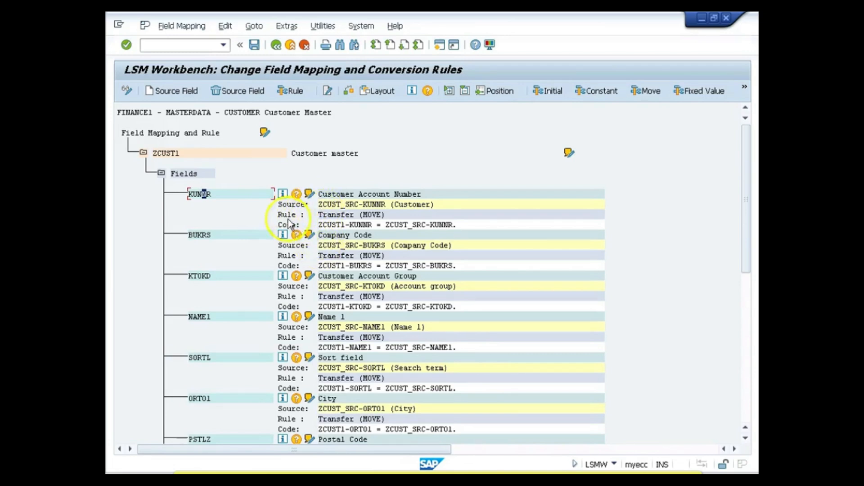
Remove the source assignments from target fields KUNNR and BUKRS, resetting their rules to initial.
{"action": "left_click", "coordinate": [343, 225]}
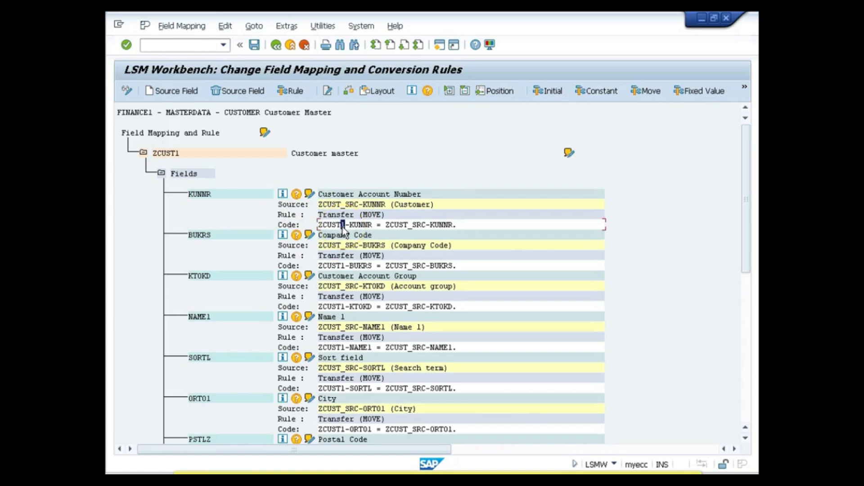
{"action": "left_click", "coordinate": [414, 227]}
{"action": "left_click", "coordinate": [235, 194]}
{"action": "left_click", "coordinate": [238, 92]}
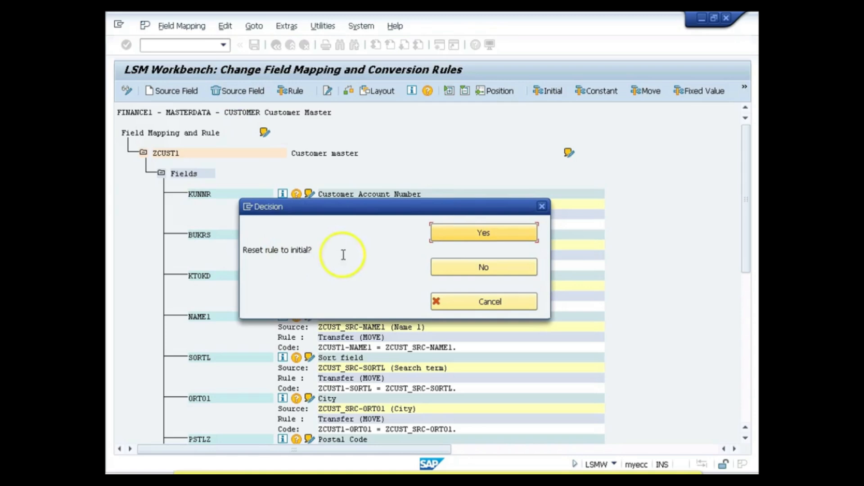
{"action": "left_click", "coordinate": [455, 233]}
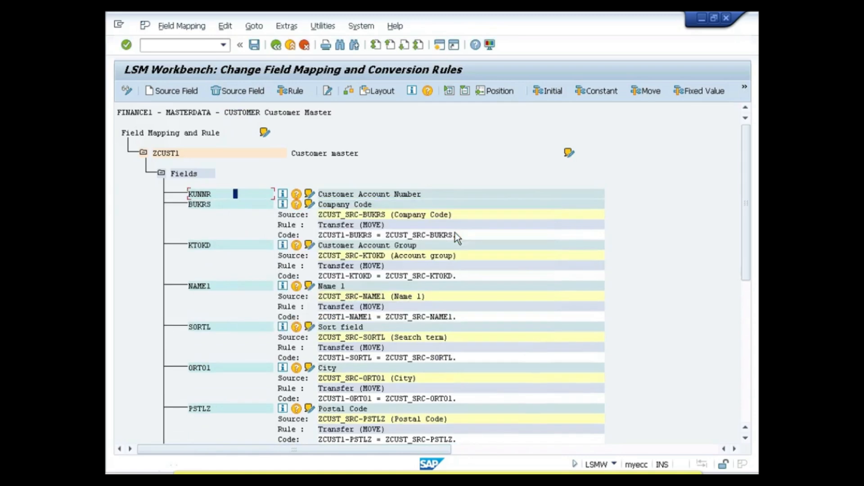
{"action": "left_click", "coordinate": [236, 204]}
{"action": "left_click", "coordinate": [236, 204]}
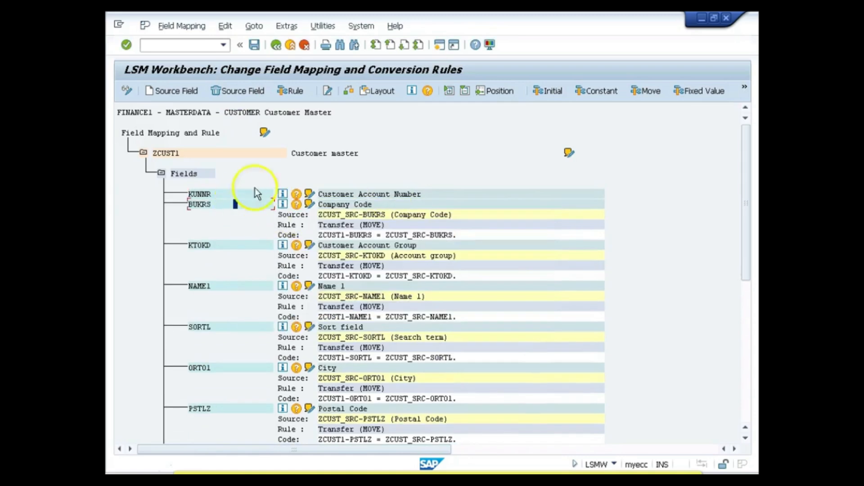
{"action": "left_click", "coordinate": [552, 91]}
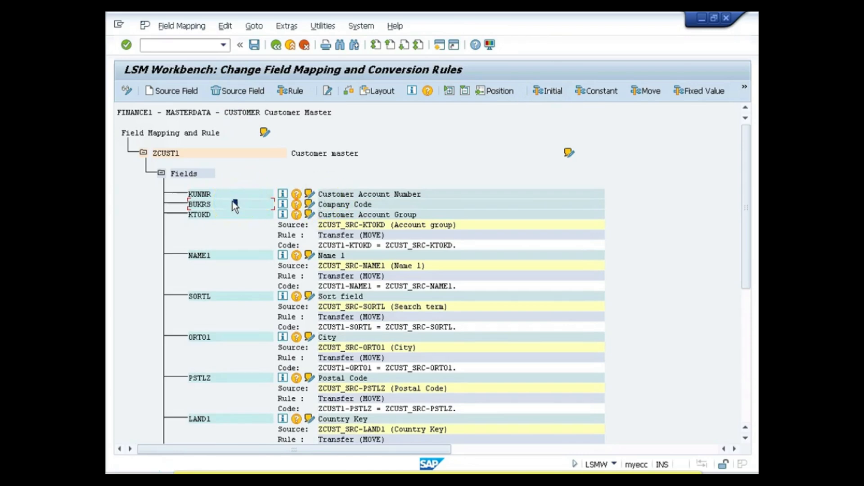
Reassign source field ZCUST_SRC-KUNNR to the target field KUNNR.
{"action": "left_click", "coordinate": [223, 193]}
{"action": "left_click", "coordinate": [186, 92]}
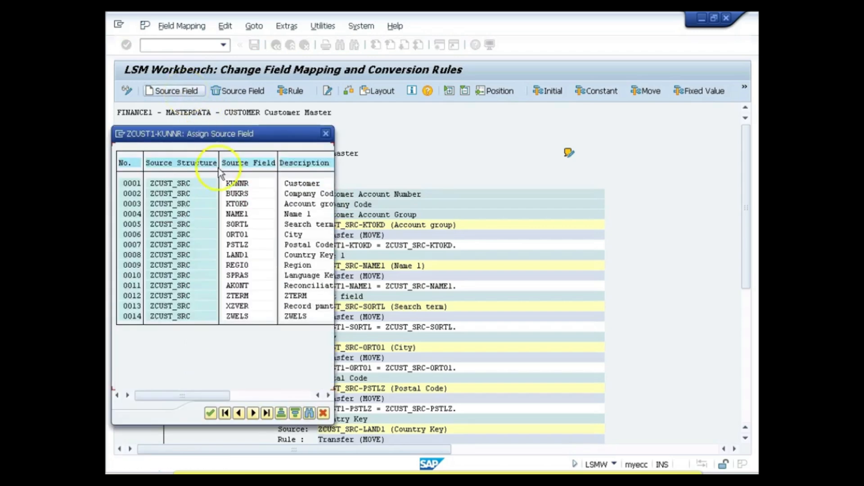
{"action": "double_click", "coordinate": [189, 184]}
Assign source field ZCUST_SRC-BUKRS to the target field BUKRS.
{"action": "left_click", "coordinate": [208, 234]}
{"action": "left_click", "coordinate": [183, 91]}
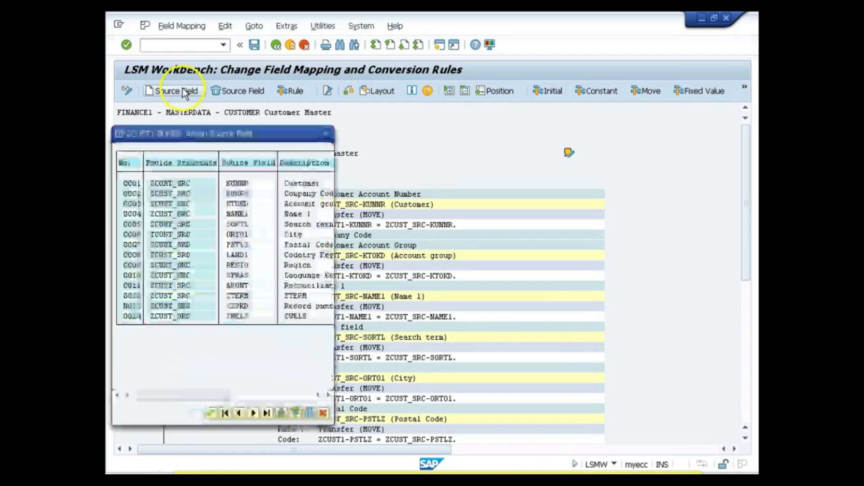
{"action": "left_click", "coordinate": [193, 194]}
{"action": "double_click", "coordinate": [192, 194]}
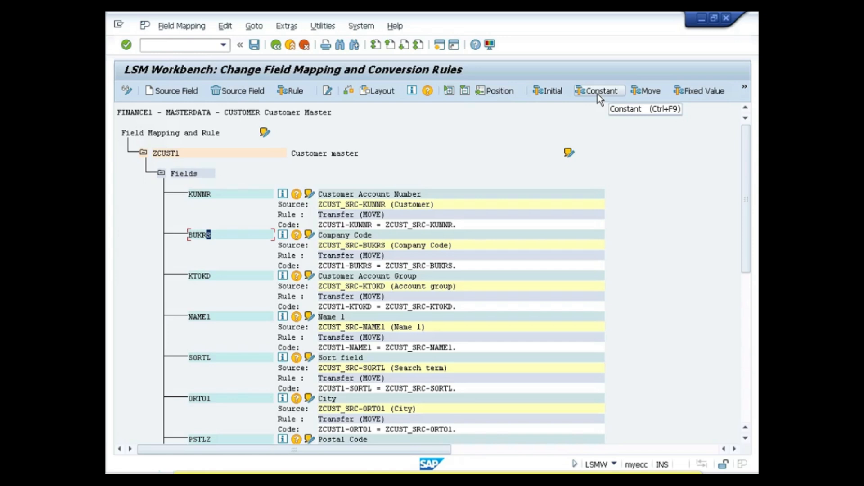
Set the rule of target field BUKRS to the constant company code 3000.
{"action": "left_click", "coordinate": [227, 234]}
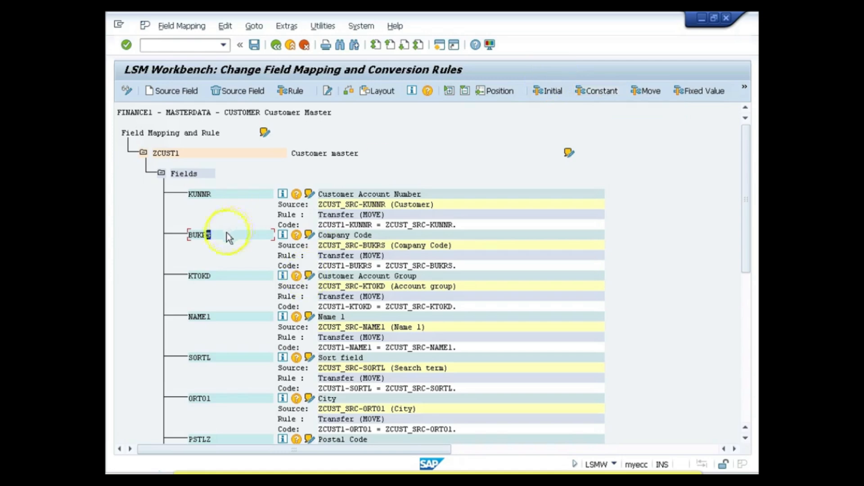
{"action": "left_click", "coordinate": [600, 92]}
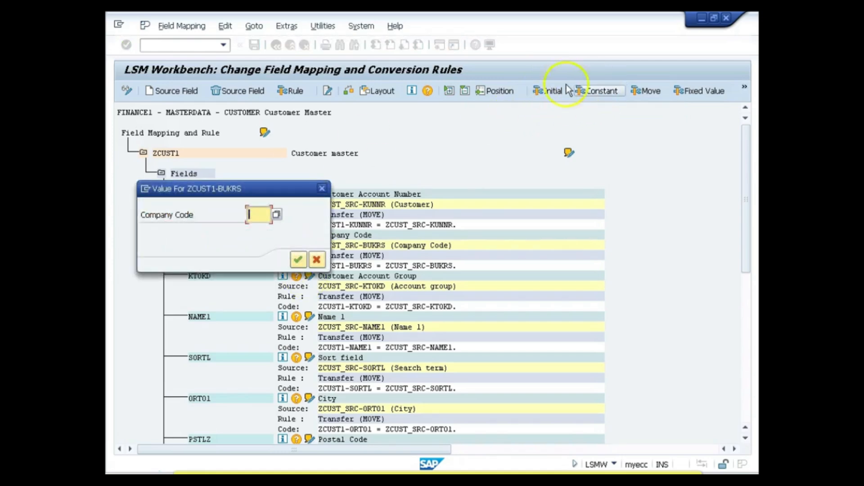
{"action": "type", "text": "3000"}
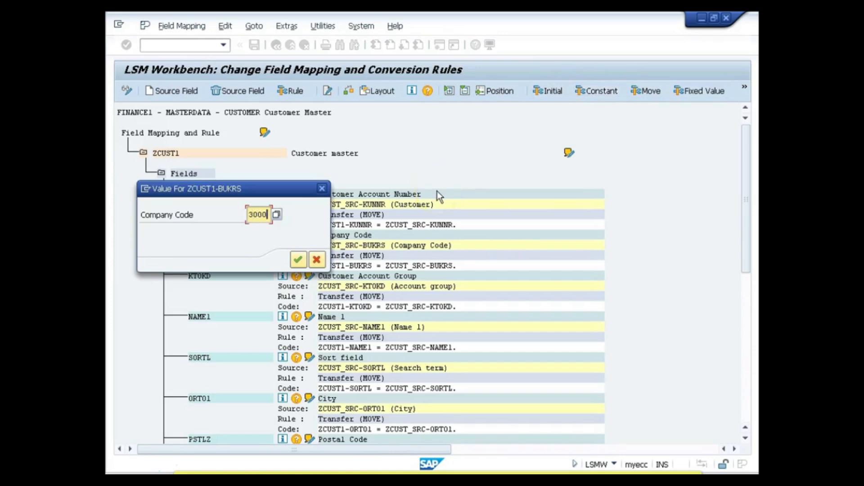
{"action": "left_click", "coordinate": [297, 259]}
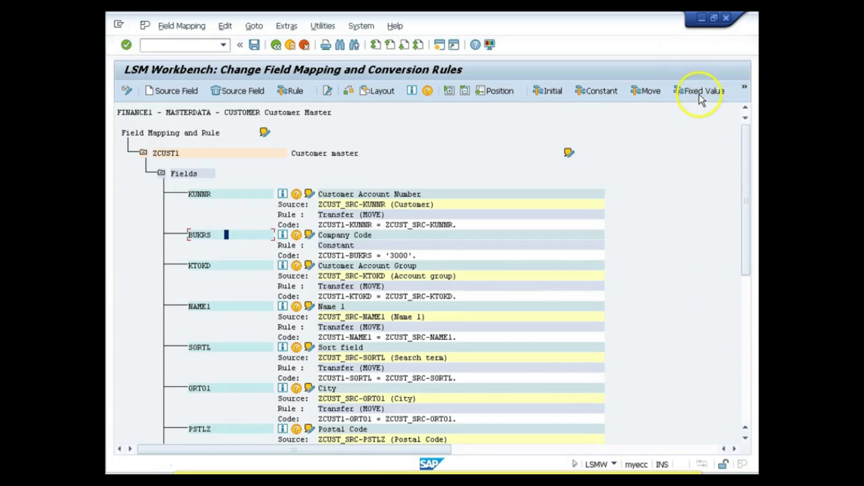
Start a fixed value rule for target field ZWELS using Proposal 1, the ZWELS domain.
{"action": "left_click", "coordinate": [745, 395]}
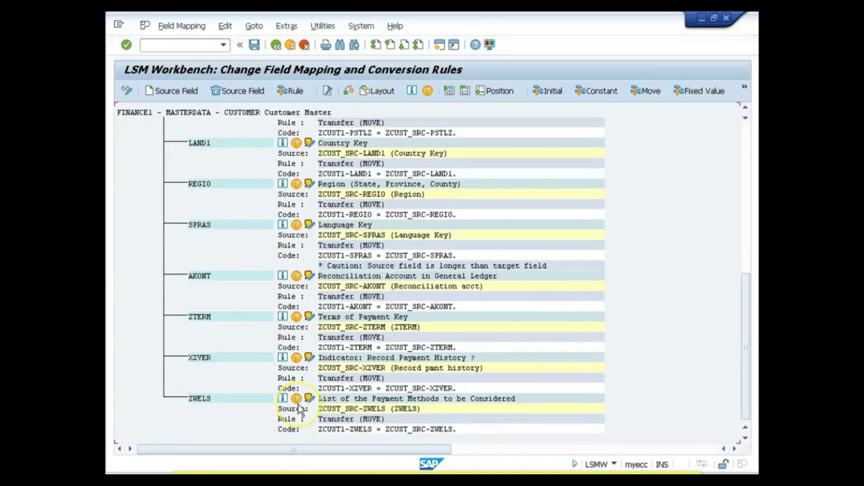
{"action": "left_click", "coordinate": [218, 400]}
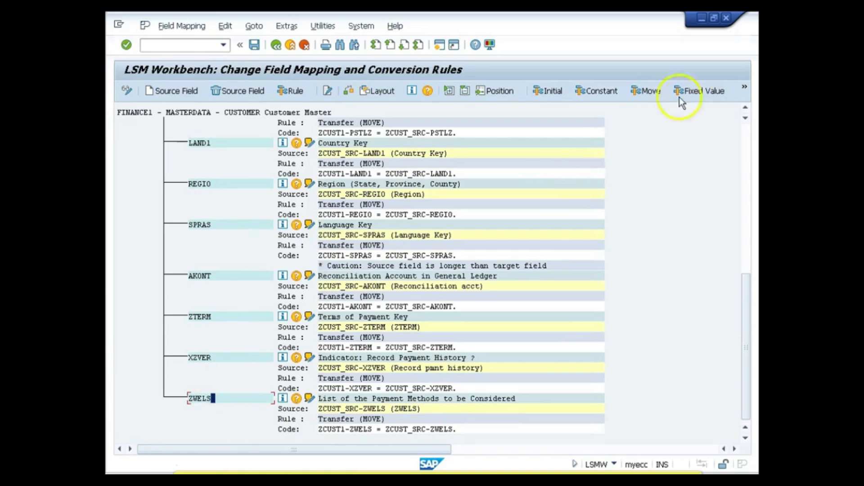
{"action": "left_click", "coordinate": [699, 91]}
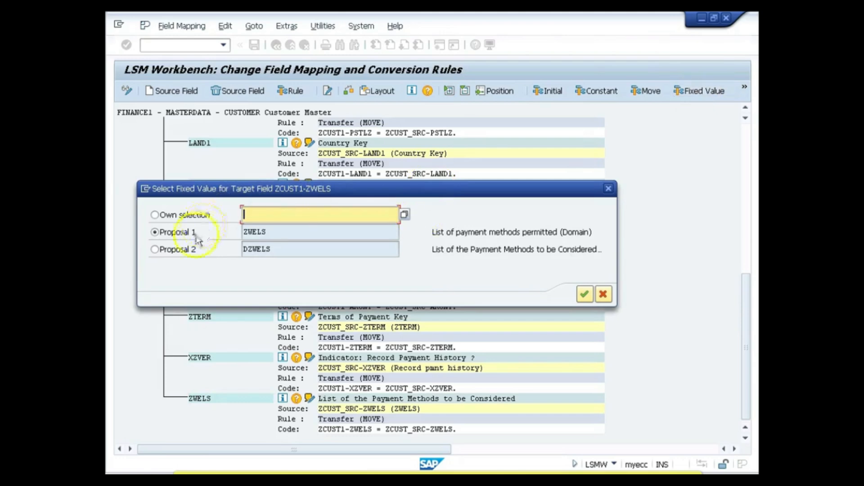
{"action": "left_click", "coordinate": [267, 234]}
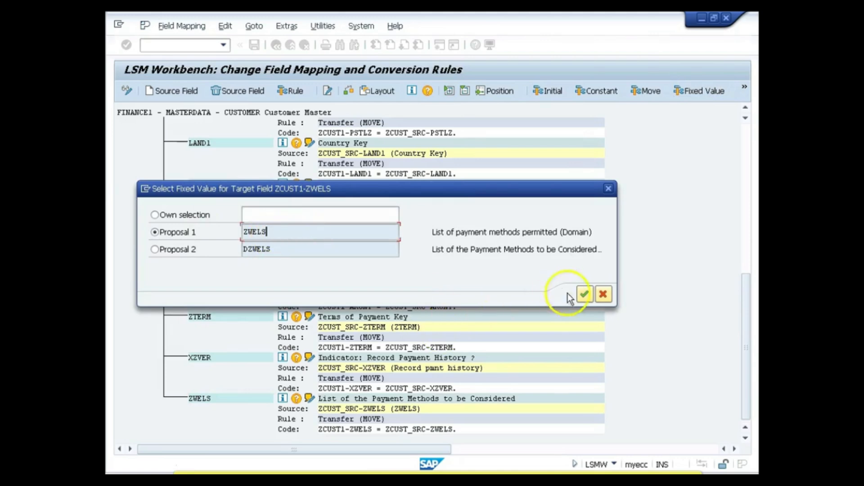
{"action": "left_click", "coordinate": [583, 296]}
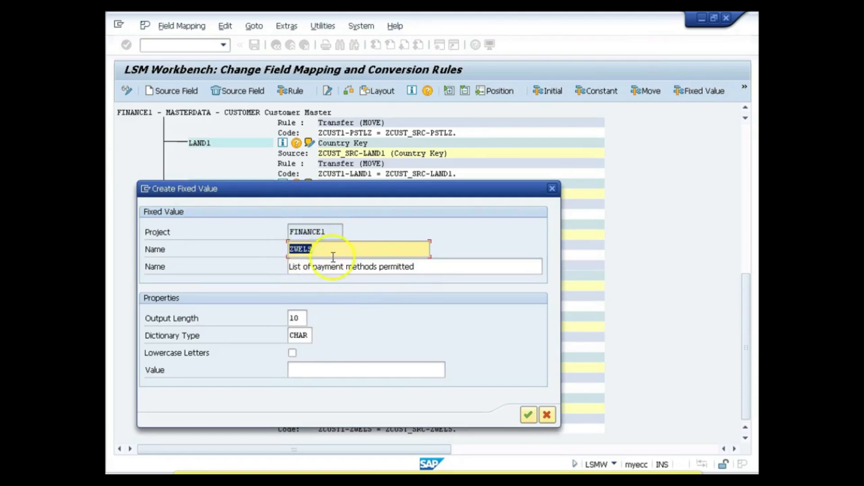
Create the fixed value ZWELS with the value C and save the field mapping.
{"action": "left_click", "coordinate": [293, 370]}
{"action": "type", "text": "C"}
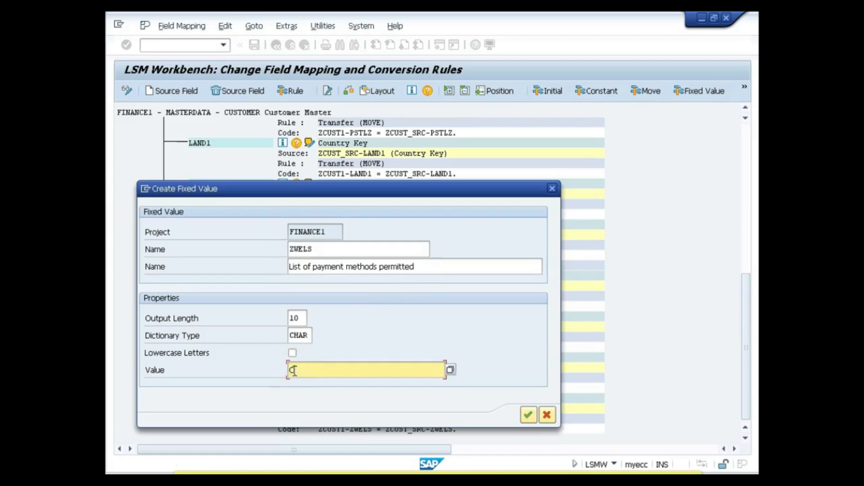
{"action": "left_click", "coordinate": [528, 414]}
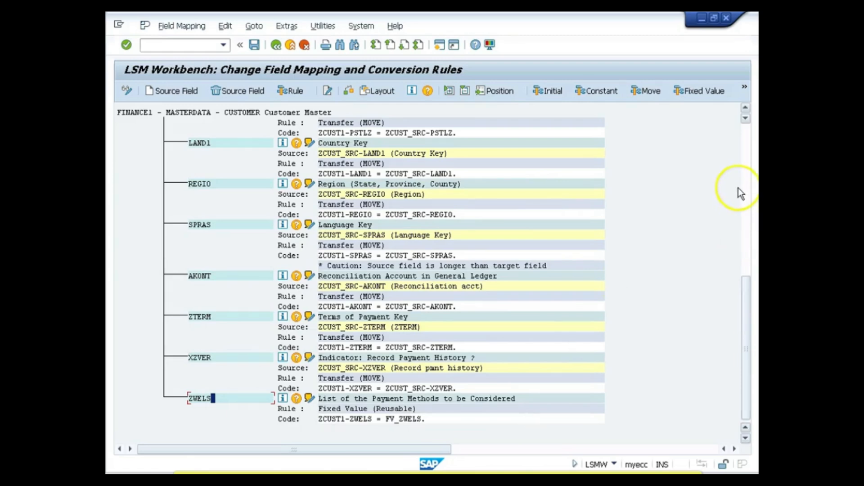
{"action": "left_click", "coordinate": [745, 132]}
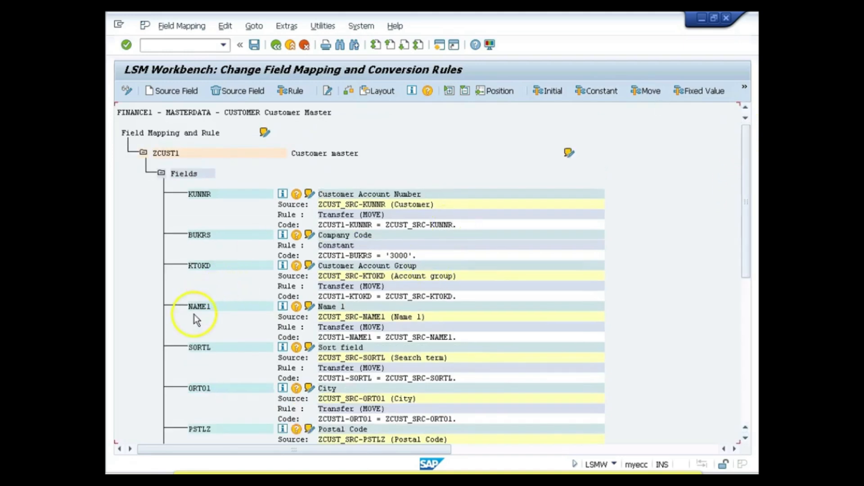
{"action": "left_click", "coordinate": [255, 49]}
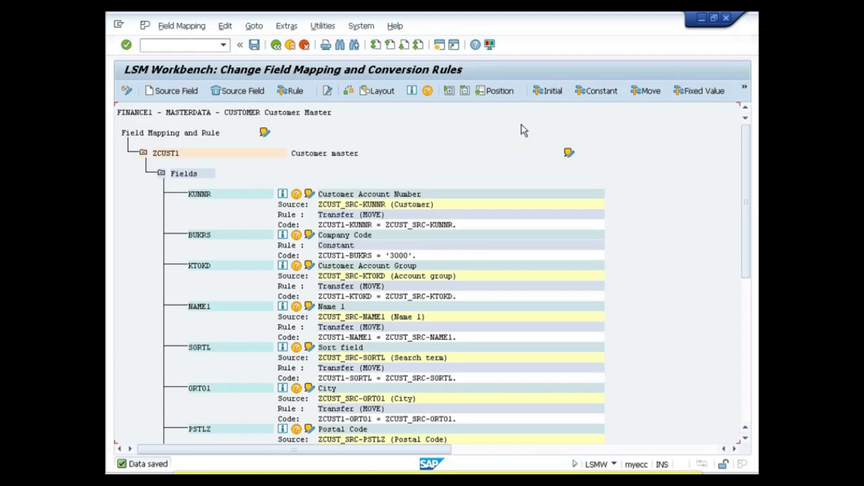
Apply the Move rule to target field SPRAS and check the field's length in the Excel field list.
{"action": "scroll", "coordinate": [521, 125], "scroll_direction": "down", "scroll_amount": 10}
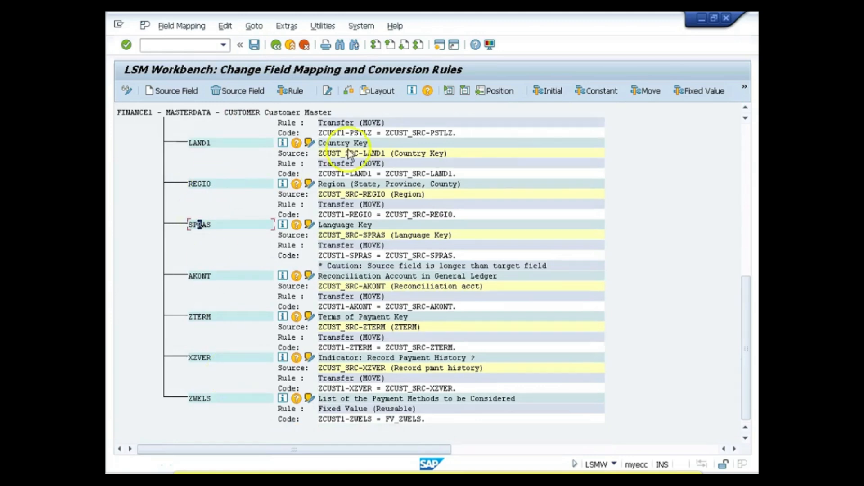
{"action": "left_click", "coordinate": [648, 97]}
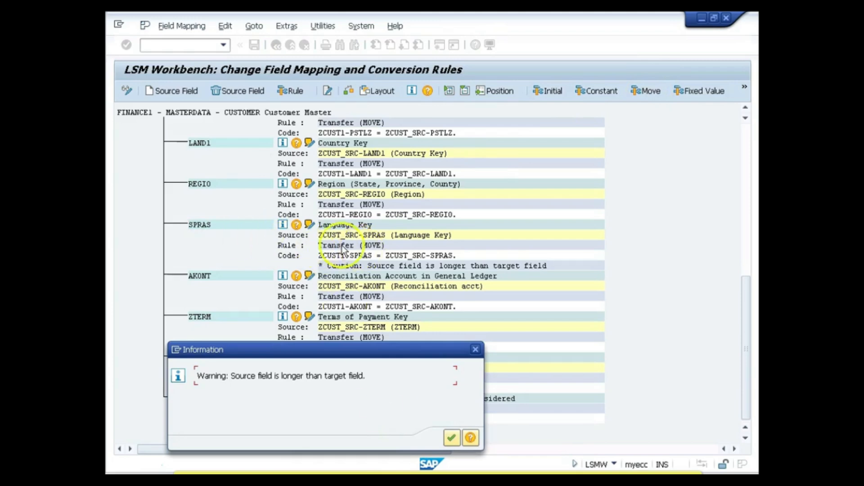
{"action": "key", "text": "alt+Tab"}
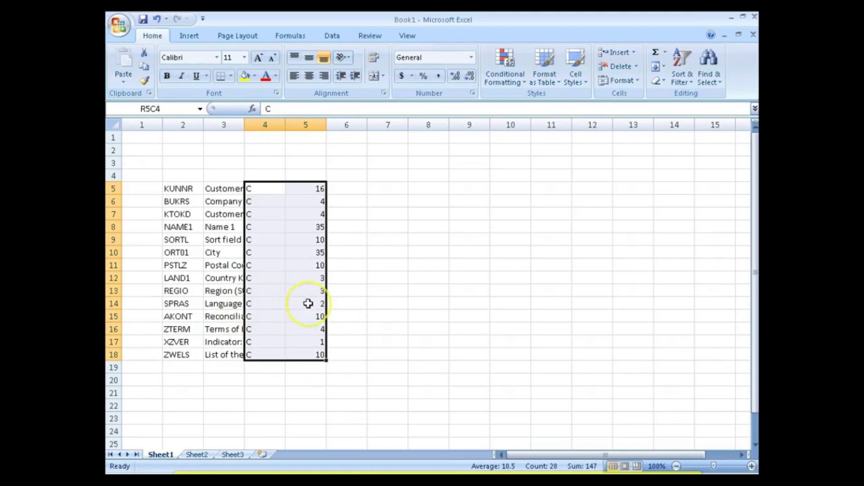
{"action": "left_click", "coordinate": [308, 304]}
{"action": "key", "text": "alt+Tab"}
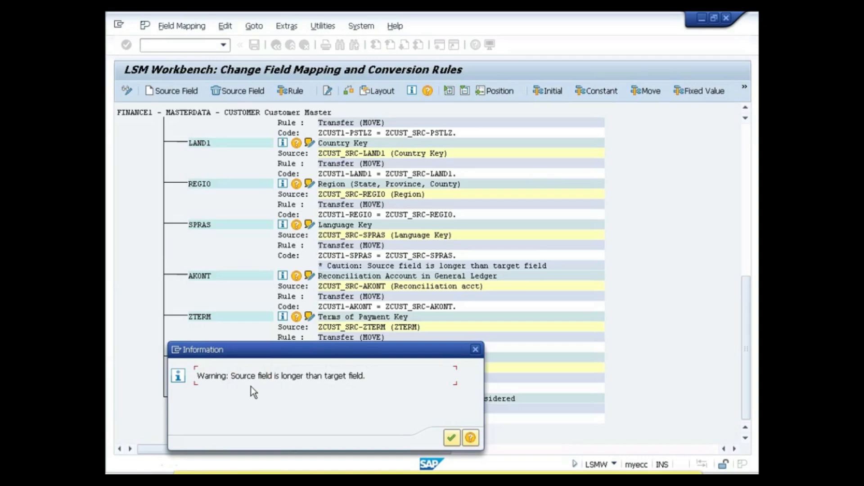
Open an additional SAP session, switch to the ABAP Dictionary session and display the database table KNA1.
{"action": "left_click", "coordinate": [177, 351]}
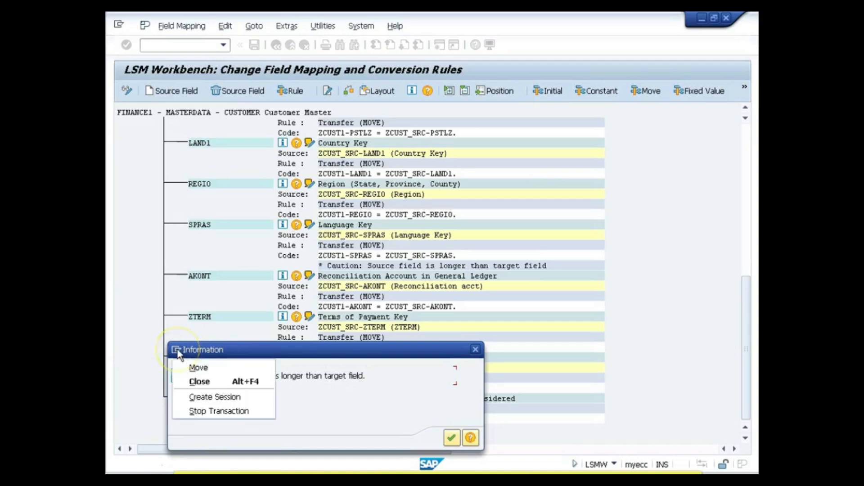
{"action": "left_click", "coordinate": [197, 396]}
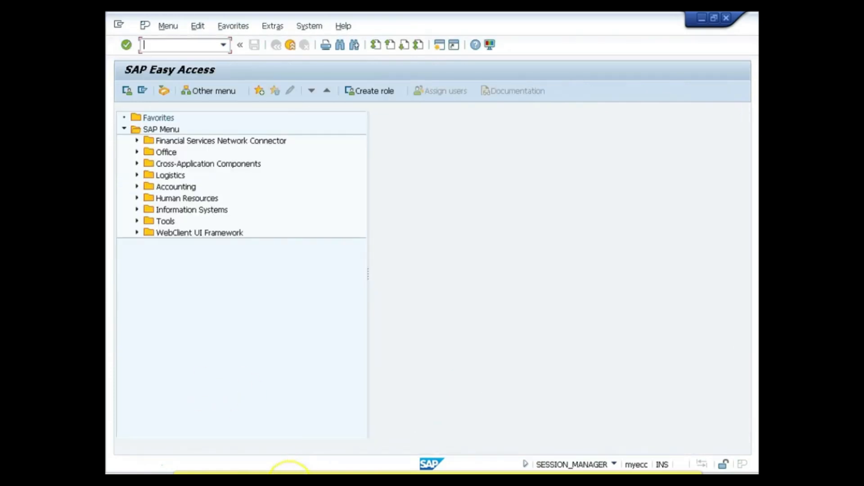
{"action": "left_click", "coordinate": [289, 472]}
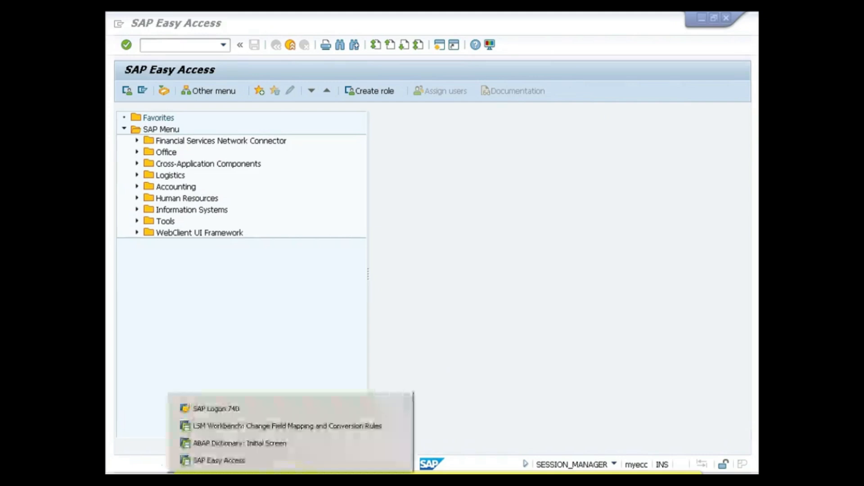
{"action": "left_click", "coordinate": [252, 447]}
{"action": "type", "text": "kna1"}
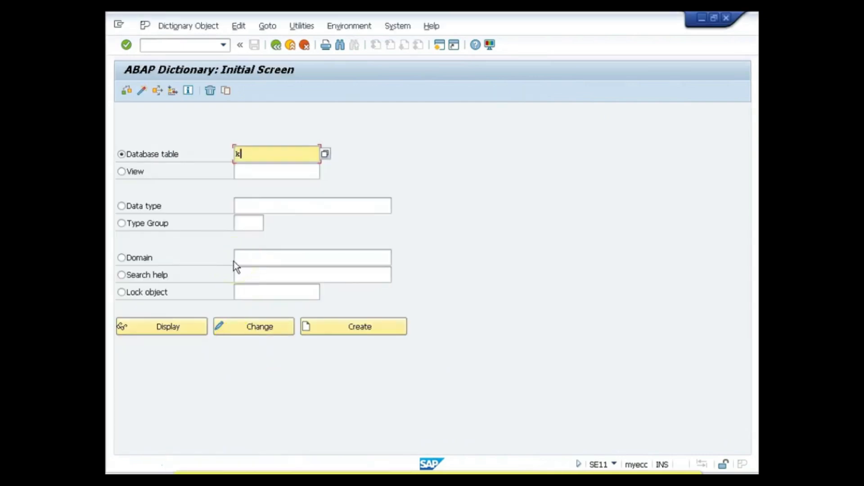
{"action": "key", "text": "Return"}
{"action": "left_click", "coordinate": [185, 325]}
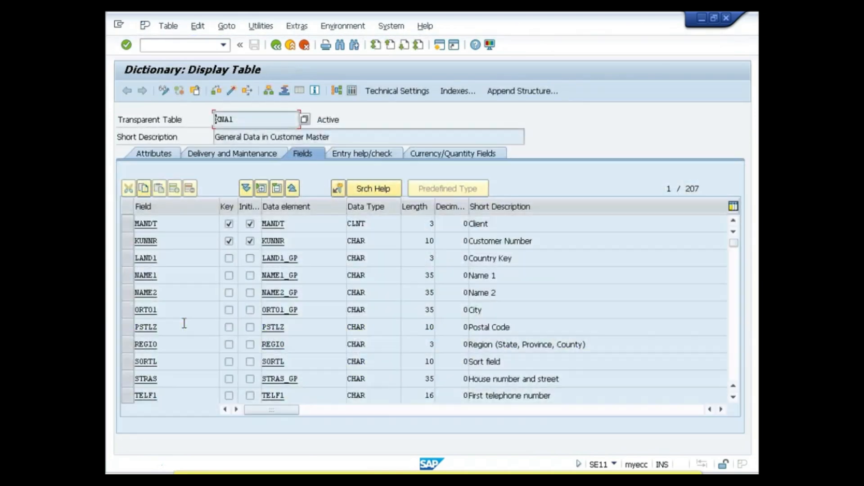
Search the KNA1 field list for "language" and check the length of the SPRAS field.
{"action": "key", "text": "ctrl+f"}
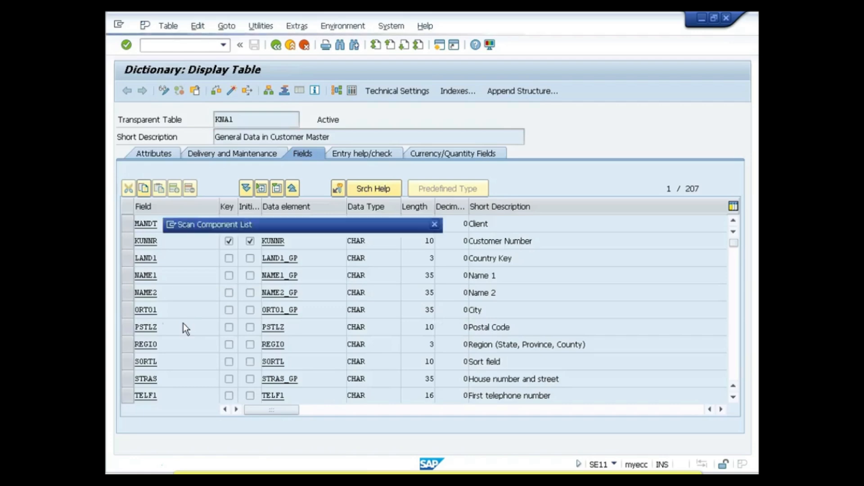
{"action": "type", "text": "language"}
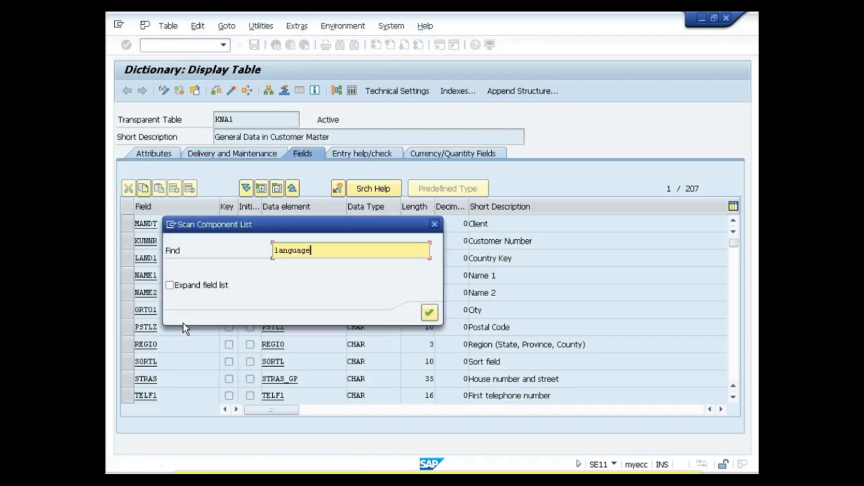
{"action": "key", "text": "Return"}
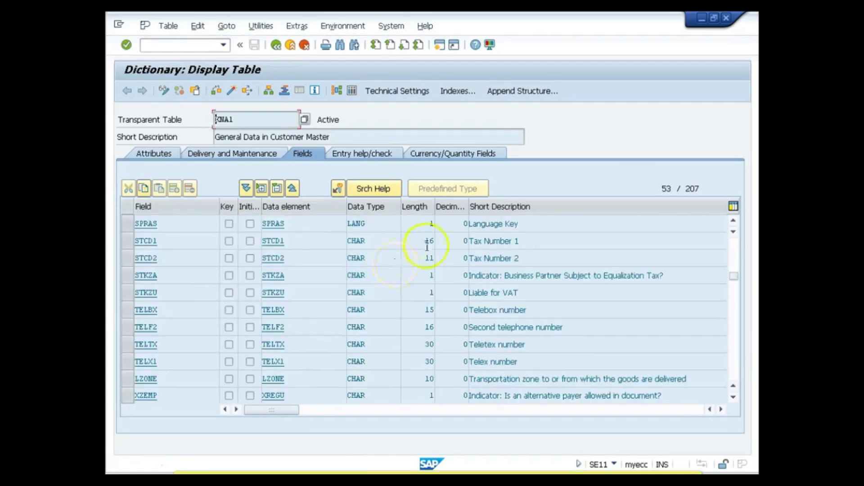
{"action": "left_click", "coordinate": [427, 225]}
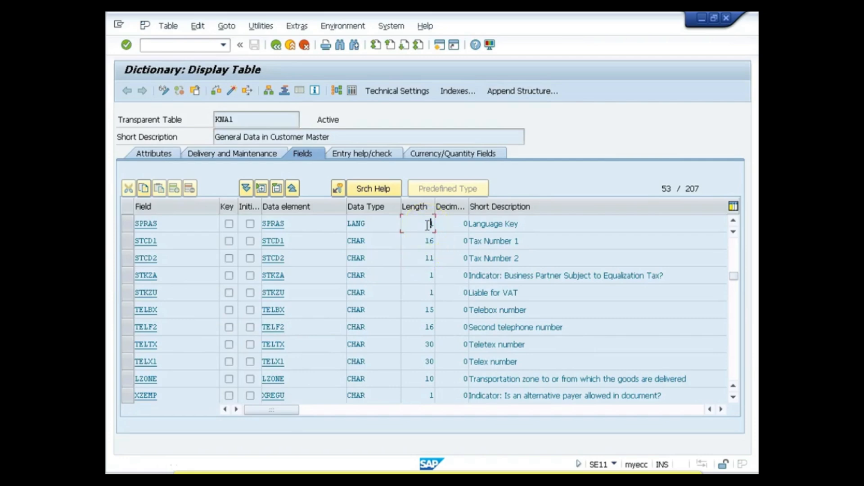
Return to the LSMW field mapping session, acknowledge the field length warning, and save the mapping before going back to the process steps.
{"action": "key", "text": "alt+Tab"}
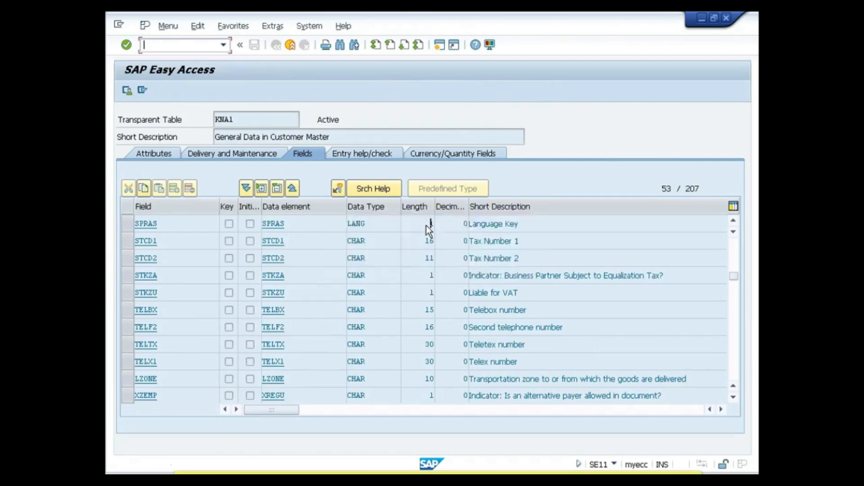
{"action": "key", "text": "alt+Tab"}
{"action": "key", "text": "alt+Tab"}
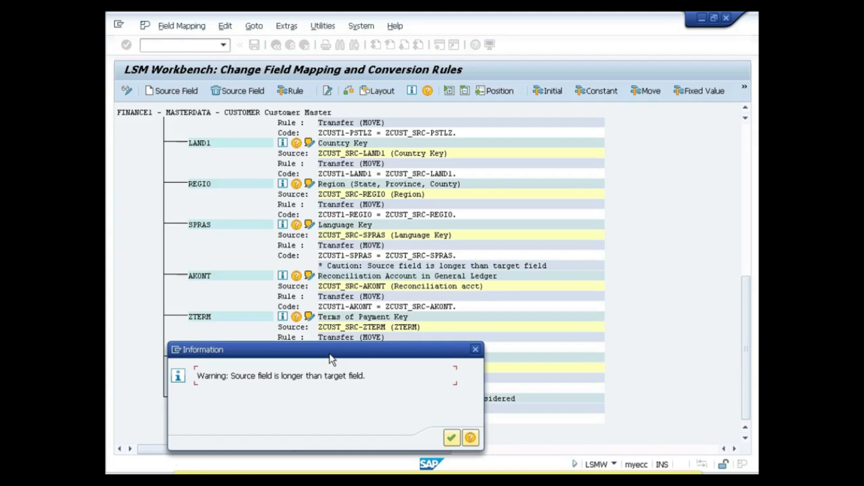
{"action": "left_click", "coordinate": [451, 437]}
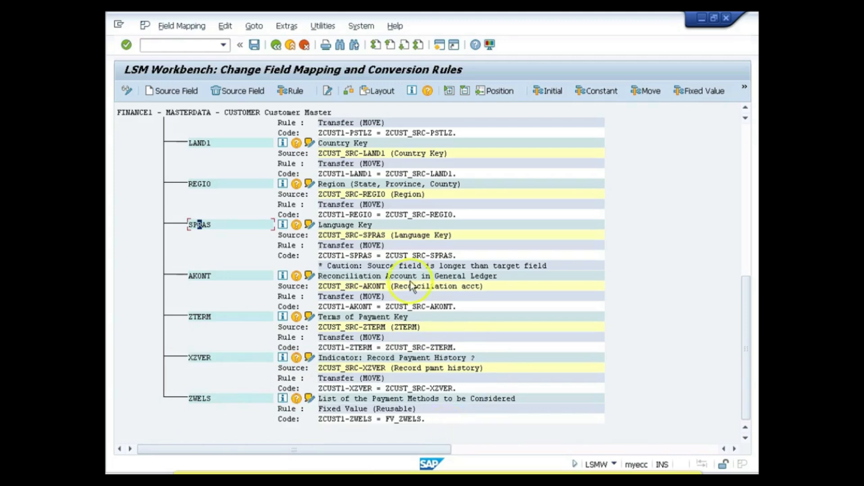
{"action": "left_click", "coordinate": [255, 46]}
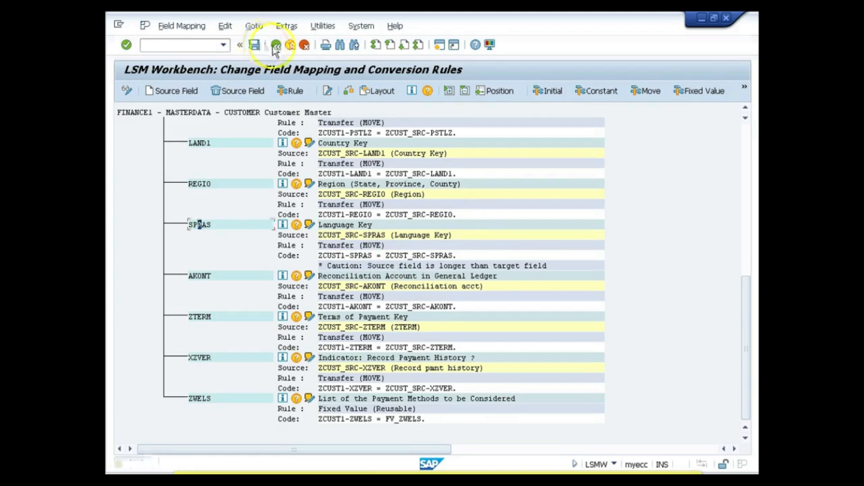
{"action": "left_click", "coordinate": [275, 45]}
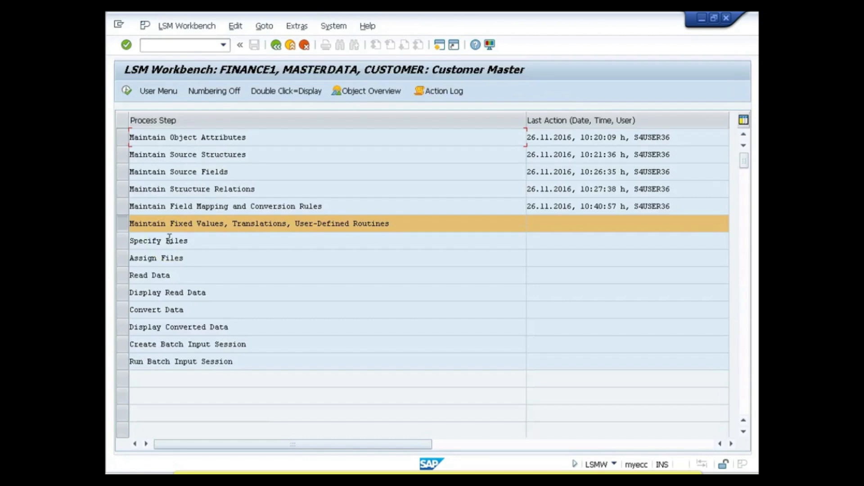
Open the process step Maintain Fixed Values, Translations, User-Defined Routines and review the reusable rules of project FINANCE1.
{"action": "left_click", "coordinate": [235, 230]}
{"action": "left_click", "coordinate": [127, 91]}
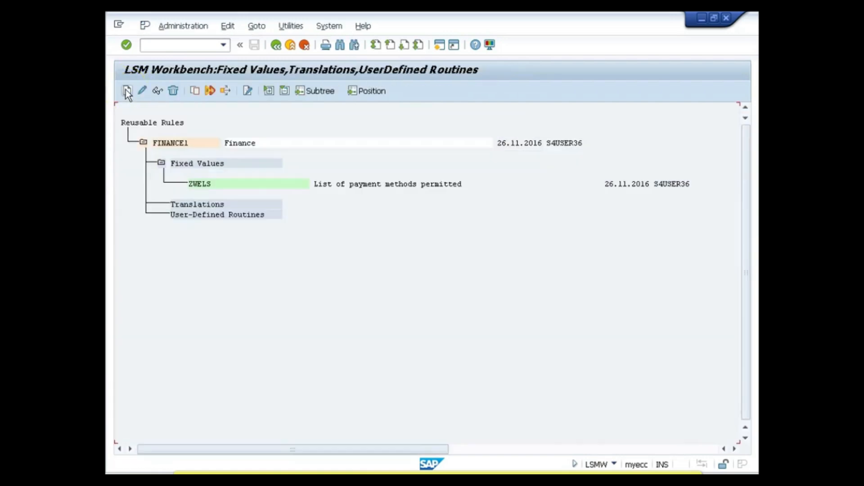
{"action": "left_click", "coordinate": [265, 243]}
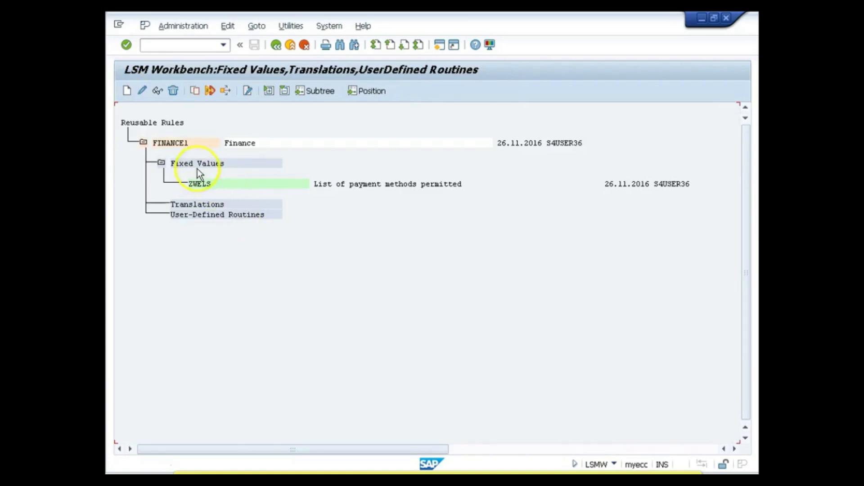
Check the properties of the fixed value ZWELS in display mode, and reopen it for editing to confirm the entry.
{"action": "left_click", "coordinate": [202, 184]}
{"action": "double_click", "coordinate": [202, 184]}
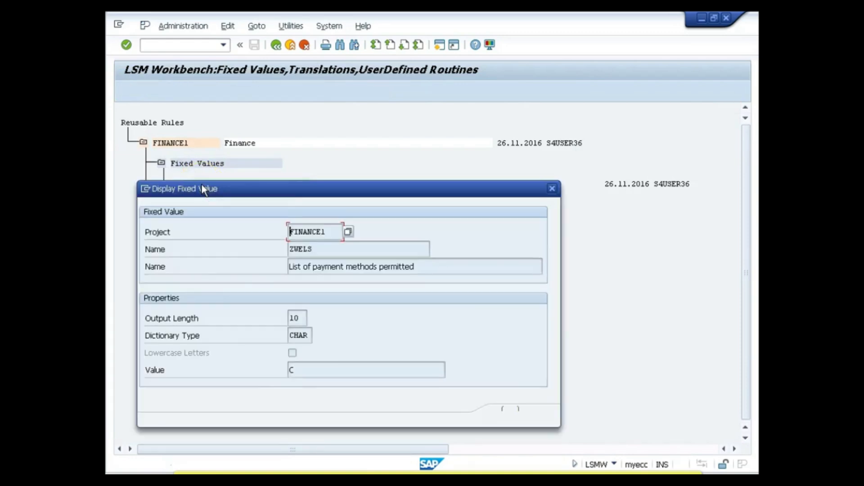
{"action": "left_click", "coordinate": [314, 370]}
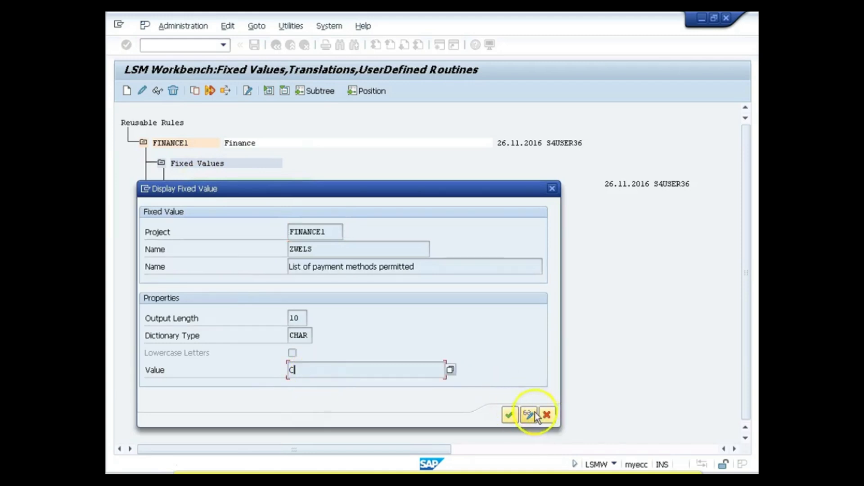
{"action": "left_click", "coordinate": [546, 414]}
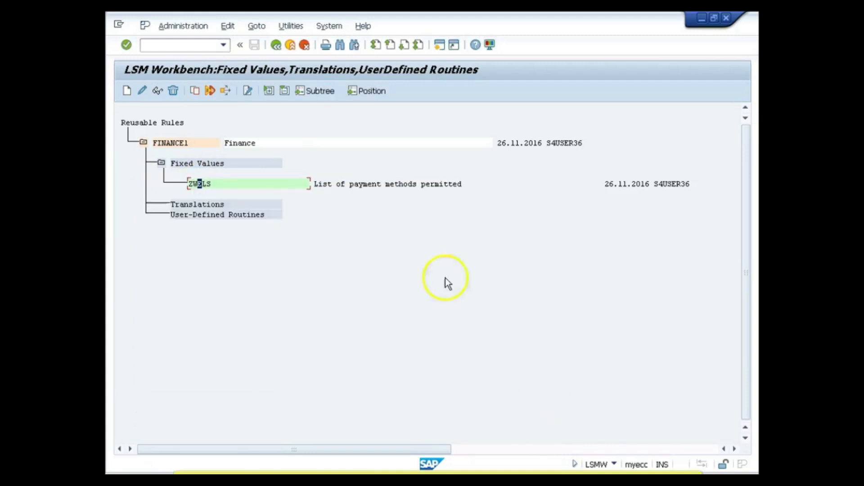
{"action": "left_click", "coordinate": [143, 90]}
{"action": "left_click", "coordinate": [509, 414]}
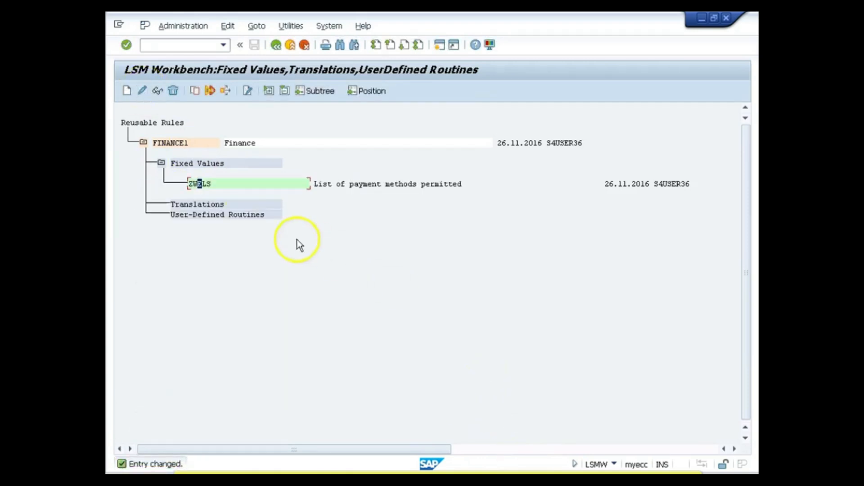
Create a reusable translation named SPRAS with the description Language in project FINANCE1.
{"action": "left_click", "coordinate": [204, 205]}
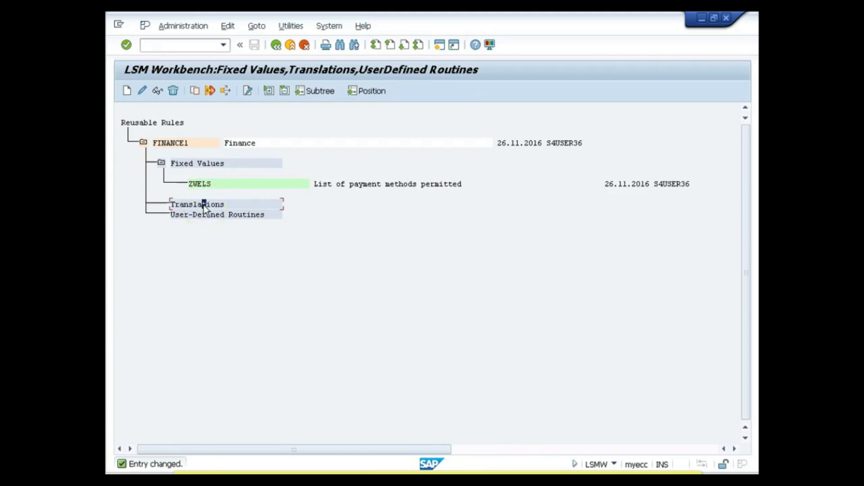
{"action": "left_click", "coordinate": [141, 90]}
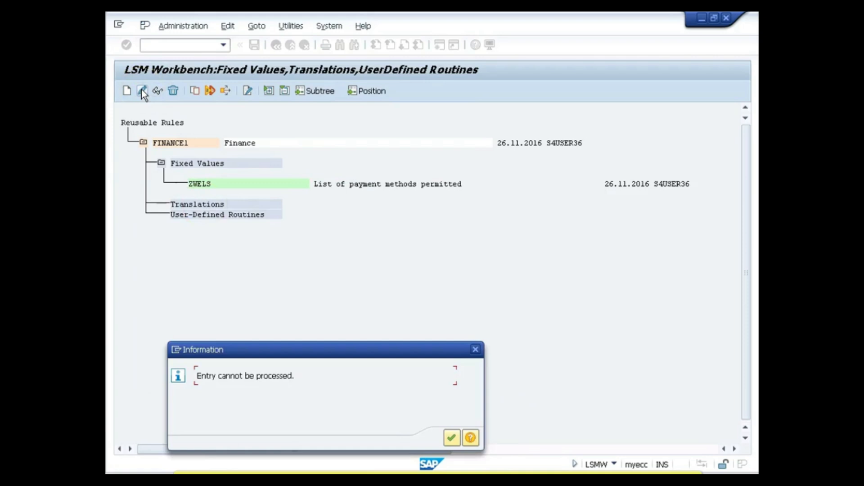
{"action": "key", "text": "Return"}
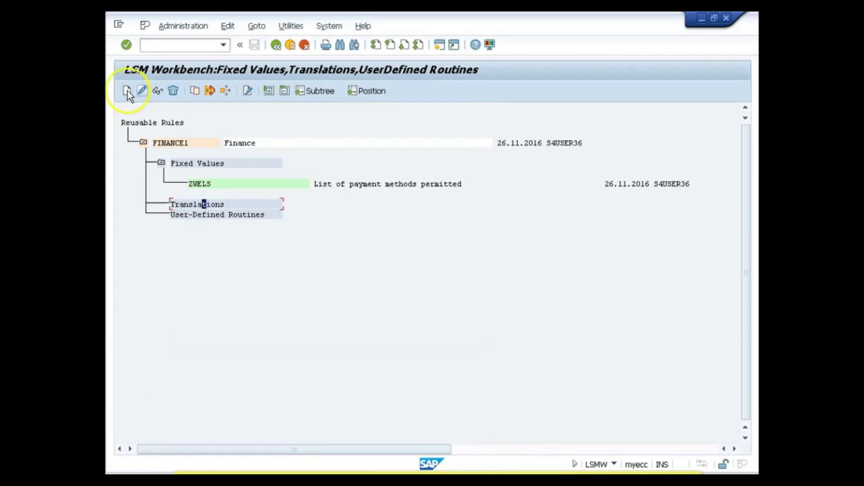
{"action": "left_click", "coordinate": [127, 90]}
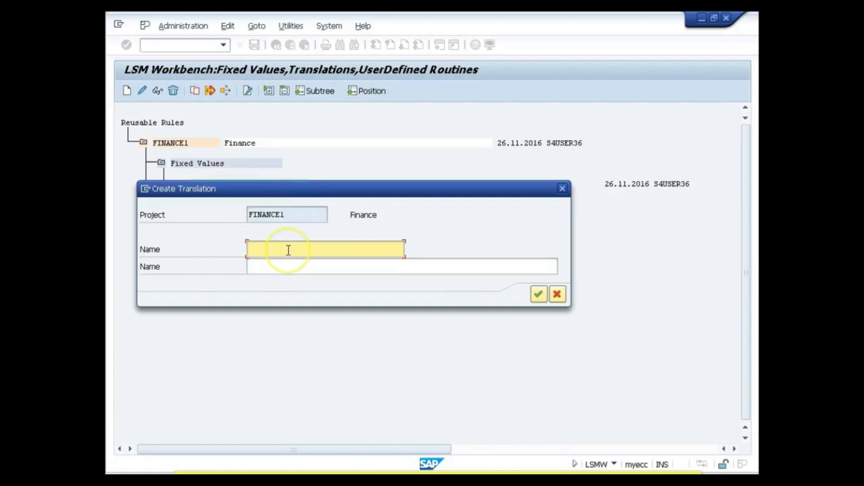
{"action": "type", "text": "SP"}
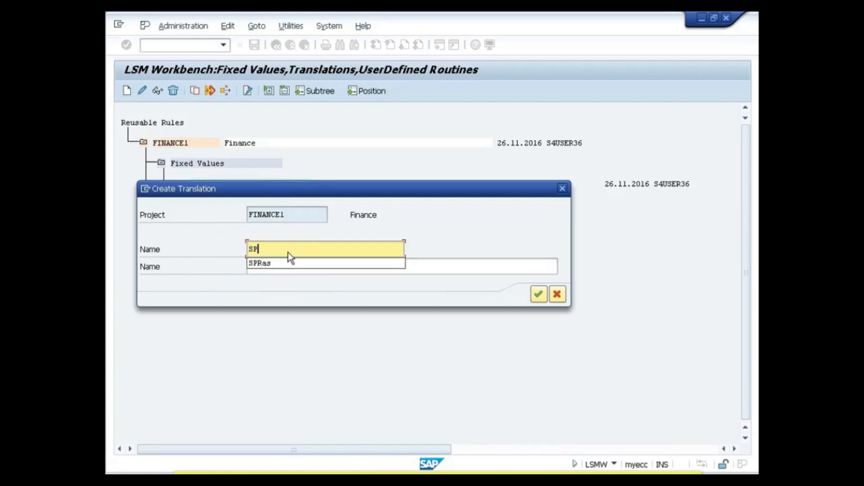
{"action": "type", "text": "RAS"}
{"action": "key", "text": "Tab"}
{"action": "type", "text": "Language"}
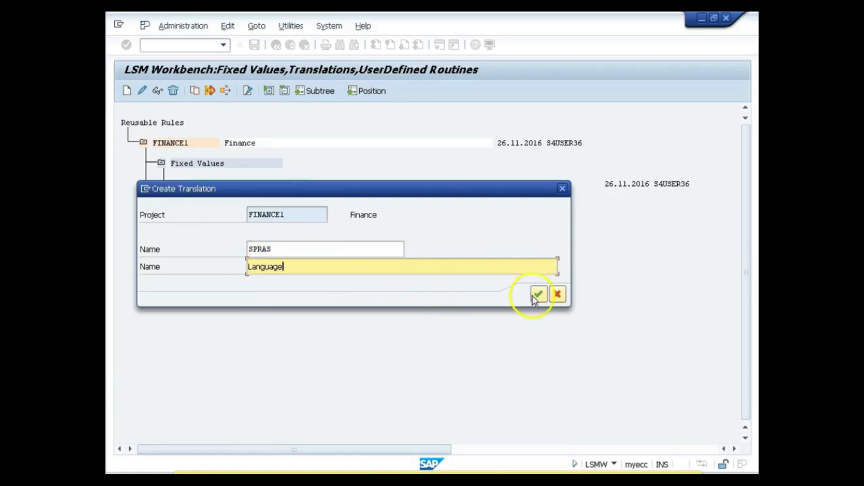
{"action": "left_click", "coordinate": [538, 294]}
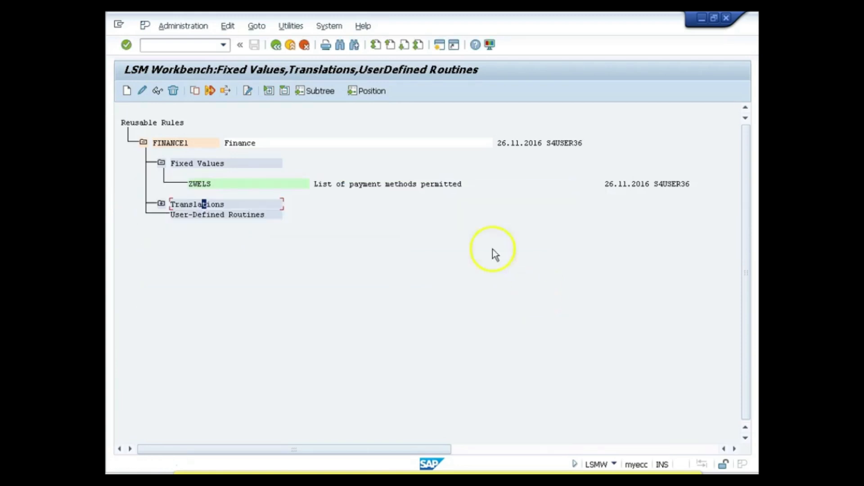
Open the SPRAS translation for editing and set its source field length to 2.
{"action": "left_click", "coordinate": [160, 204]}
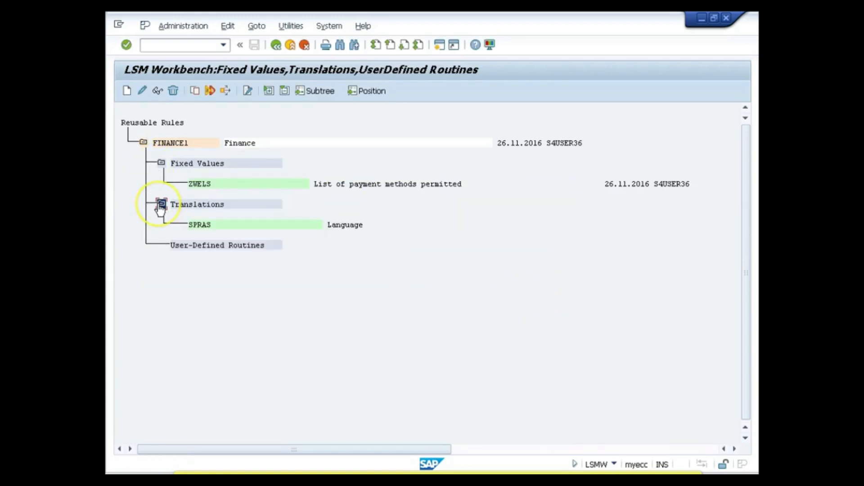
{"action": "left_click", "coordinate": [200, 225]}
{"action": "left_click", "coordinate": [142, 91]}
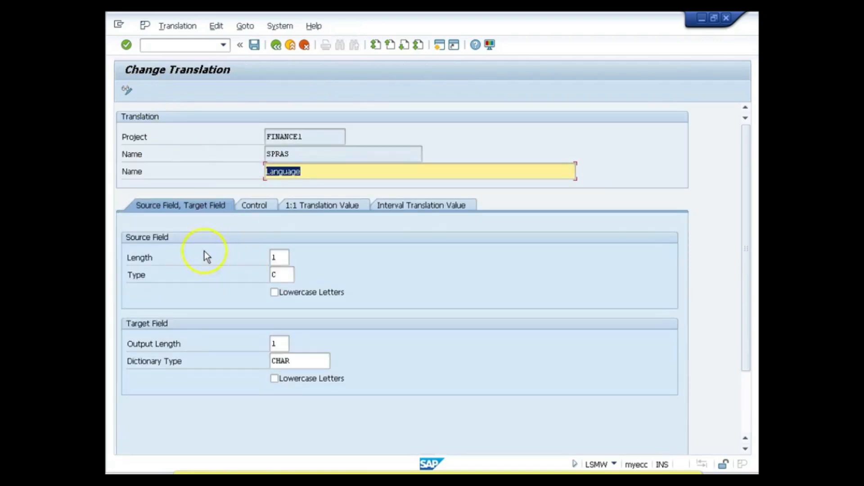
{"action": "left_click", "coordinate": [280, 259]}
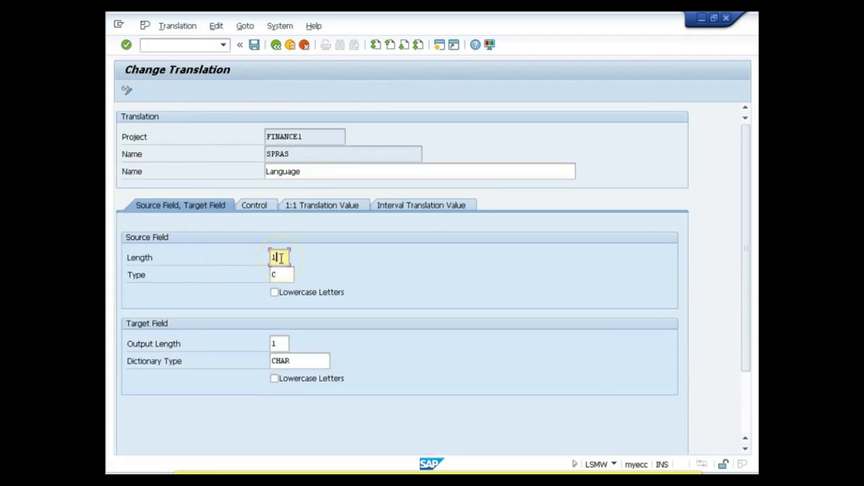
{"action": "key", "text": "BackSpace"}
{"action": "type", "text": "2"}
Add a 1:1 translation value from old value EN to new value E and mark it as OK.
{"action": "left_click", "coordinate": [258, 208]}
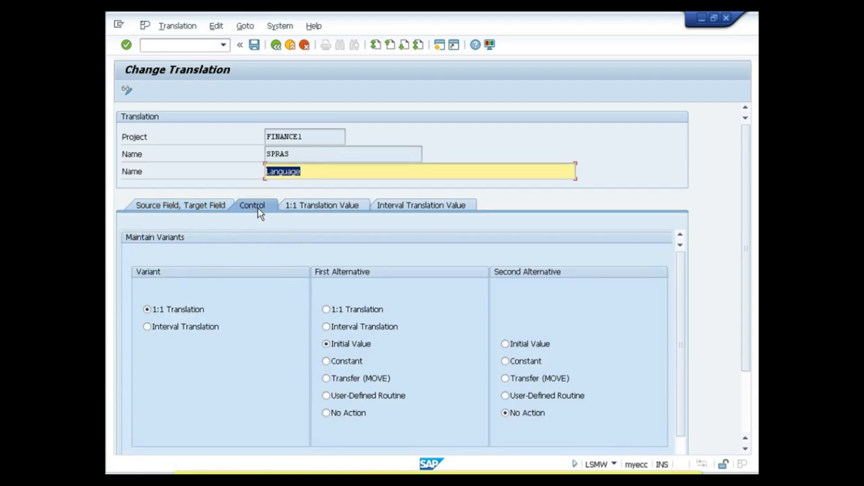
{"action": "left_click", "coordinate": [312, 207]}
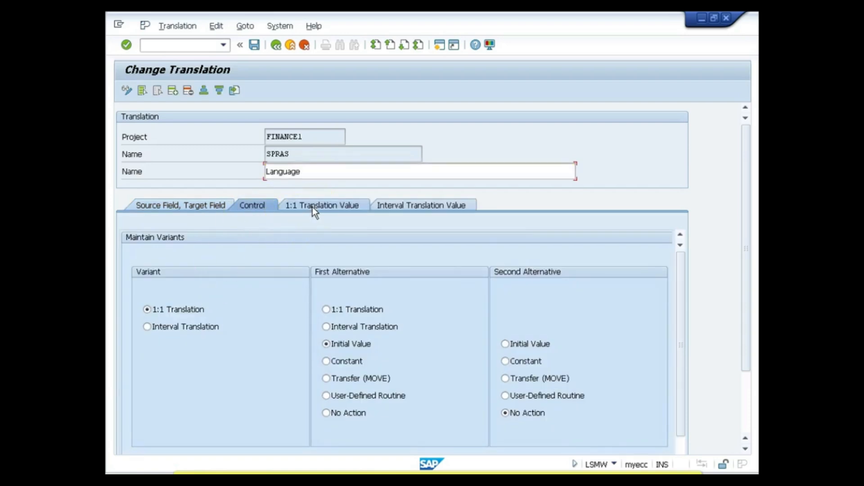
{"action": "left_click", "coordinate": [260, 254]}
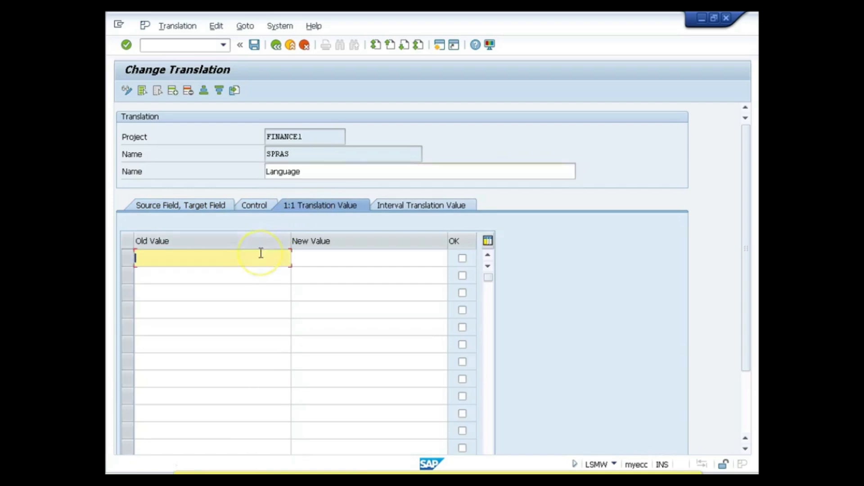
{"action": "type", "text": "EN"}
{"action": "key", "text": "Tab"}
{"action": "type", "text": "E"}
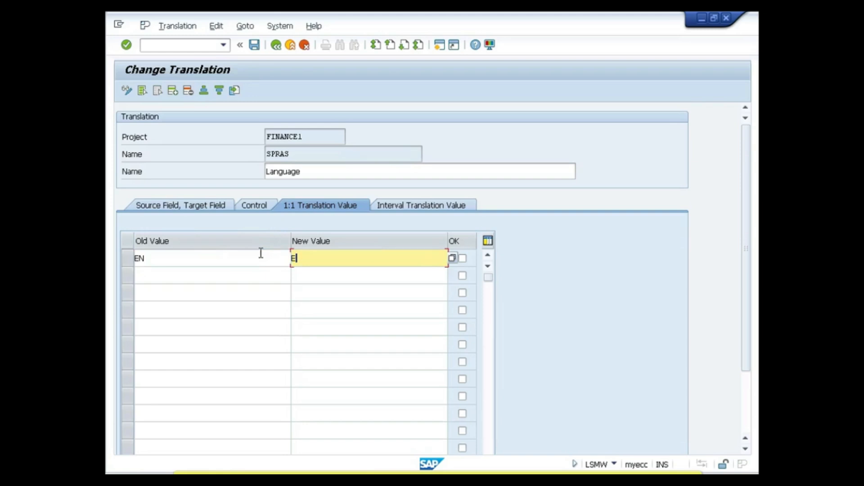
{"action": "left_click", "coordinate": [463, 258]}
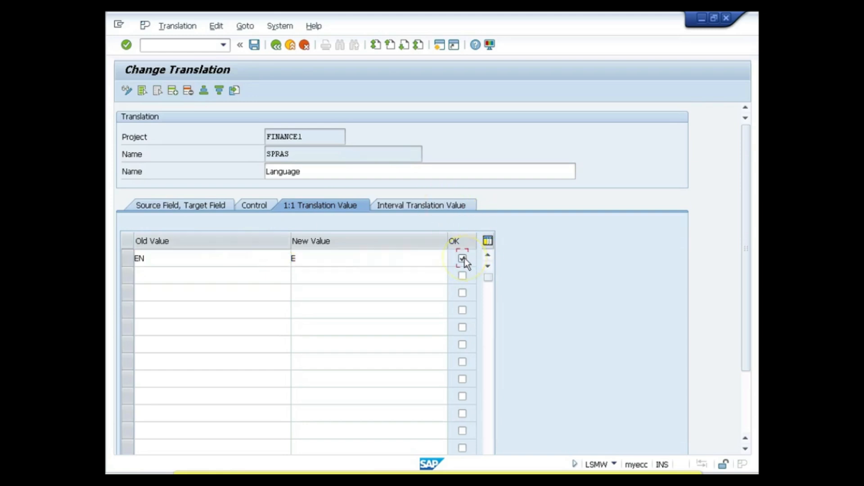
{"action": "left_click", "coordinate": [388, 256]}
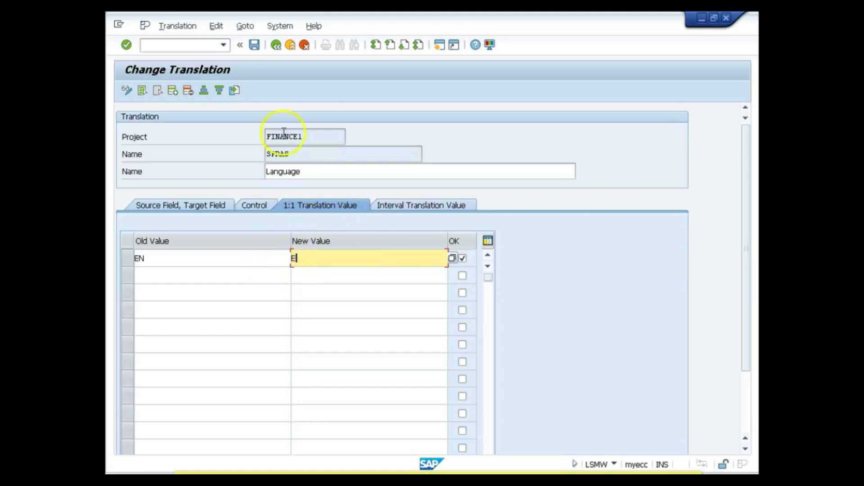
Switch to the ABAP Dictionary session and display the contents of table KNA1 filtered by the test customer's number.
{"action": "key", "text": "alt+Tab"}
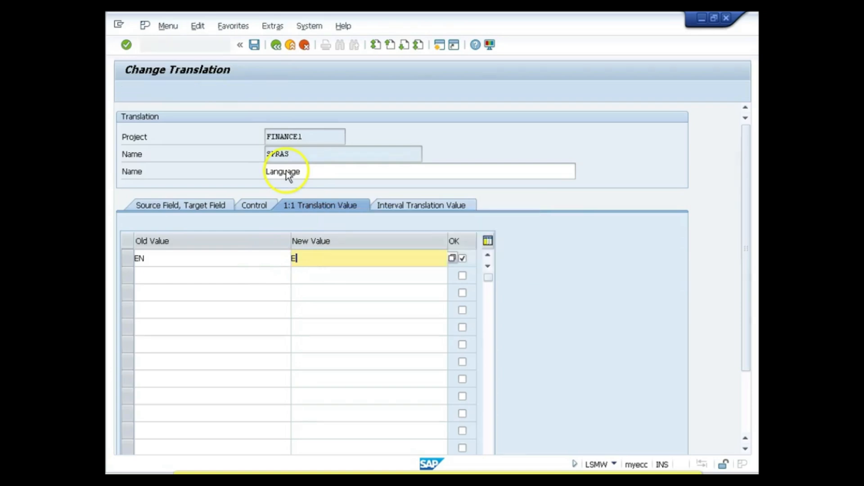
{"action": "key", "text": "alt+Tab"}
{"action": "key", "text": "alt+Tab"}
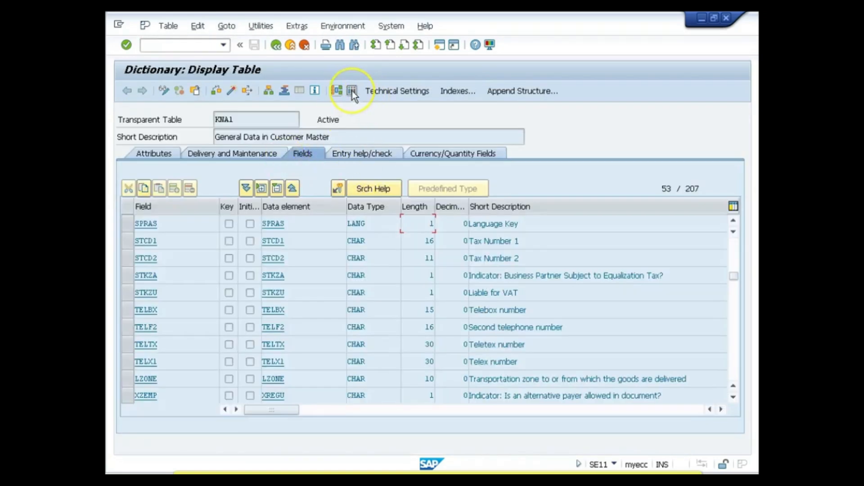
{"action": "left_click", "coordinate": [352, 90]}
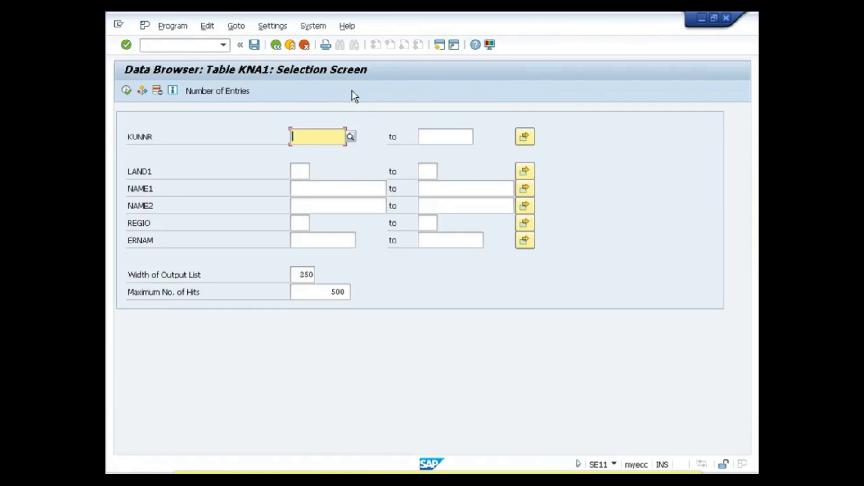
{"action": "type", "text": "100370"}
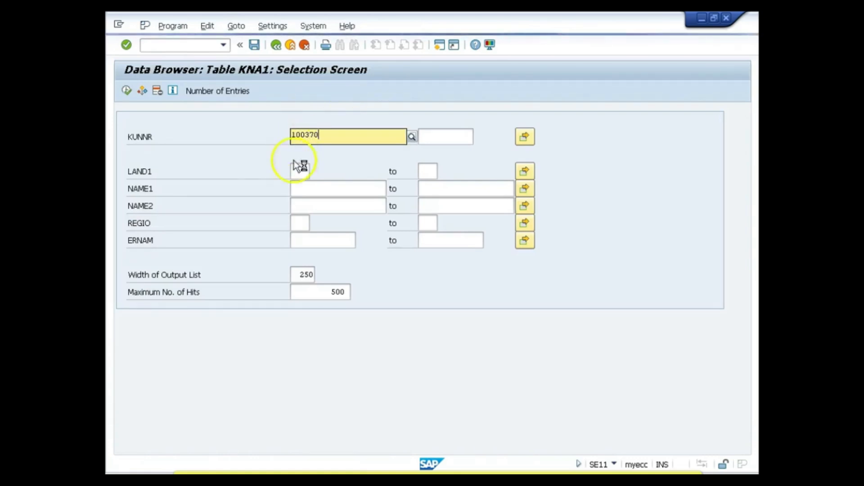
{"action": "left_click", "coordinate": [126, 90]}
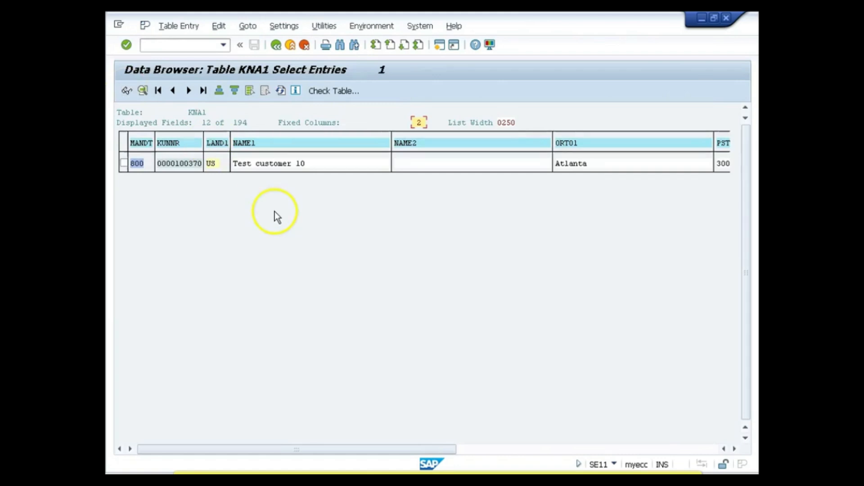
Examine the customer's KNA1 record for the language key stored in the SPRAS column.
{"action": "key", "text": "Tab"}
{"action": "type", "text": "1023"}
{"action": "key", "text": "Return"}
{"action": "left_click", "coordinate": [285, 448]}
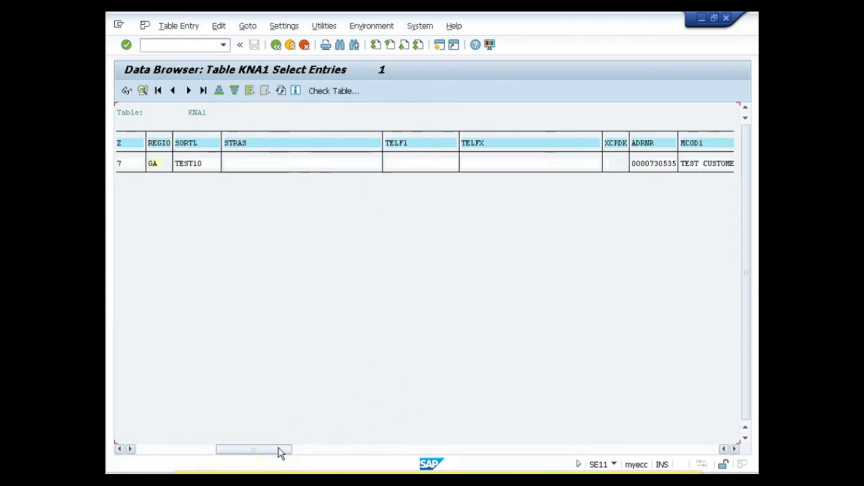
{"action": "left_click", "coordinate": [315, 449]}
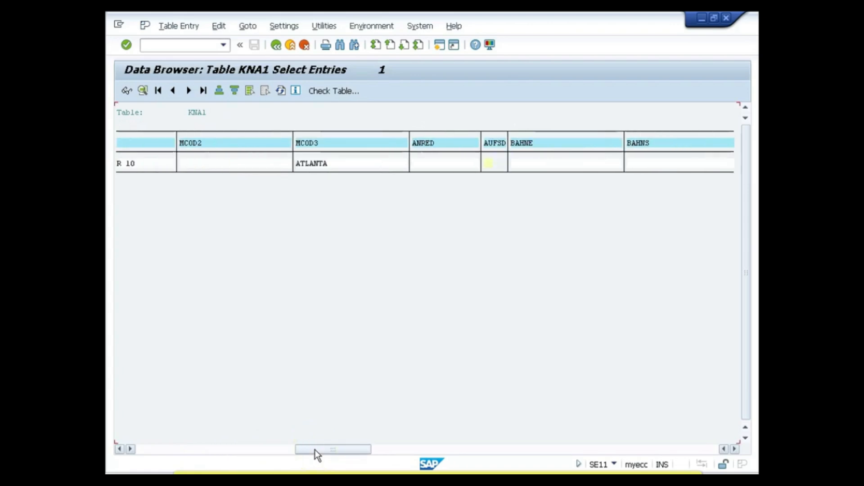
{"action": "left_click", "coordinate": [368, 449]}
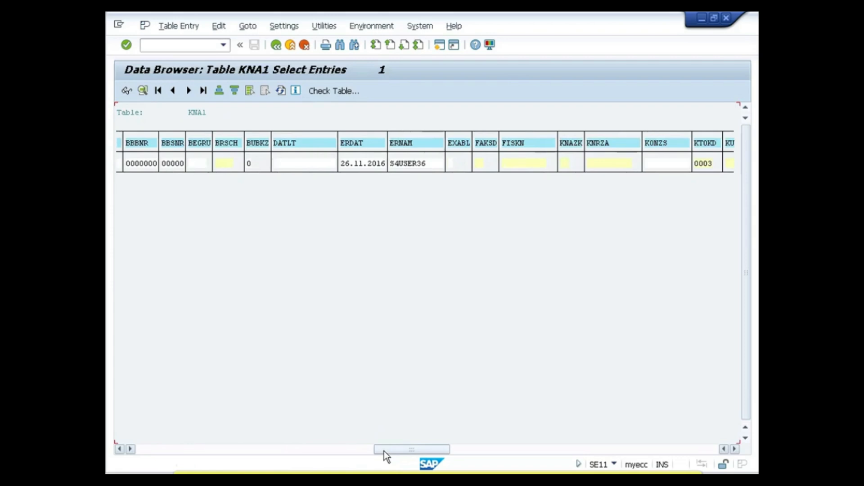
{"action": "left_click", "coordinate": [466, 452]}
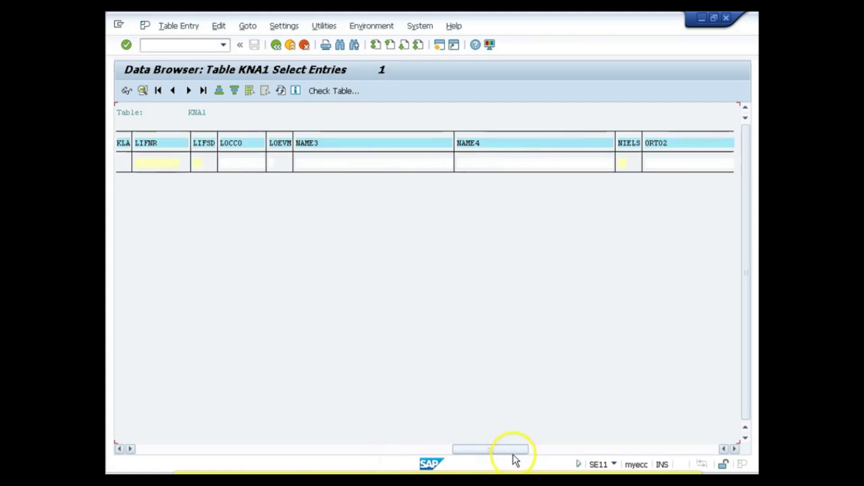
{"action": "left_click", "coordinate": [542, 450]}
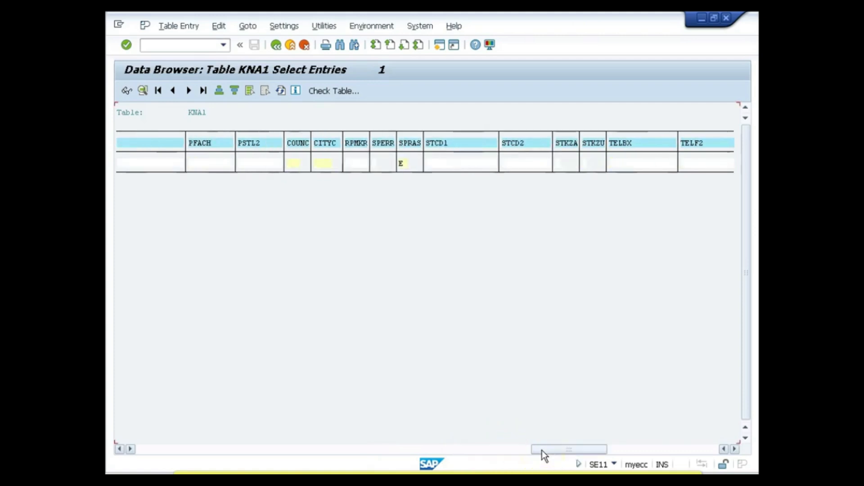
{"action": "left_click", "coordinate": [402, 163]}
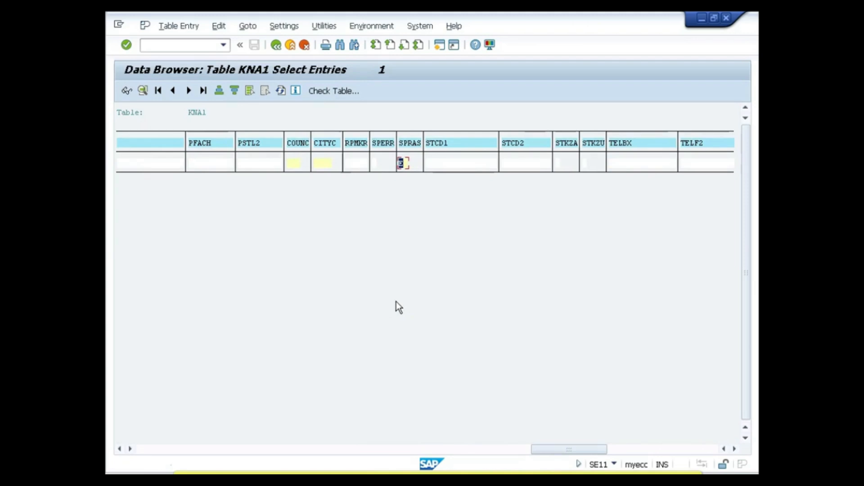
Return to the LSMW translation session, save the SPRAS translation and go back to the process step list.
{"action": "key", "text": "alt+Tab"}
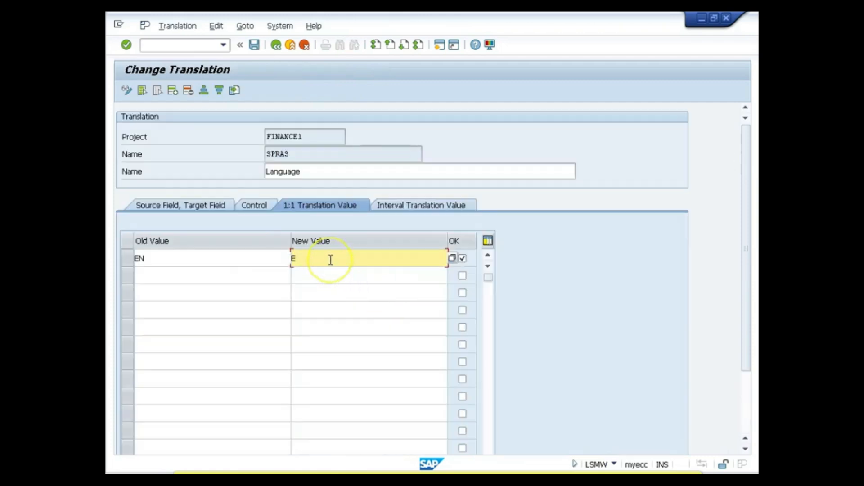
{"action": "left_click", "coordinate": [240, 259]}
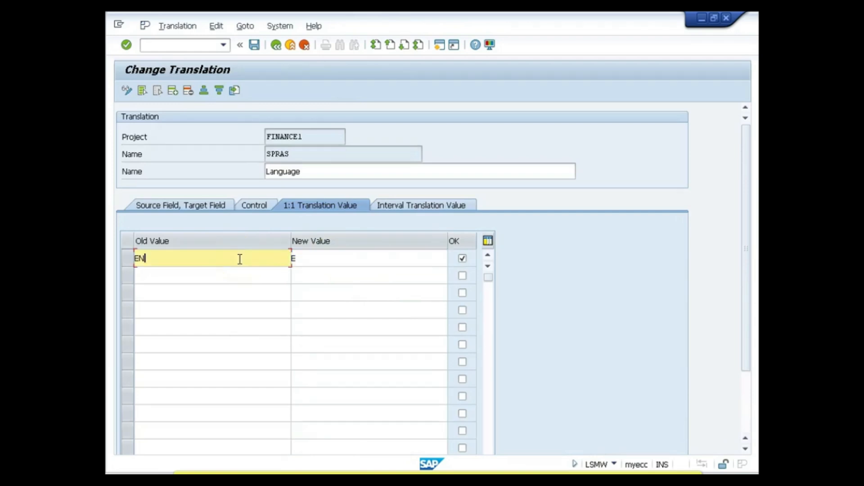
{"action": "left_click", "coordinate": [254, 44]}
{"action": "left_click", "coordinate": [276, 45]}
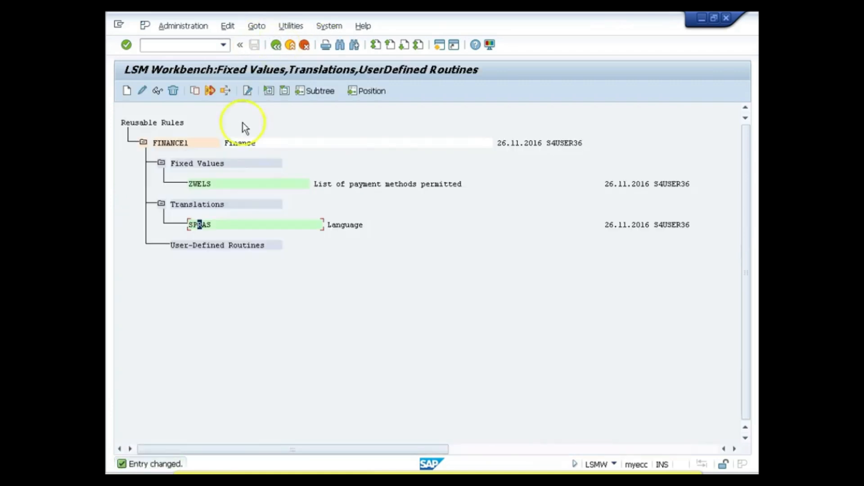
{"action": "left_click", "coordinate": [275, 45]}
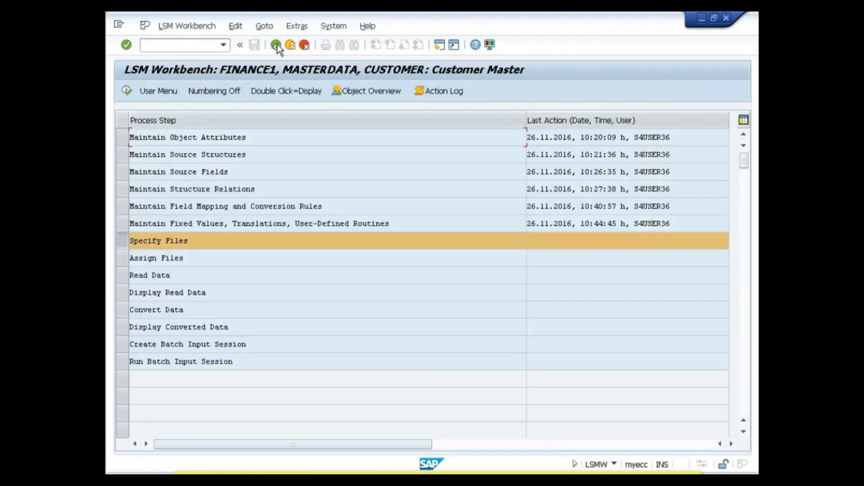
Open the Specify Files process step for the customer object and switch it to change mode.
{"action": "left_click", "coordinate": [127, 91]}
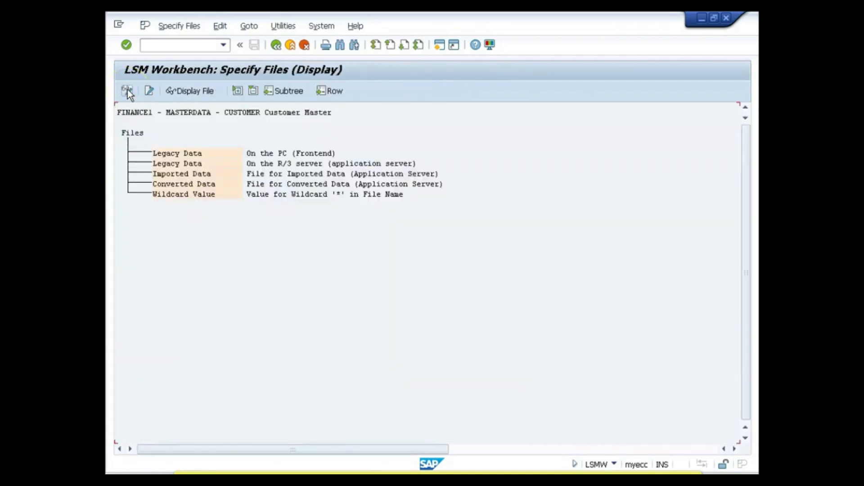
{"action": "left_click", "coordinate": [128, 90]}
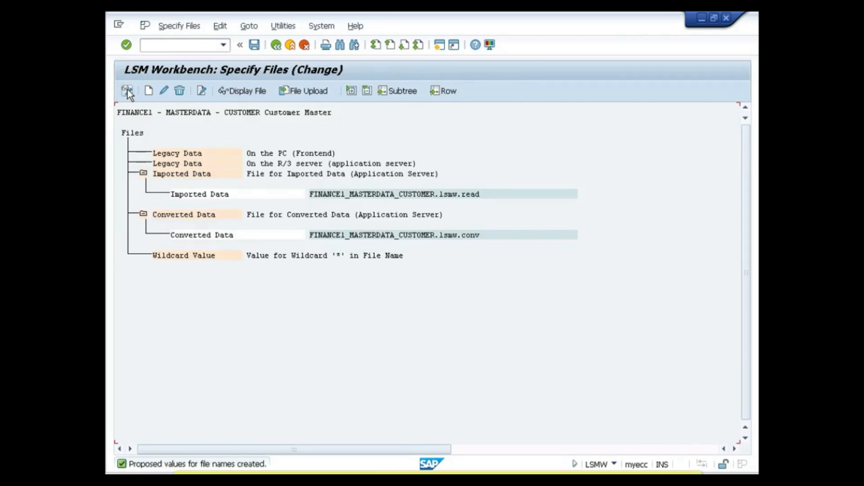
Switch to the Excel field list and copy the 14 field descriptions in column 3, rows 5 to 18.
{"action": "left_click", "coordinate": [347, 483]}
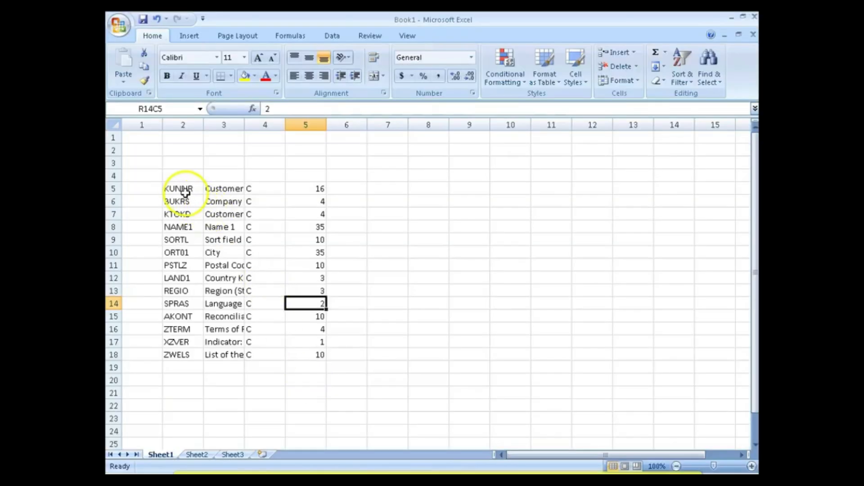
{"action": "left_click", "coordinate": [184, 191]}
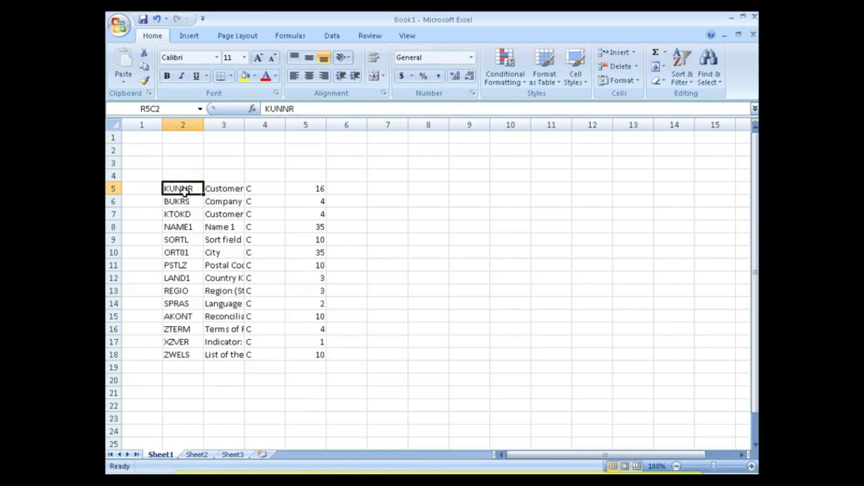
{"action": "key", "text": "ctrl+shift+Down"}
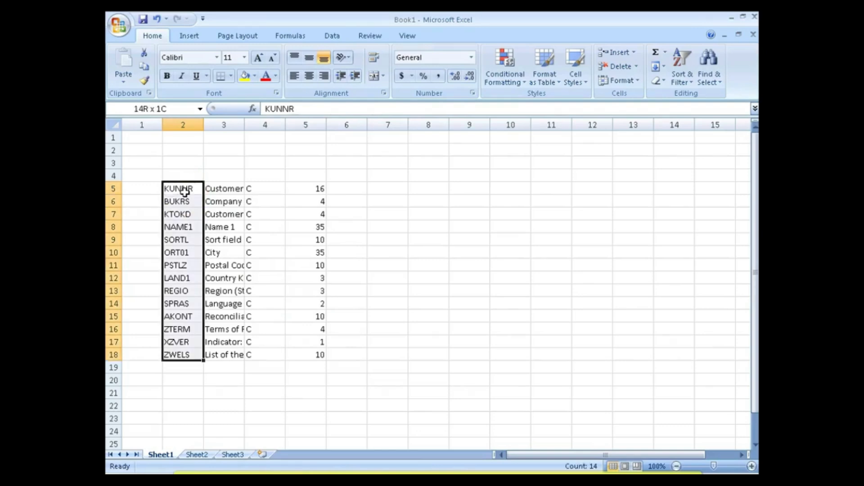
{"action": "key", "text": "Right"}
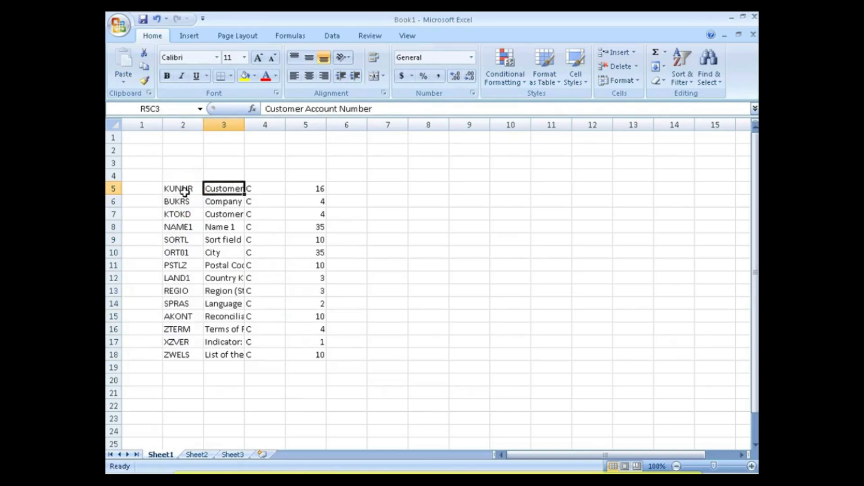
{"action": "key", "text": "ctrl+shift+Down"}
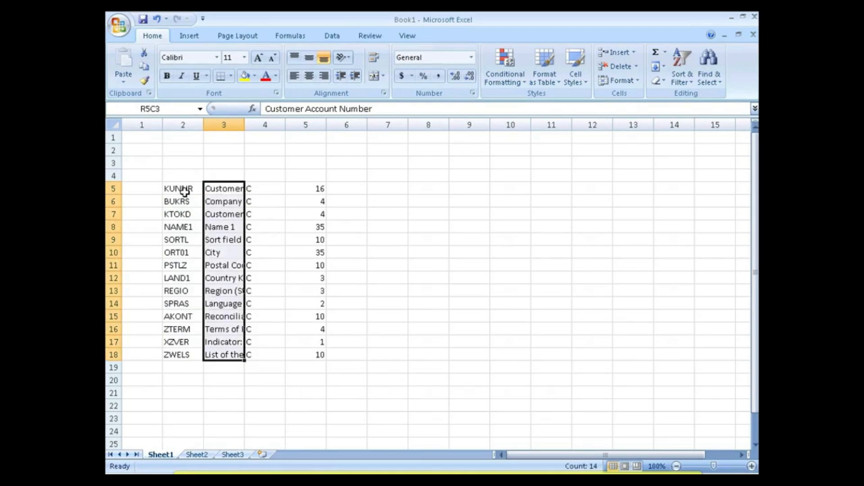
{"action": "key", "text": "ctrl+c"}
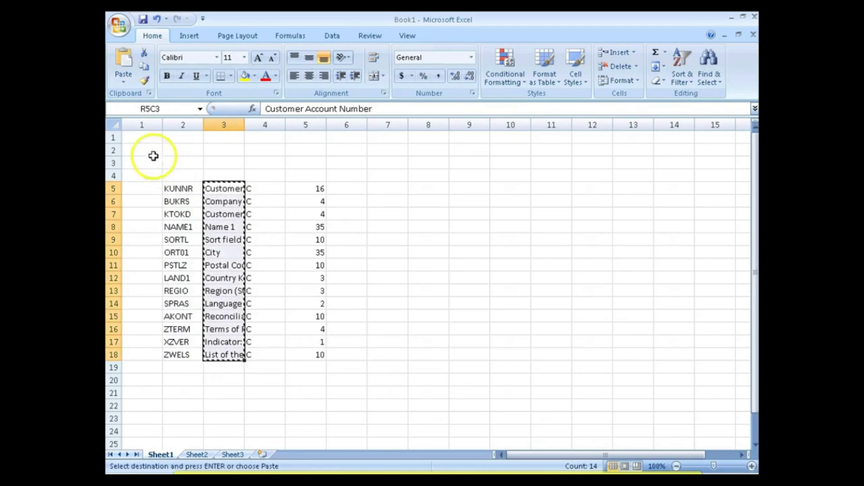
Paste the copied field descriptions transposed into row 1, starting at R1C1, as column headings.
{"action": "left_click", "coordinate": [146, 138]}
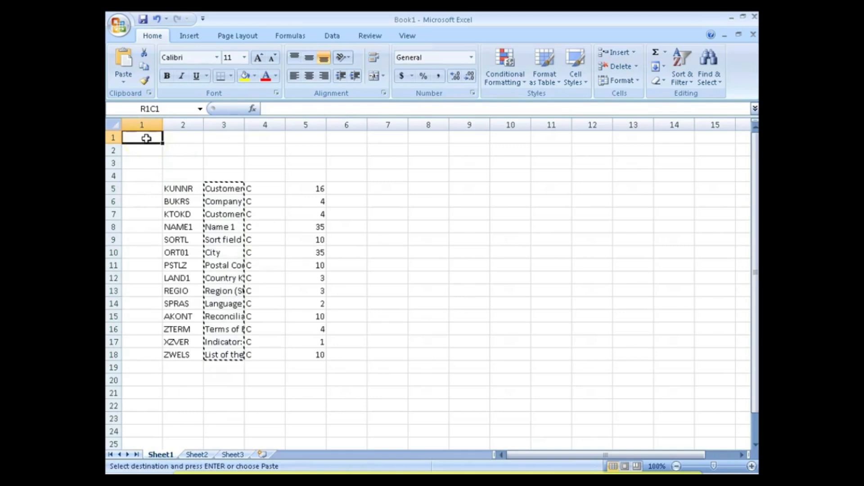
{"action": "right_click", "coordinate": [148, 140]}
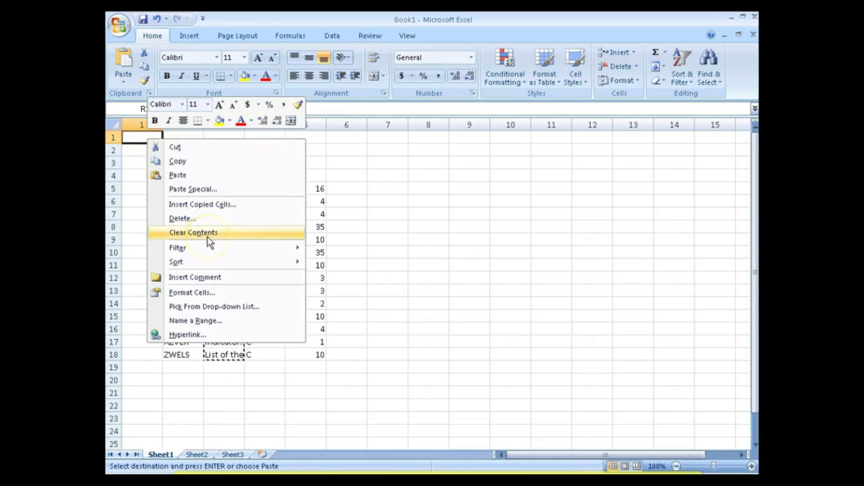
{"action": "left_click", "coordinate": [196, 189]}
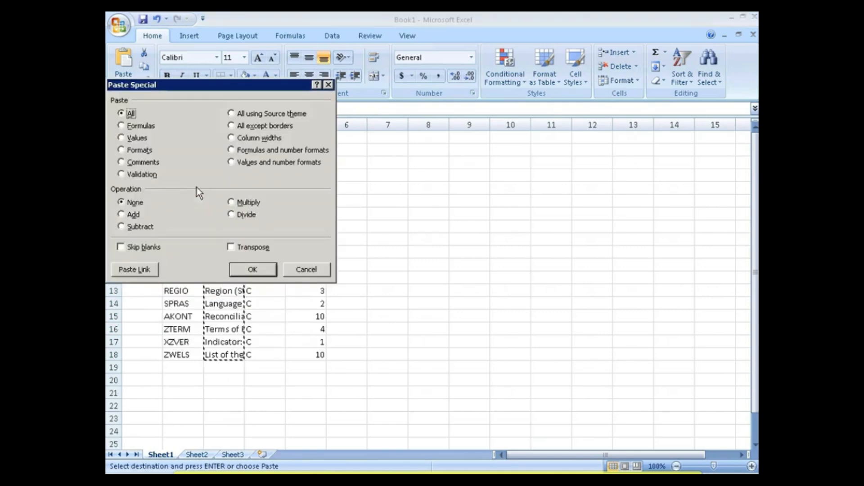
{"action": "left_click", "coordinate": [231, 247]}
{"action": "left_click", "coordinate": [243, 269]}
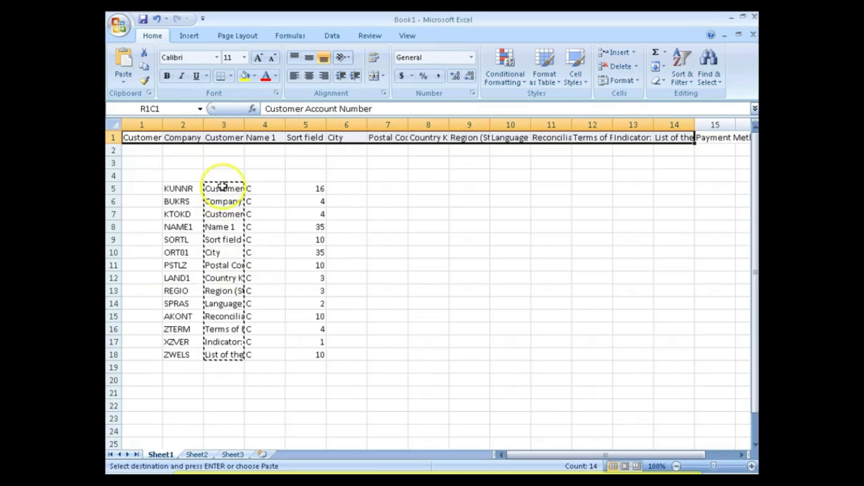
{"action": "key", "text": "Escape"}
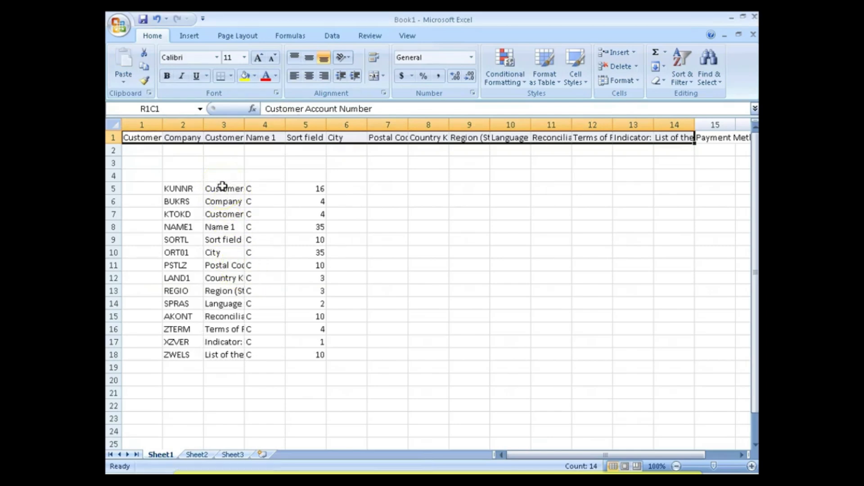
Clear the contents of rows 5 to 19, removing the original field list from the sheet.
{"action": "left_click", "coordinate": [148, 189]}
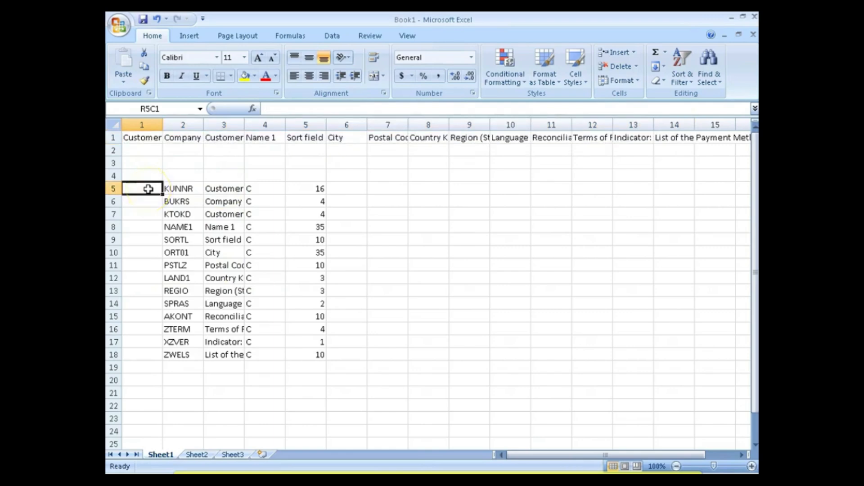
{"action": "key", "text": "shift+Down"}
{"action": "key", "text": "shift+Down"}
{"action": "key", "text": "shift+Down"}
{"action": "key", "text": "shift+Down"}
{"action": "key", "text": "shift+Down"}
{"action": "key", "text": "shift+Down"}
{"action": "key", "text": "shift+Down"}
{"action": "key", "text": "shift+Down"}
{"action": "key", "text": "shift+Down"}
{"action": "key", "text": "shift+Down"}
{"action": "key", "text": "shift+Down"}
{"action": "key", "text": "shift+Down"}
{"action": "key", "text": "shift+Down"}
{"action": "key", "text": "shift+Down"}
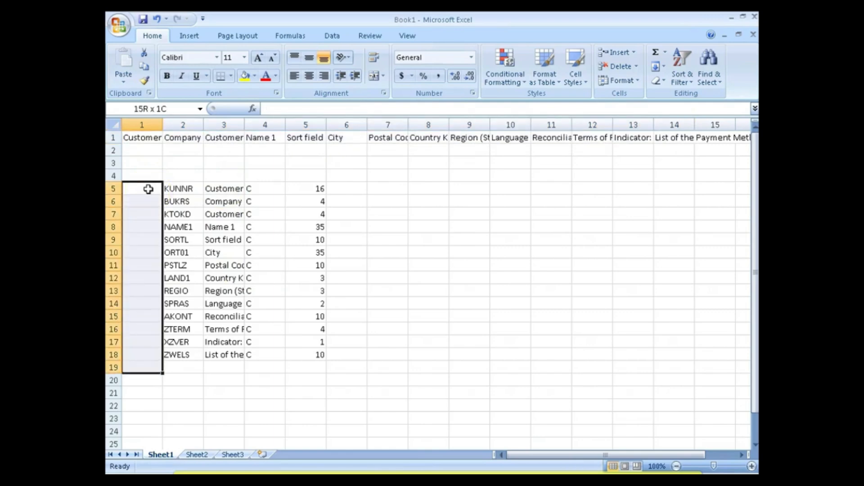
{"action": "key", "text": "shift+space"}
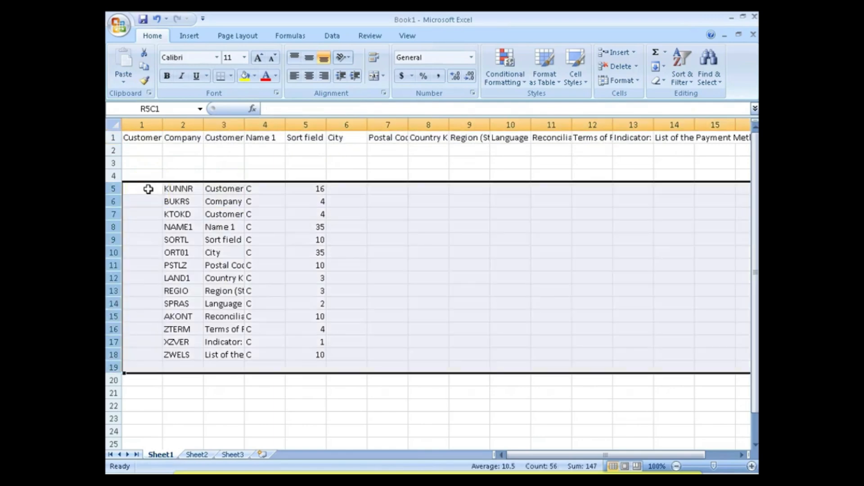
{"action": "key", "text": "Delete"}
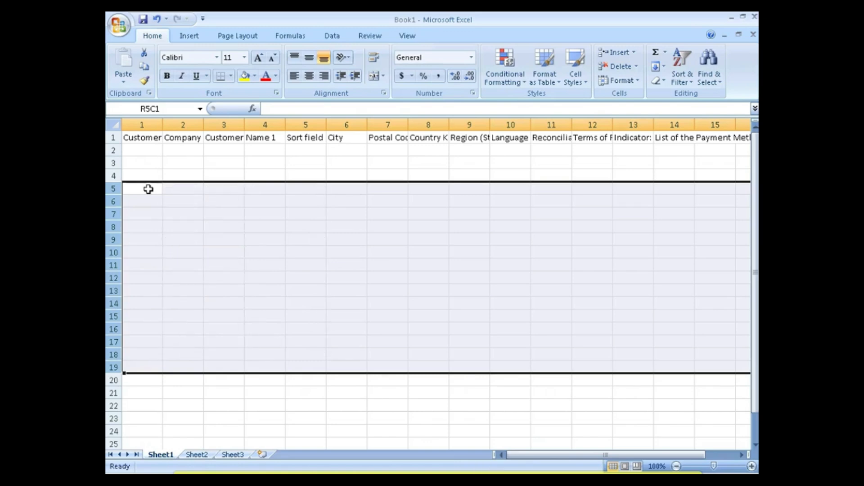
{"action": "left_click", "coordinate": [144, 148]}
{"action": "type", "text": "1"}
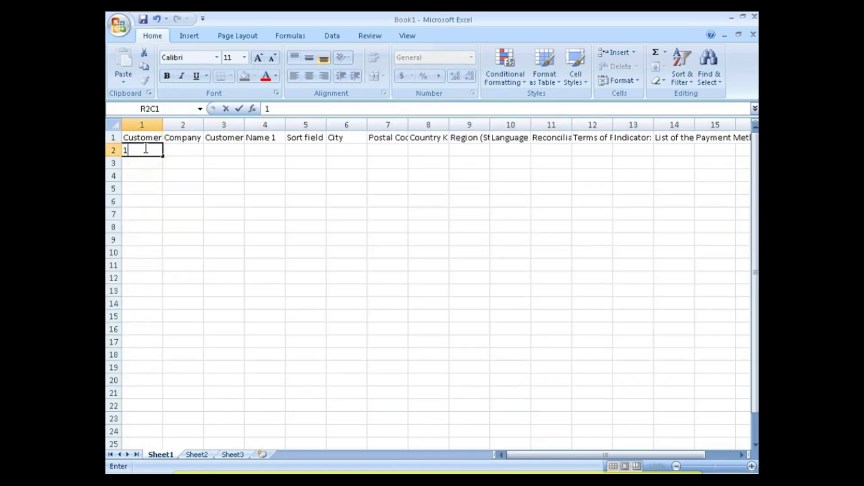
{"action": "type", "text": "00371"}
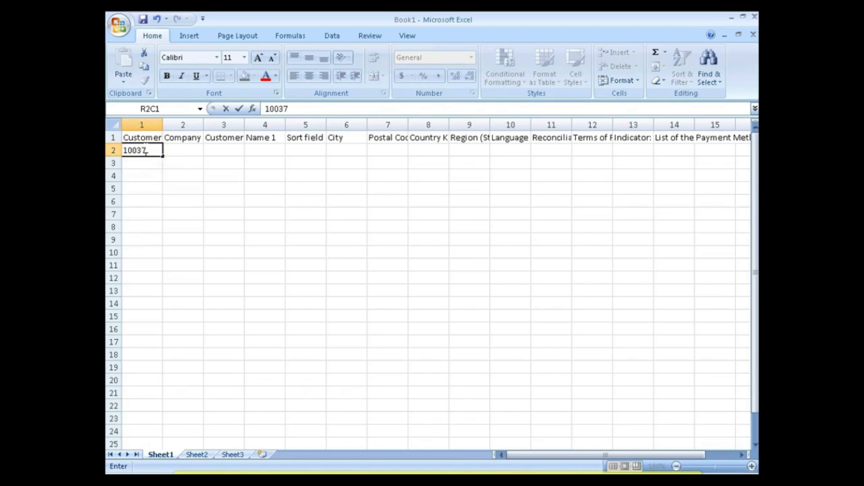
{"action": "key", "text": "Return"}
{"action": "type", "text": "10037"}
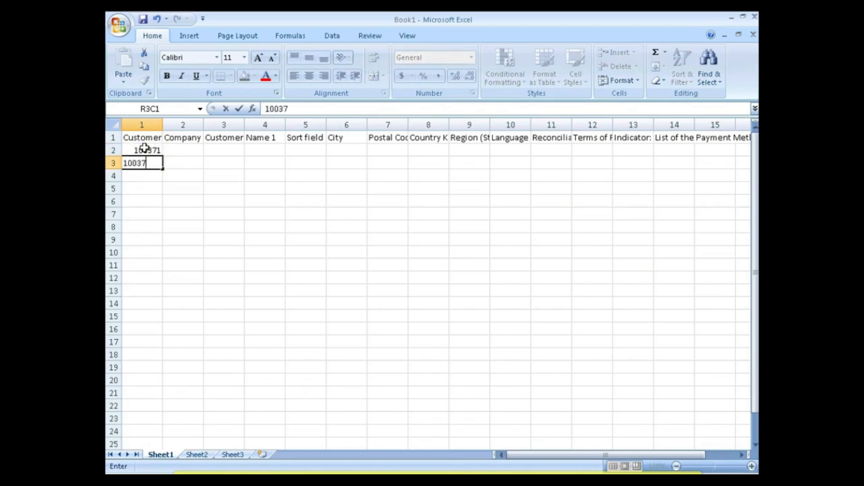
{"action": "left_click", "coordinate": [145, 149]}
{"action": "type", "text": "2"}
{"action": "key", "text": "Return"}
{"action": "type", "text": "100"}
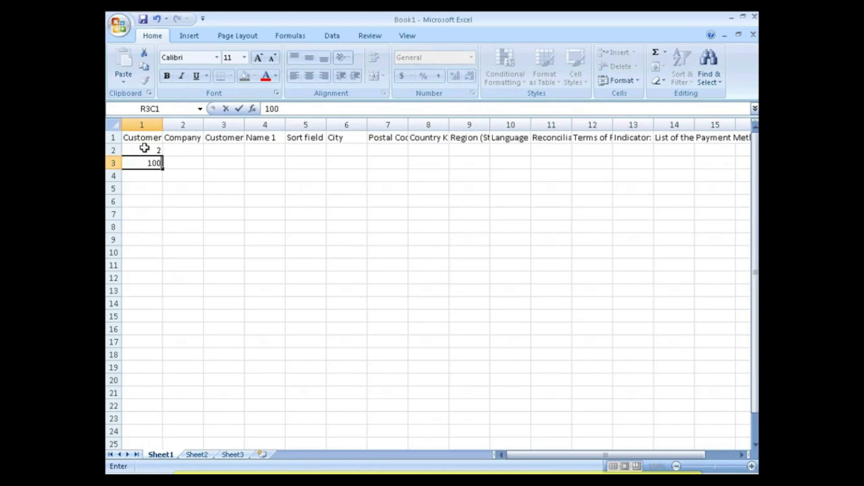
{"action": "key", "text": "Escape"}
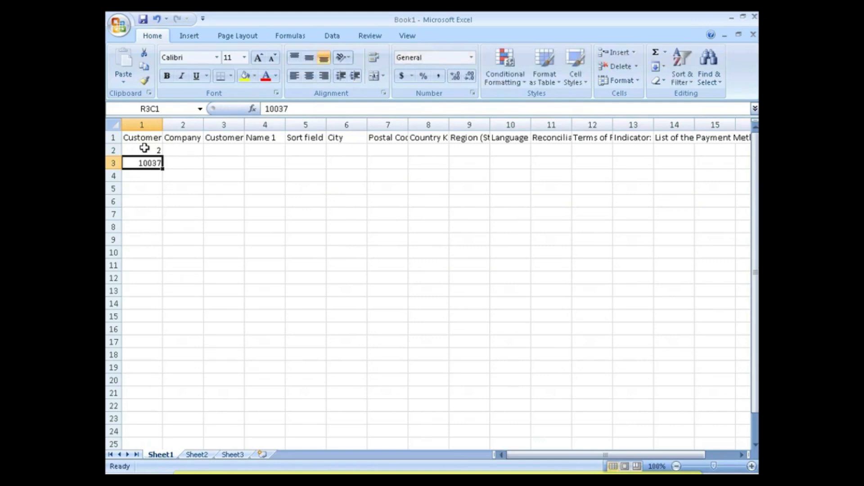
Enter four consecutive customer numbers in rows 2 to 5 of the Customer Account Number column.
{"action": "left_click", "coordinate": [144, 149]}
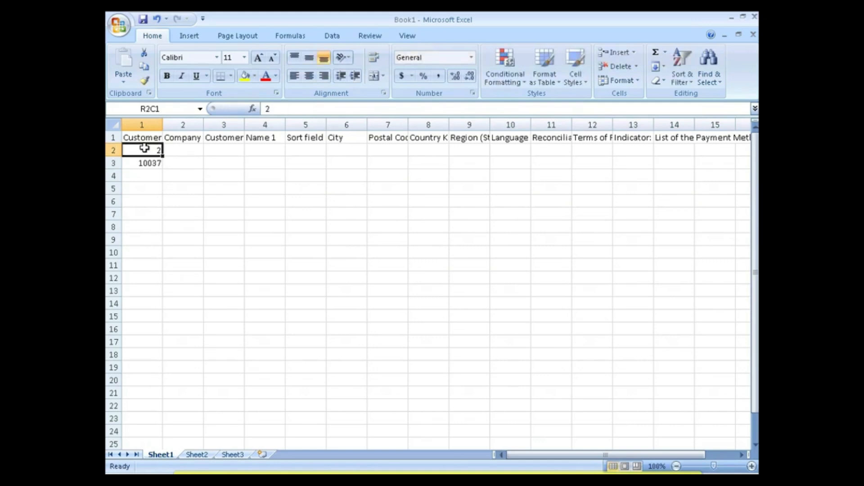
{"action": "type", "text": "100371"}
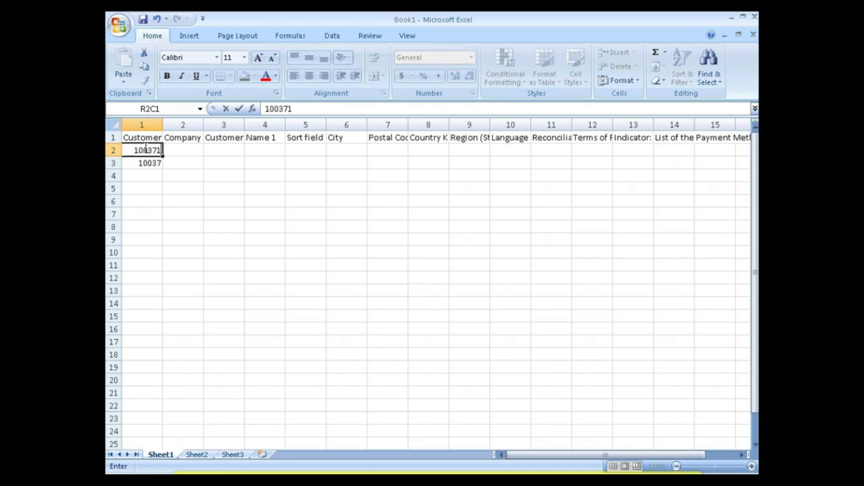
{"action": "key", "text": "Return"}
{"action": "type", "text": "10037"}
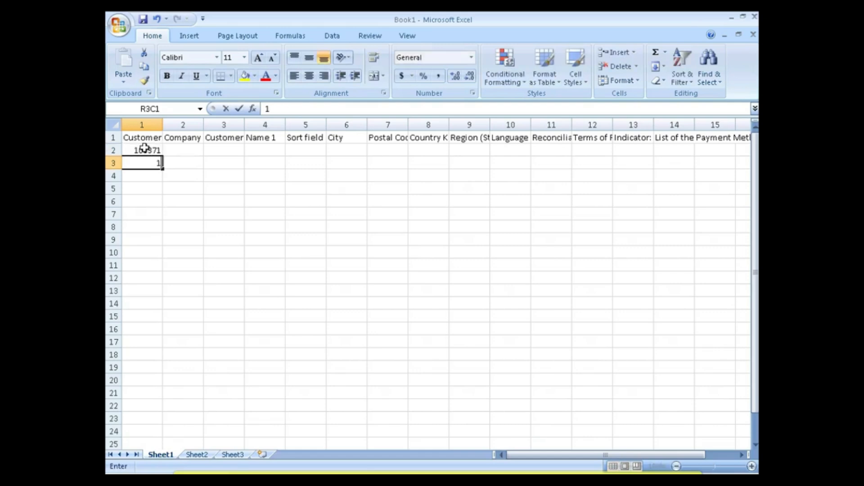
{"action": "key", "text": "Return"}
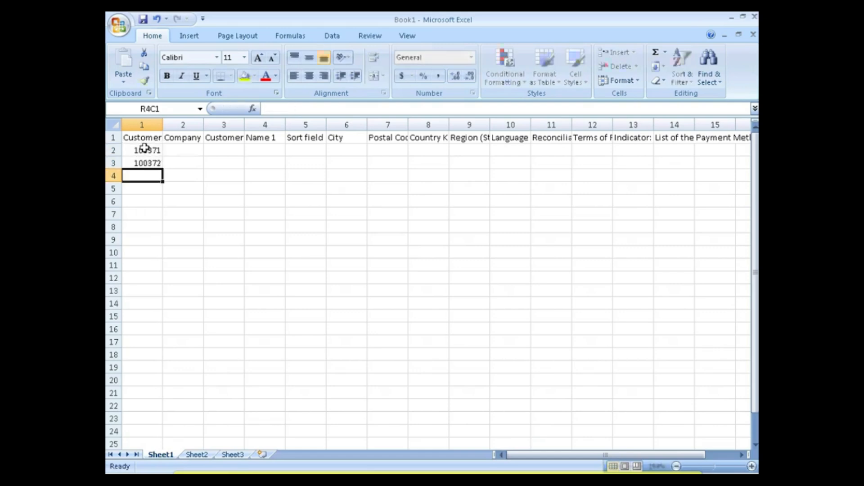
{"action": "type", "text": "100373"}
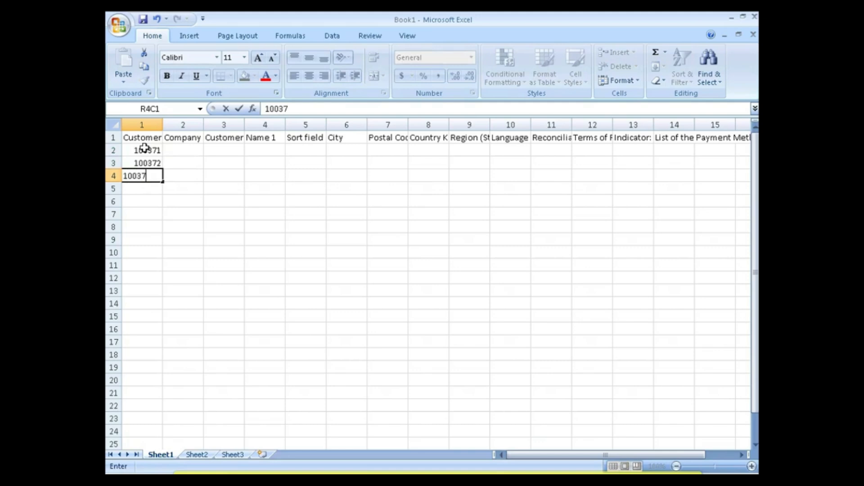
{"action": "key", "text": "Return"}
{"action": "type", "text": "10037"}
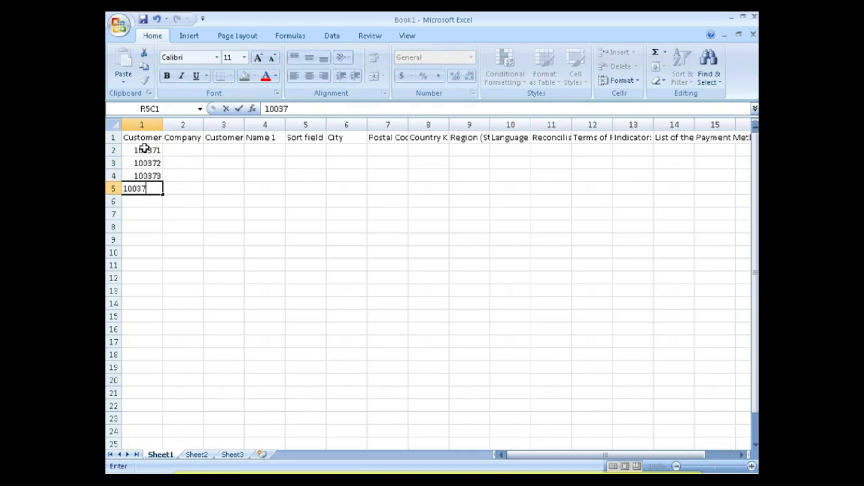
{"action": "type", "text": "4"}
{"action": "key", "text": "Return"}
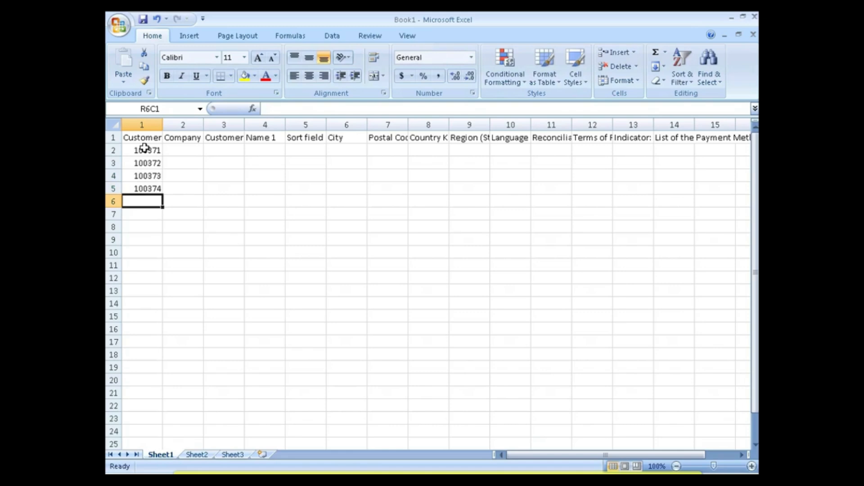
Delete the entire Company column, column 2, from the sheet.
{"action": "key", "text": "Up"}
{"action": "key", "text": "Up"}
{"action": "key", "text": "Up"}
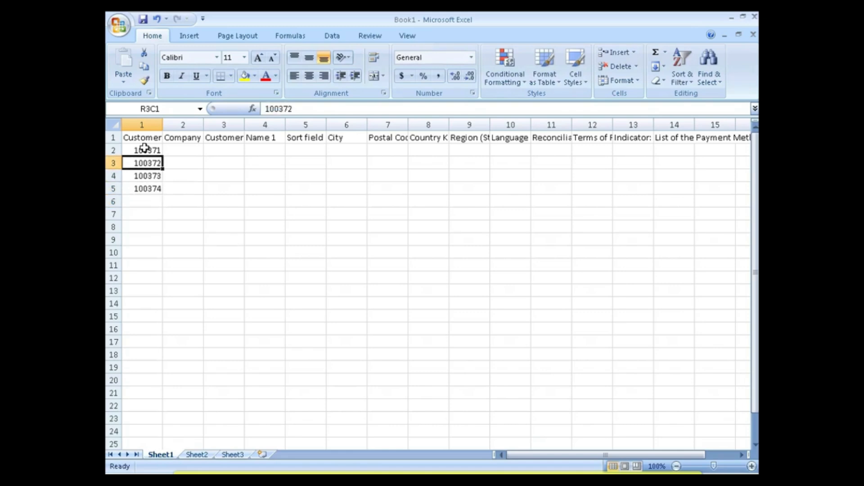
{"action": "key", "text": "Up"}
{"action": "key", "text": "Right"}
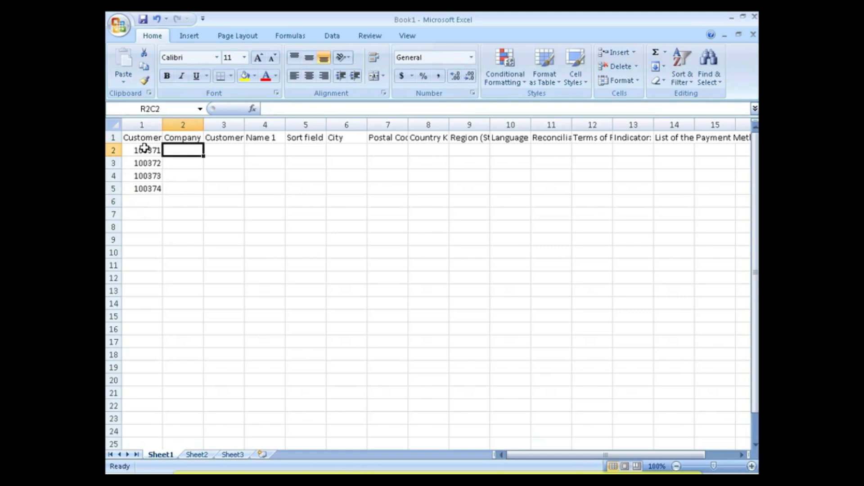
{"action": "key", "text": "ctrl+space"}
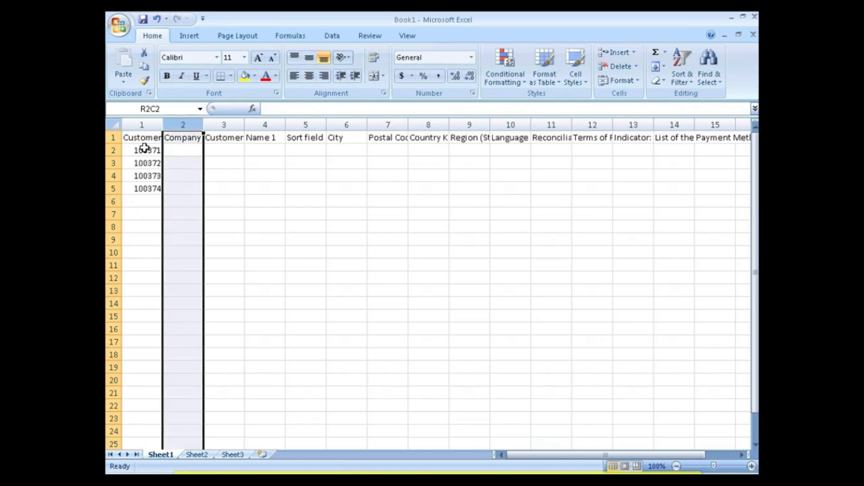
{"action": "key", "text": "ctrl+minus"}
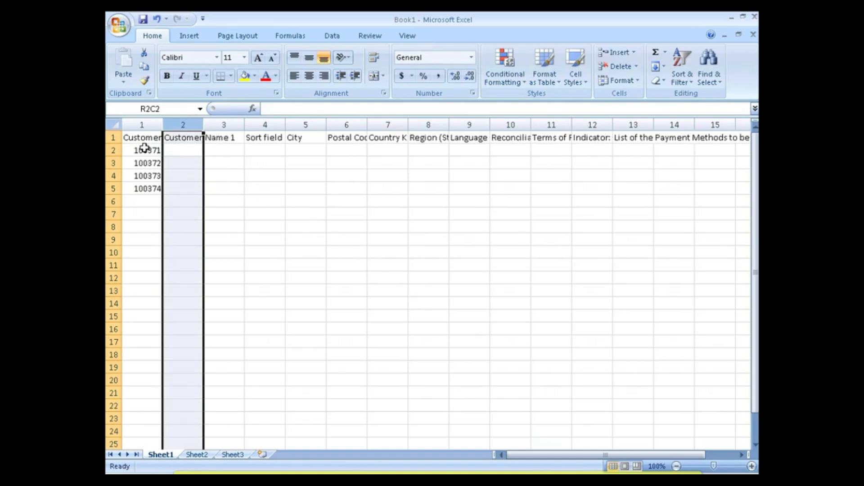
Enter Test Customer 20 in row 2 of column 2, beside the first customer number.
{"action": "left_click", "coordinate": [144, 148]}
{"action": "key", "text": "Up"}
{"action": "key", "text": "Right"}
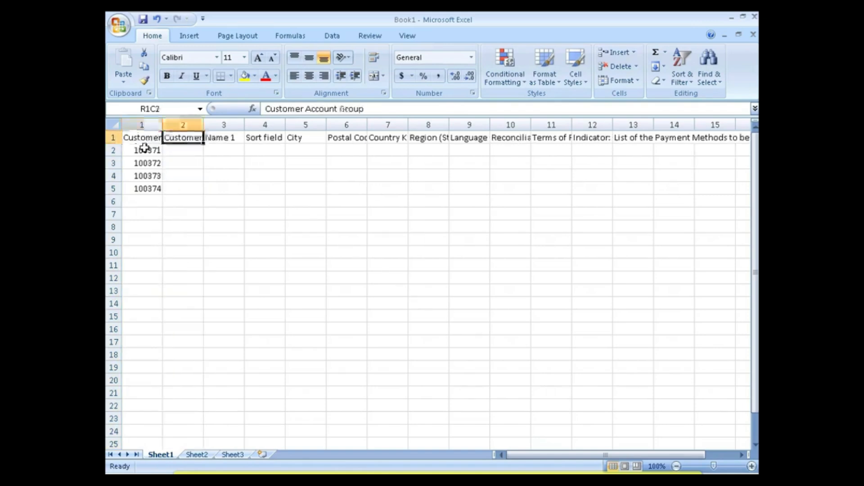
{"action": "key", "text": "Down"}
{"action": "type", "text": "Test Cus"}
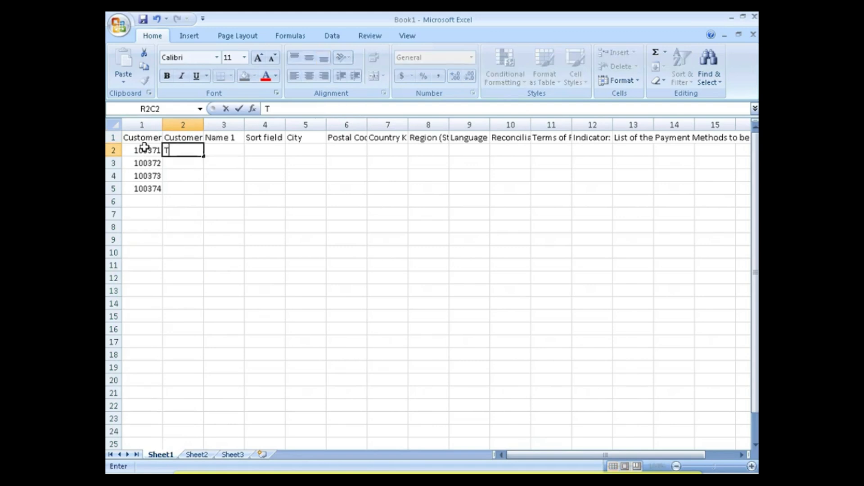
{"action": "left_click", "coordinate": [144, 146]}
{"action": "type", "text": "tomer"}
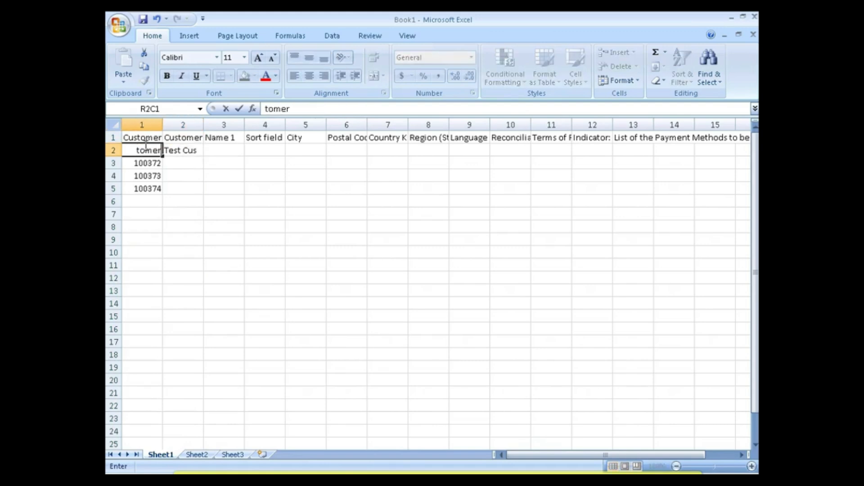
{"action": "key", "text": "Escape"}
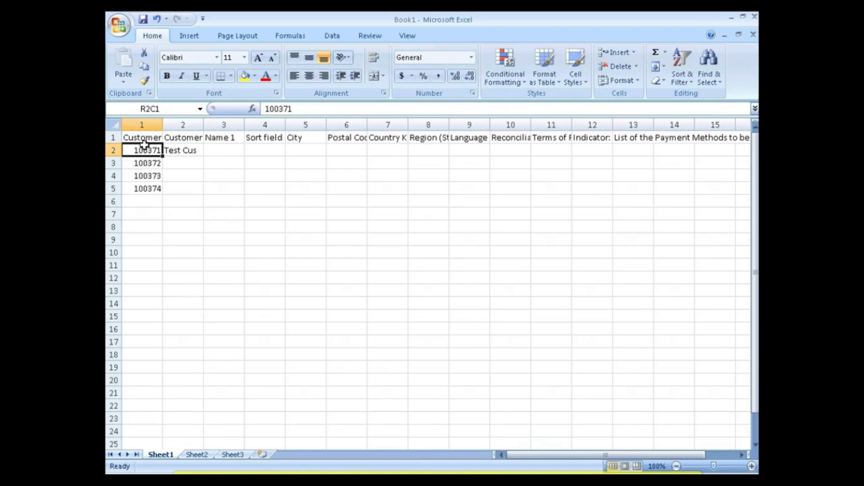
{"action": "key", "text": "Tab"}
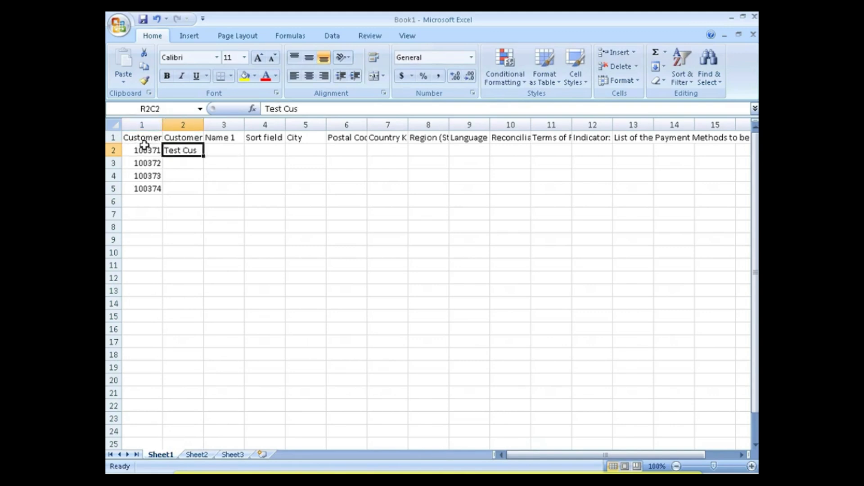
{"action": "key", "text": "F2"}
{"action": "type", "text": "to"}
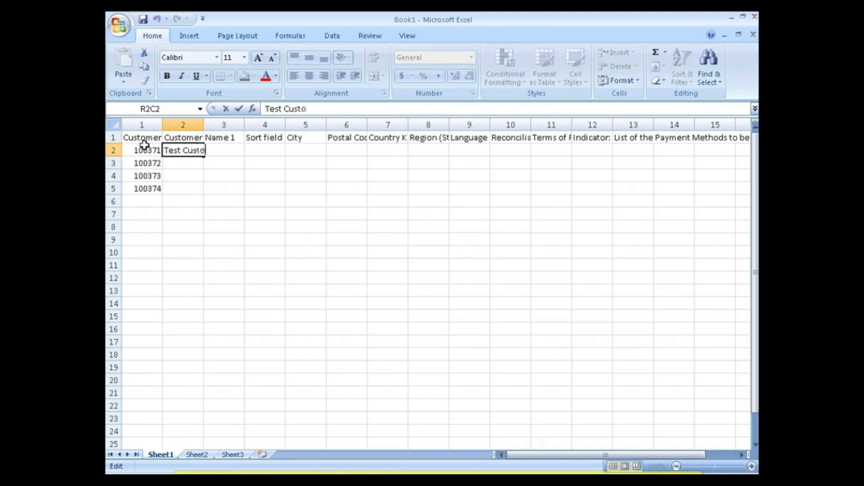
{"action": "type", "text": "mer 20"}
{"action": "key", "text": "Return"}
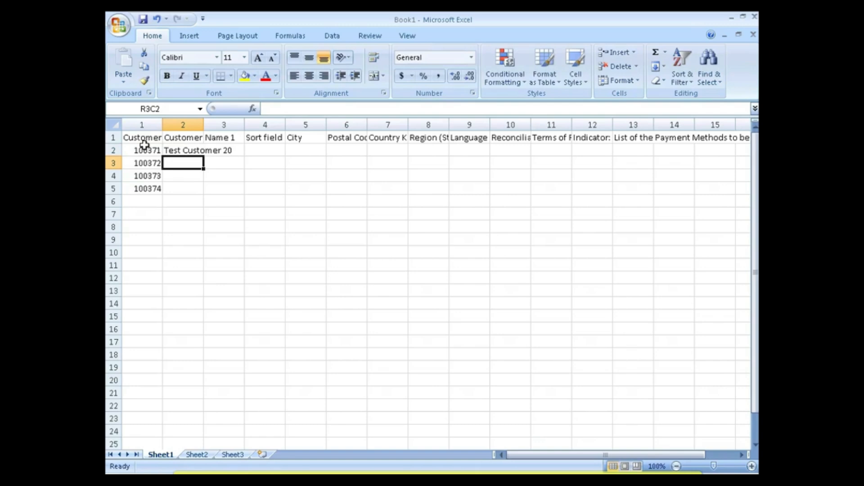
Enter Test Customer 21 in row 3 of column 2 and copy it into rows 4 and 5.
{"action": "type", "text": "Test Cus"}
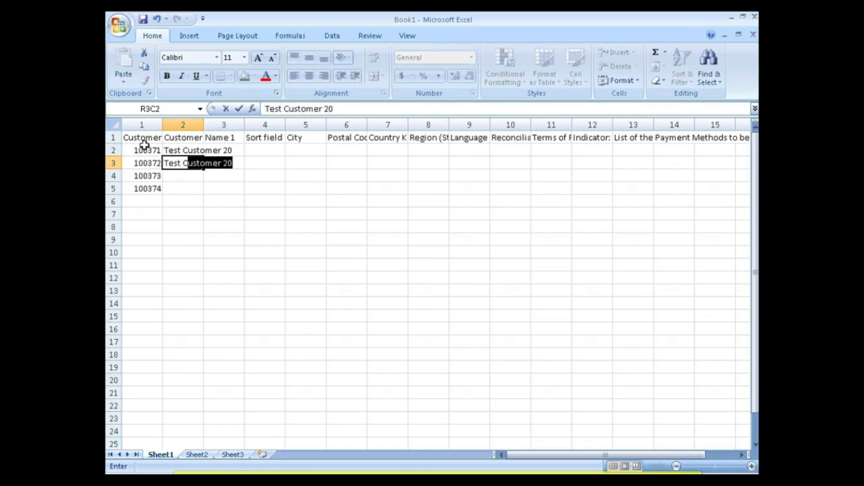
{"action": "type", "text": "tomer 21"}
{"action": "key", "text": "Return"}
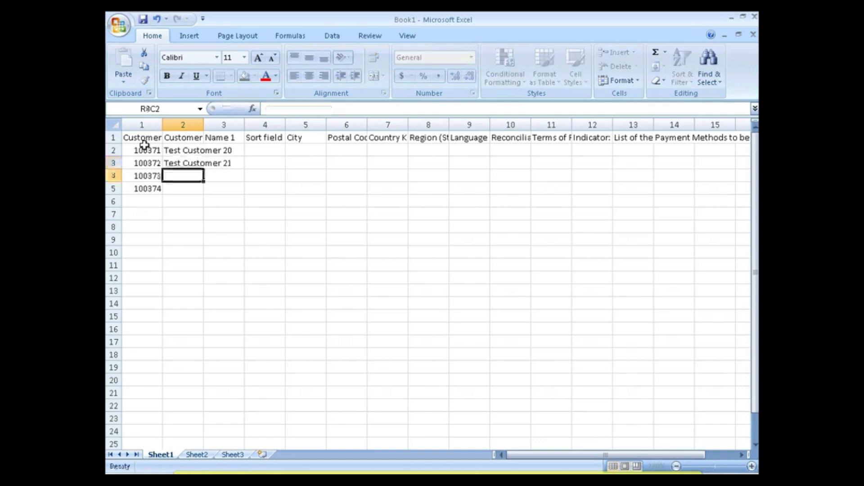
{"action": "key", "text": "Up"}
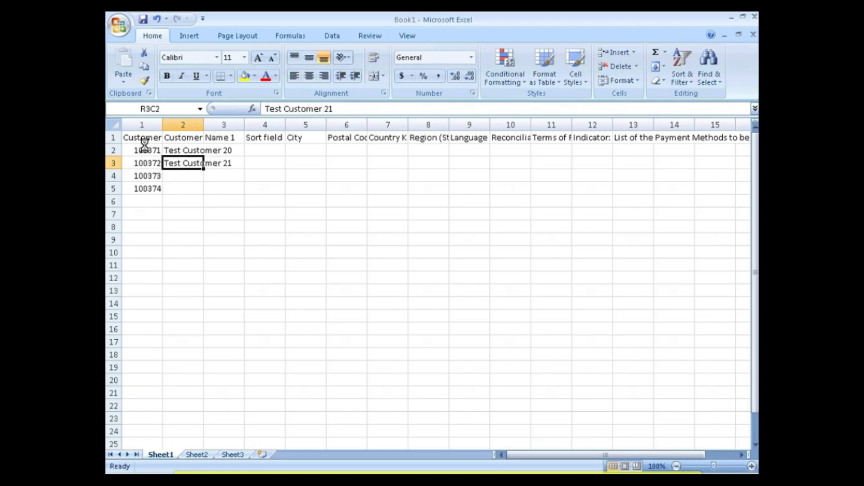
{"action": "key", "text": "ctrl+c"}
{"action": "key", "text": "Down"}
{"action": "key", "text": "ctrl+v"}
{"action": "key", "text": "Down"}
{"action": "key", "text": "ctrl+v"}
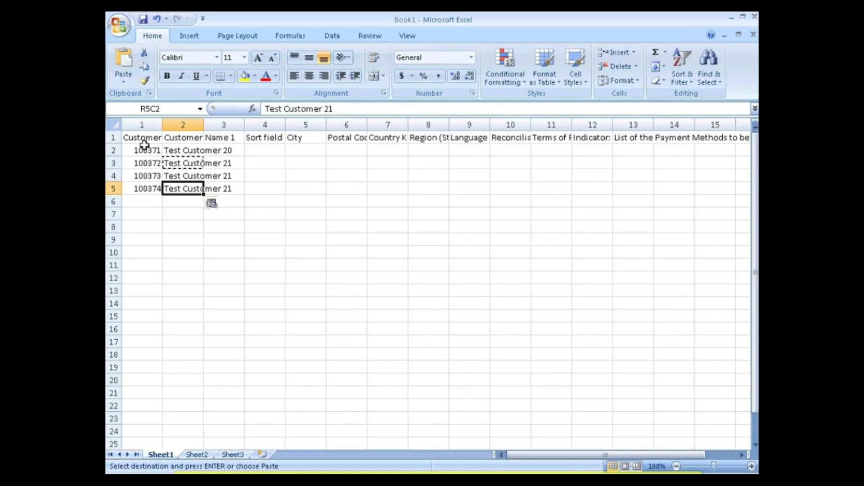
Change the copied names in rows 4 and 5 to Test Customer 22 and Test Customer 23.
{"action": "key", "text": "Up"}
{"action": "key", "text": "F2"}
{"action": "key", "text": "BackSpace"}
{"action": "type", "text": "2"}
{"action": "key", "text": "Return"}
{"action": "key", "text": "F2"}
{"action": "key", "text": "BackSpace"}
{"action": "type", "text": "3"}
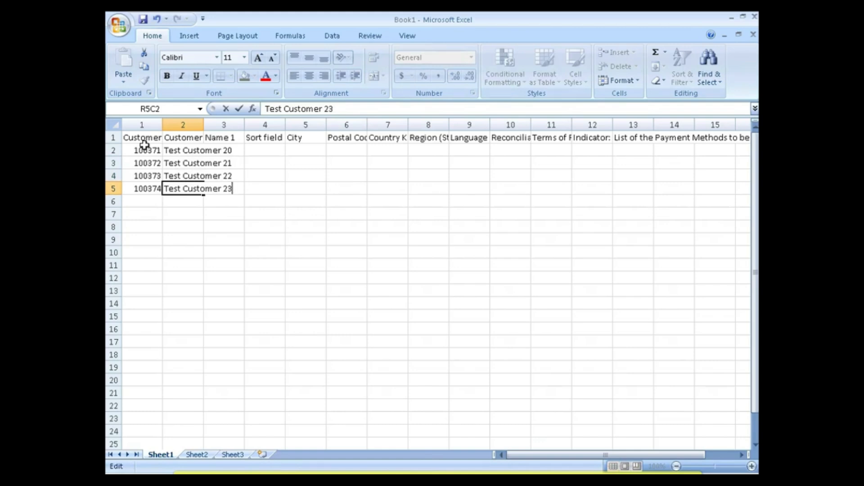
{"action": "key", "text": "Return"}
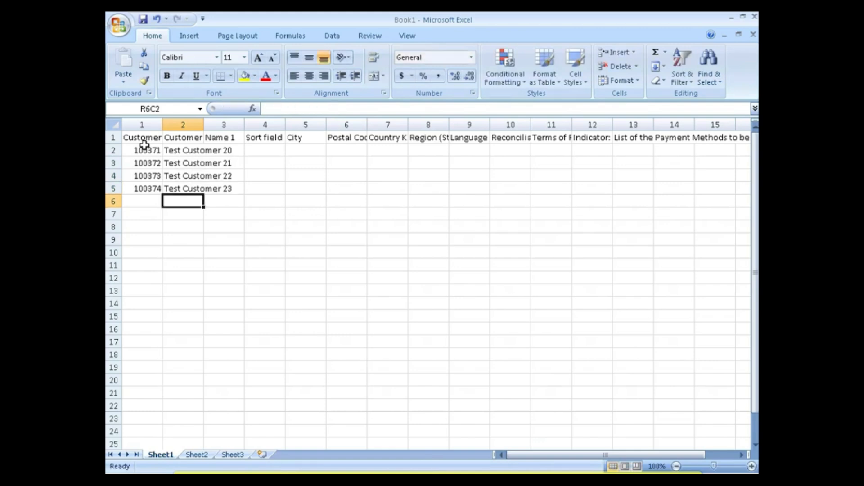
Move the four test customer names from the Customer Account Group column to rows 2 to 5 of the Name 1 column.
{"action": "left_click", "coordinate": [186, 140]}
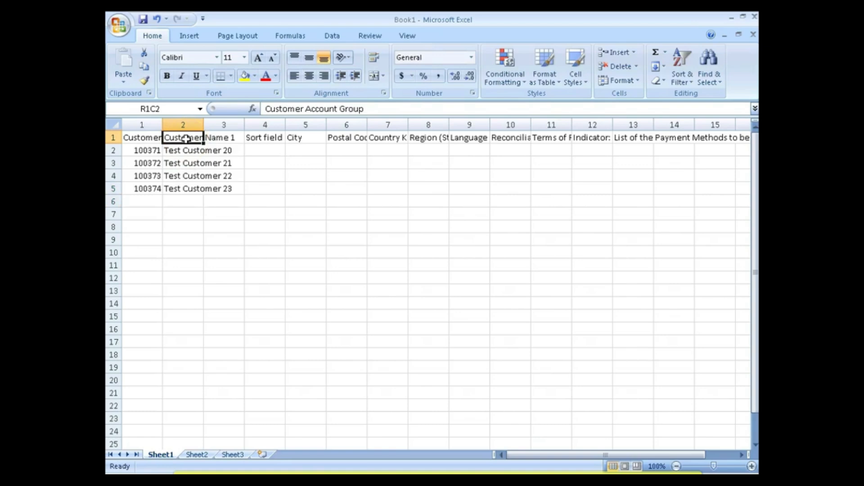
{"action": "key", "text": "Down"}
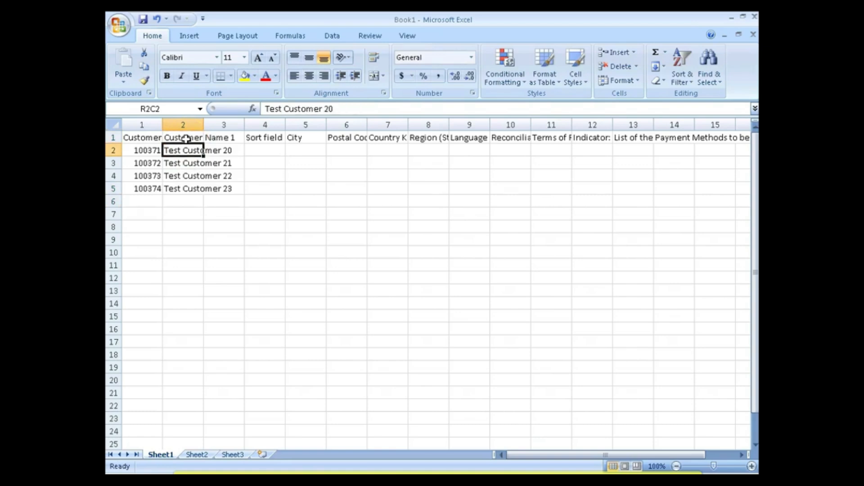
{"action": "key", "text": "ctrl+shift+Down"}
{"action": "key", "text": "ctrl+c"}
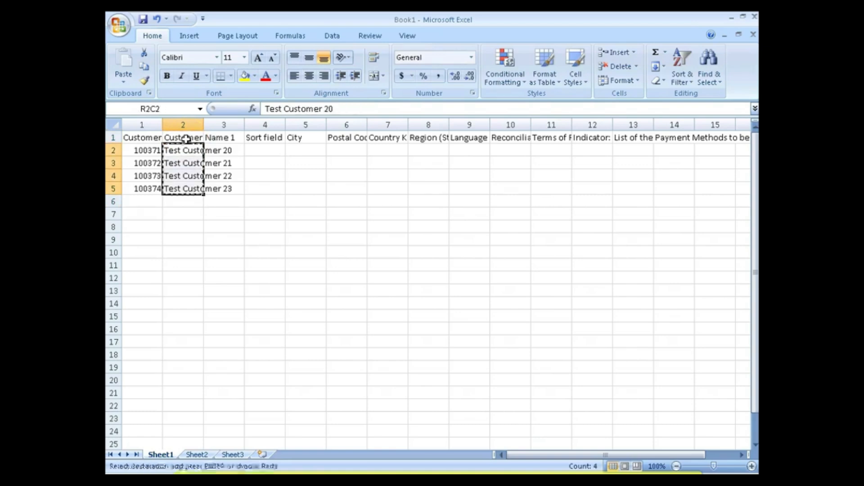
{"action": "key", "text": "Right"}
{"action": "key", "text": "ctrl+v"}
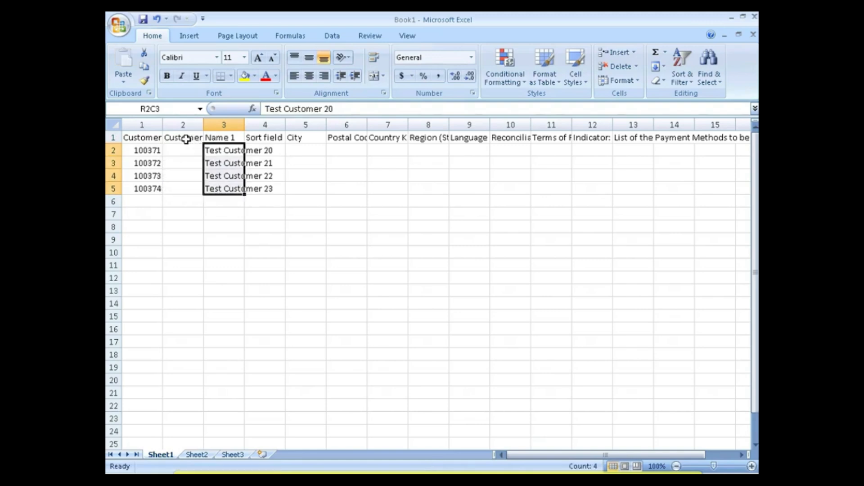
Try to enter the customer account group code with its leading zeros in row 2 of column 2.
{"action": "key", "text": "Left"}
{"action": "type", "text": "000"}
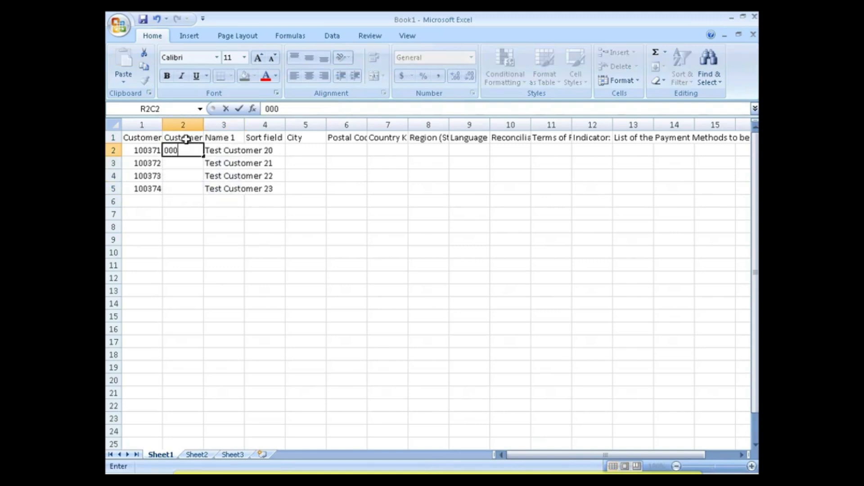
{"action": "type", "text": "03"}
{"action": "key", "text": "Return"}
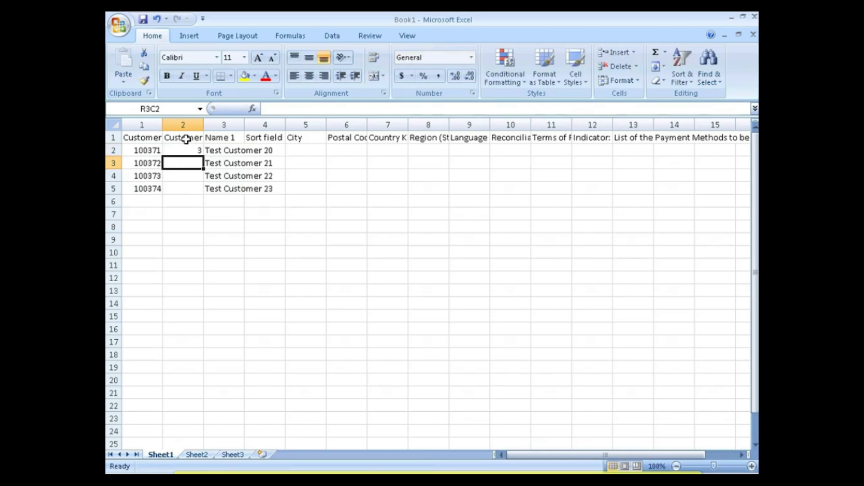
Format the cells of columns 1 to 17 as Text.
{"action": "left_click", "coordinate": [187, 149]}
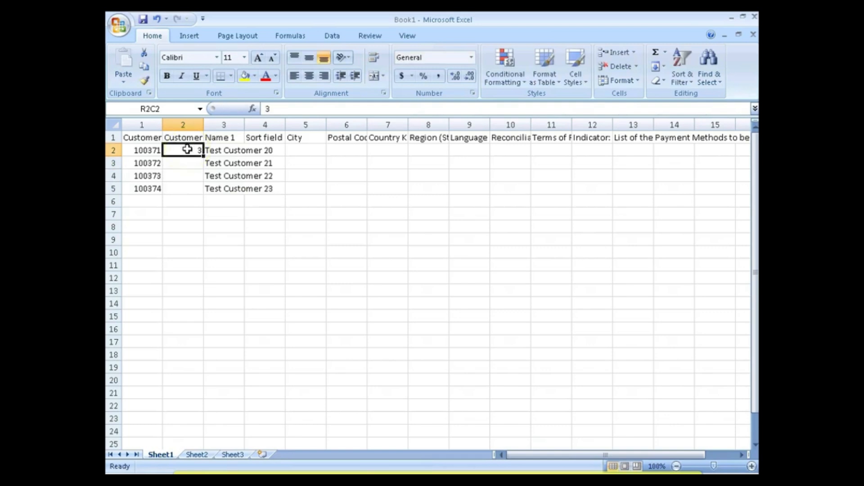
{"action": "key", "text": "Left"}
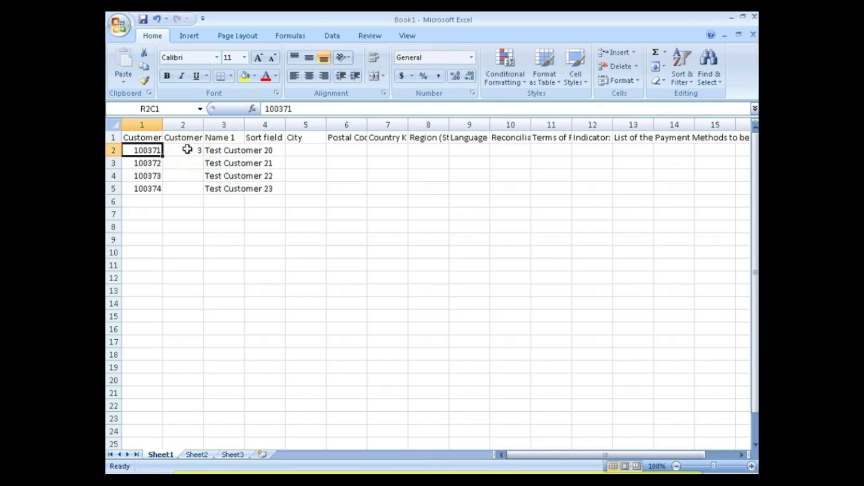
{"action": "key", "text": "shift+Right"}
{"action": "key", "text": "shift+Right"}
{"action": "key", "text": "shift+Right"}
{"action": "key", "text": "shift+Right"}
{"action": "key", "text": "shift+Right"}
{"action": "key", "text": "shift+Right"}
{"action": "key", "text": "shift+Right"}
{"action": "key", "text": "shift+Right"}
{"action": "key", "text": "shift+Right"}
{"action": "key", "text": "shift+Right"}
{"action": "key", "text": "shift+Right"}
{"action": "key", "text": "shift+Right"}
{"action": "key", "text": "shift+Right"}
{"action": "key", "text": "shift+Right"}
{"action": "key", "text": "shift+Right"}
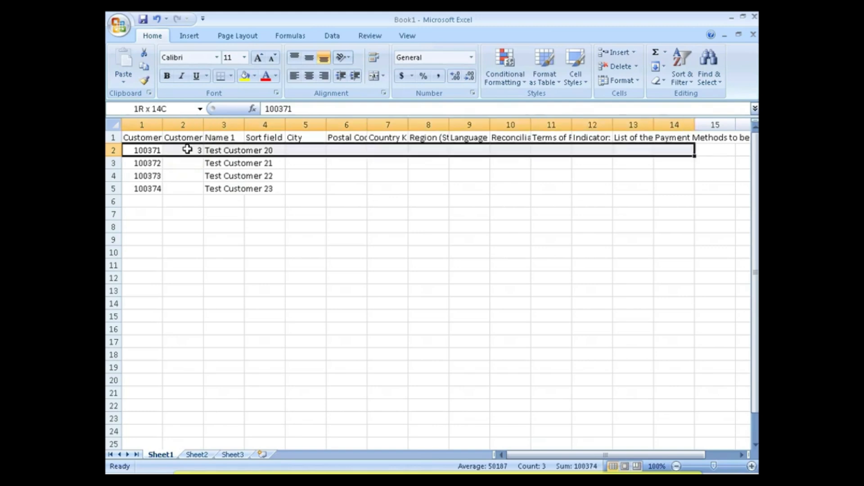
{"action": "key", "text": "shift+Right"}
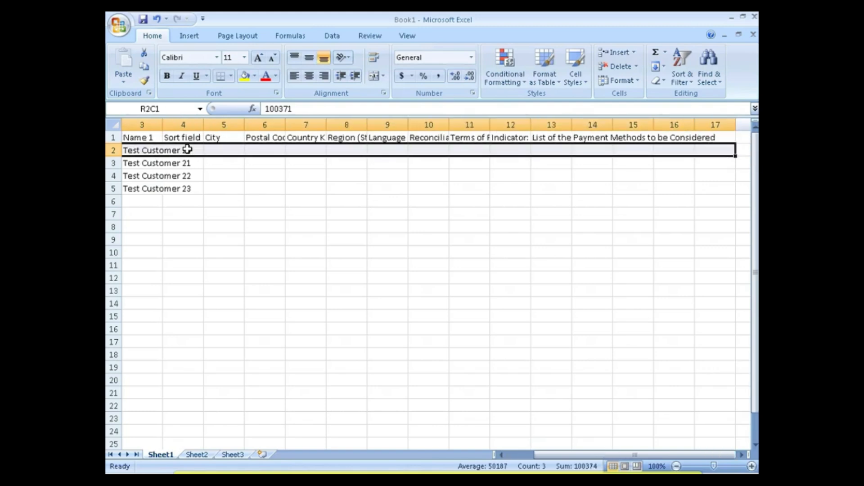
{"action": "key", "text": "ctrl+shift+Down"}
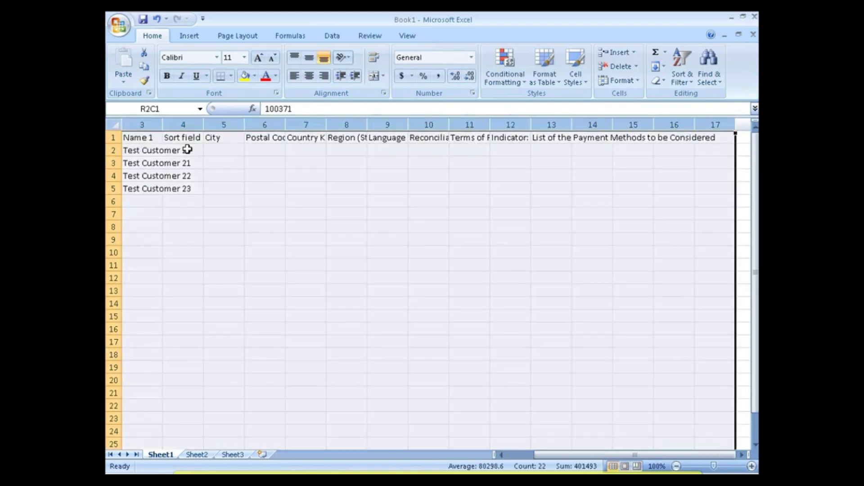
{"action": "left_click", "coordinate": [472, 58]}
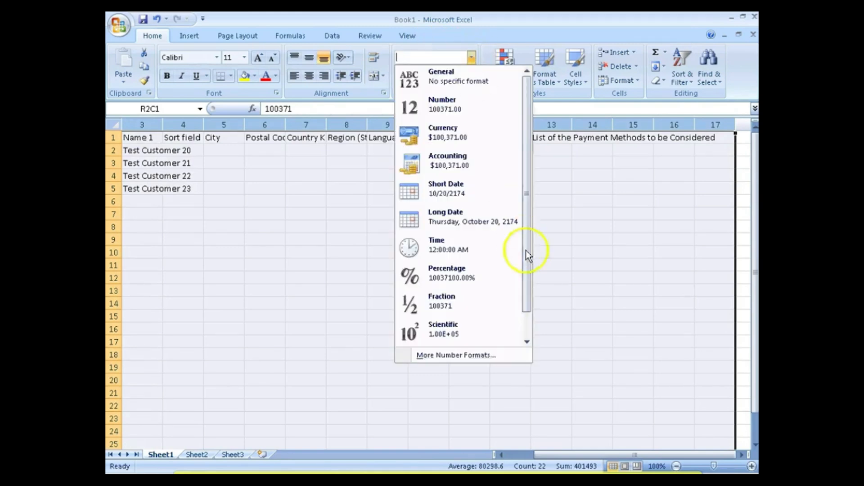
{"action": "left_click", "coordinate": [527, 322]}
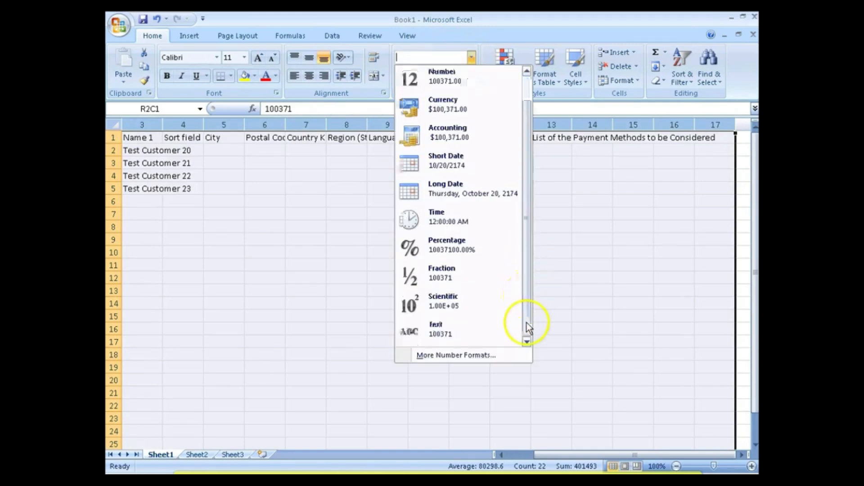
{"action": "left_click", "coordinate": [460, 329]}
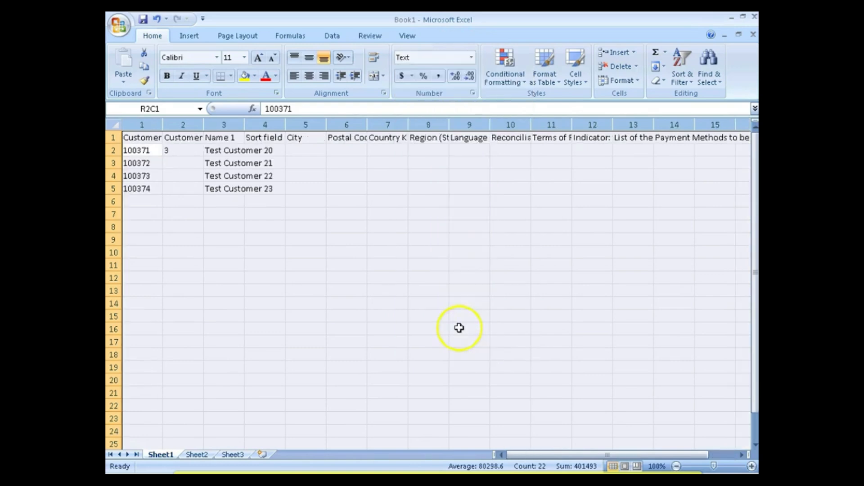
Enter 0003 as the Customer Account Group in row 2 and copy it down through row 5.
{"action": "left_click", "coordinate": [180, 148]}
{"action": "type", "text": "0003"}
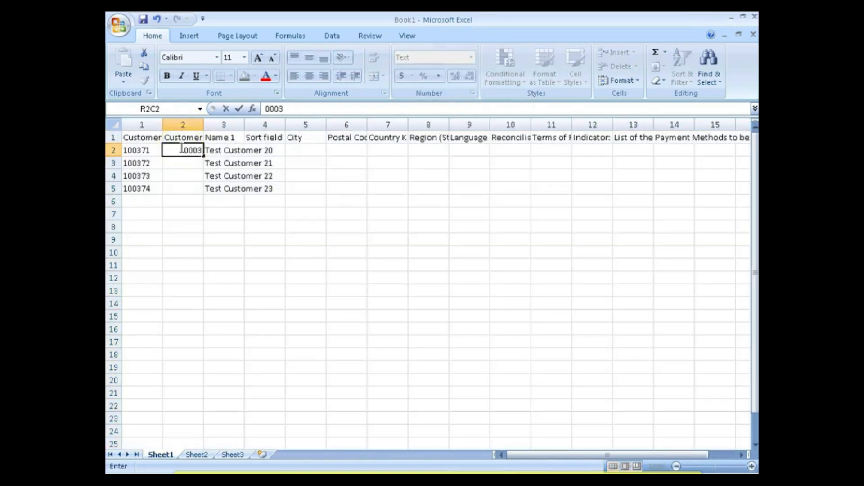
{"action": "key", "text": "ctrl+Return"}
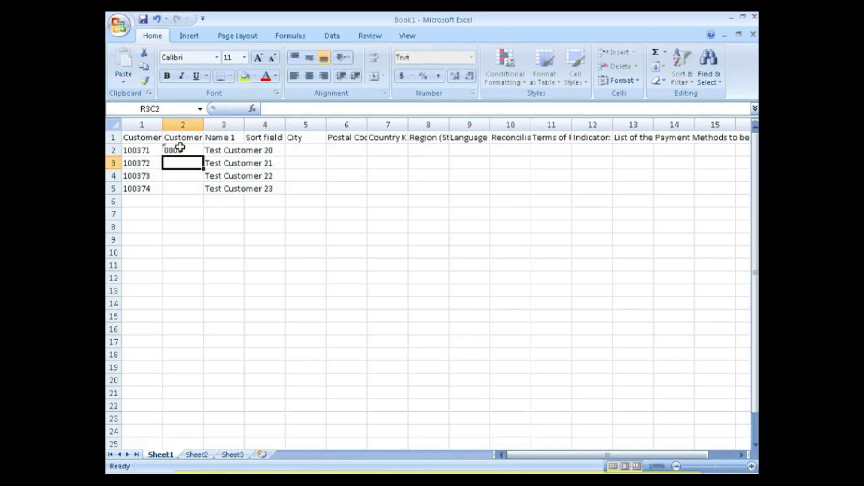
{"action": "key", "text": "ctrl+c"}
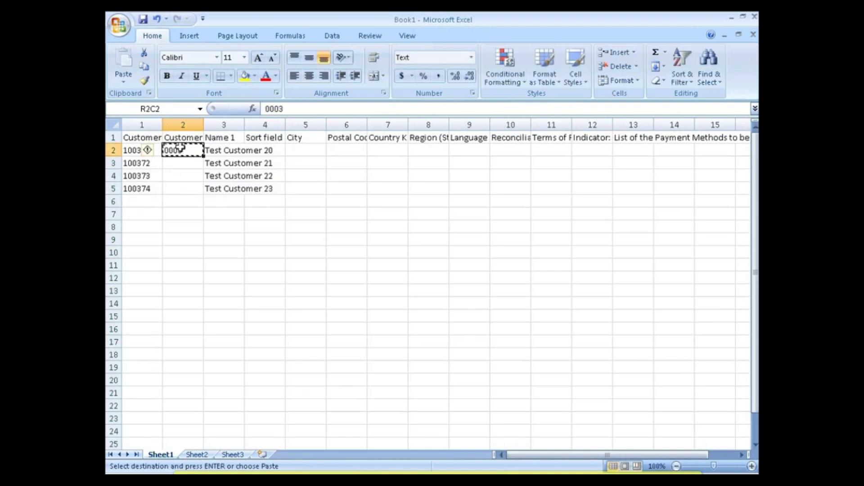
{"action": "key", "text": "shift+Down"}
{"action": "key", "text": "shift+Down"}
{"action": "key", "text": "shift+Down"}
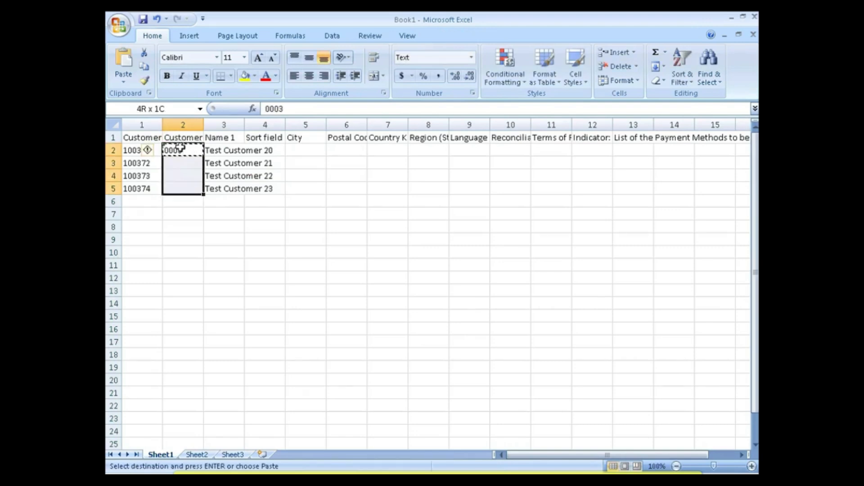
{"action": "key", "text": "Return"}
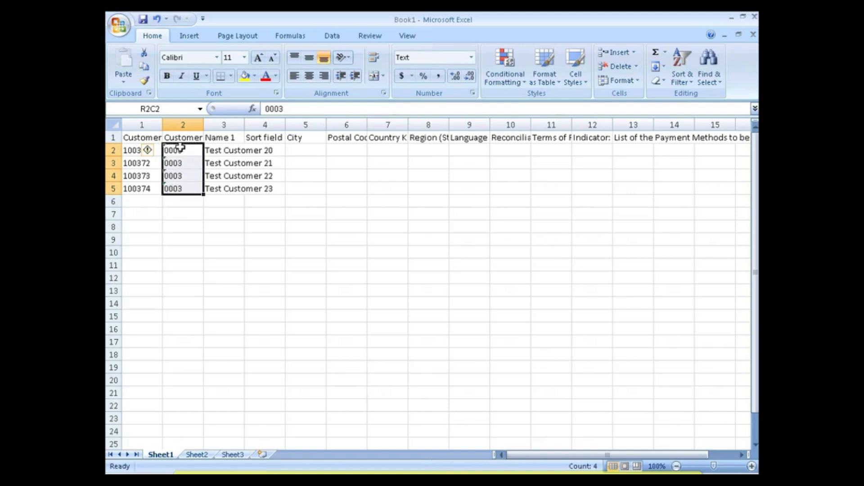
Enter Test20 as the sort field for the customer in row 2.
{"action": "key", "text": "Right"}
{"action": "key", "text": "Right"}
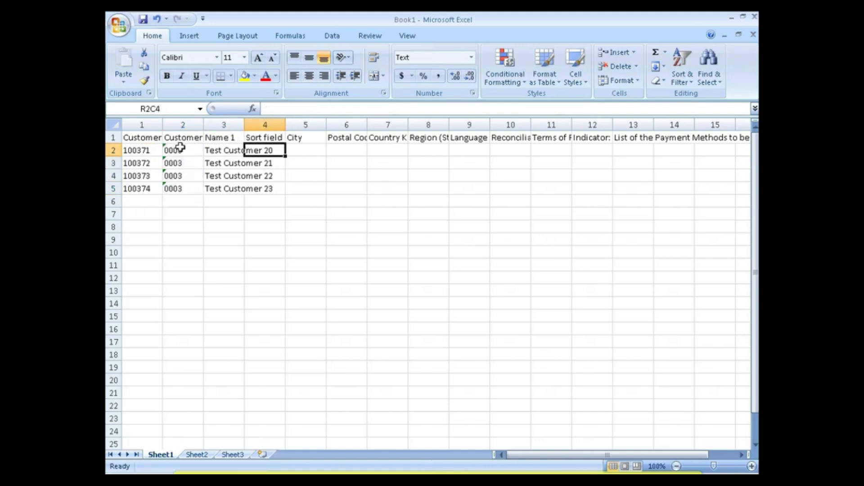
{"action": "type", "text": "Tes"}
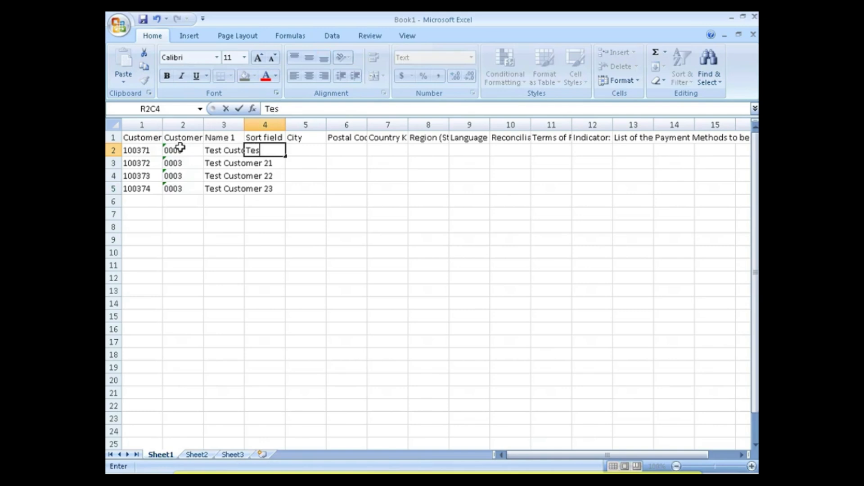
{"action": "type", "text": "t20"}
{"action": "key", "text": "Return"}
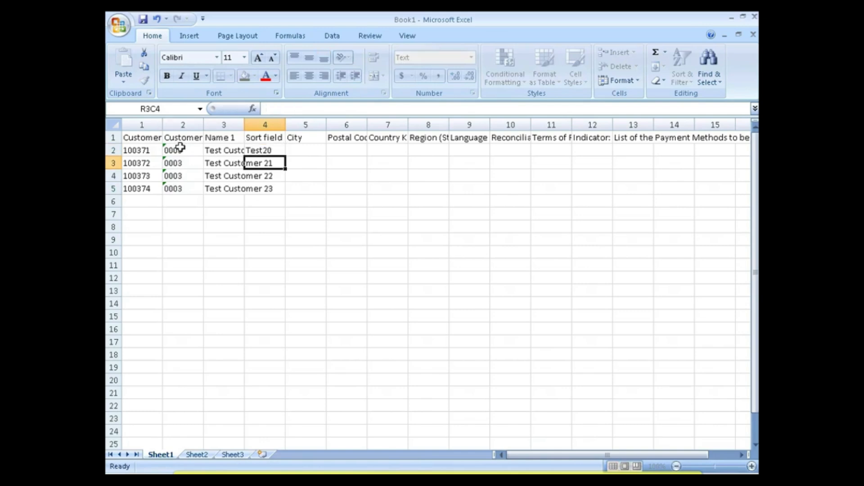
Copy the sort field Test20 from row 2 down through row 5 of column 4.
{"action": "key", "text": "Up"}
{"action": "key", "text": "ctrl+c"}
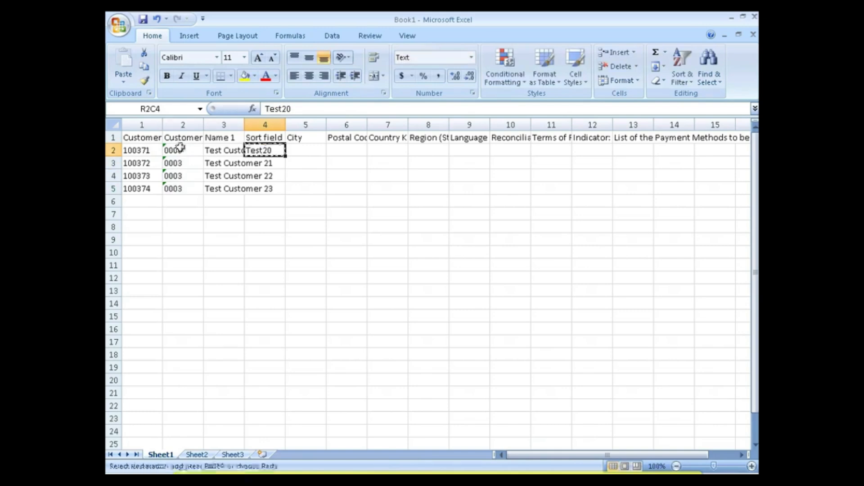
{"action": "key", "text": "shift+Down"}
{"action": "key", "text": "shift+Down"}
{"action": "key", "text": "shift+Down"}
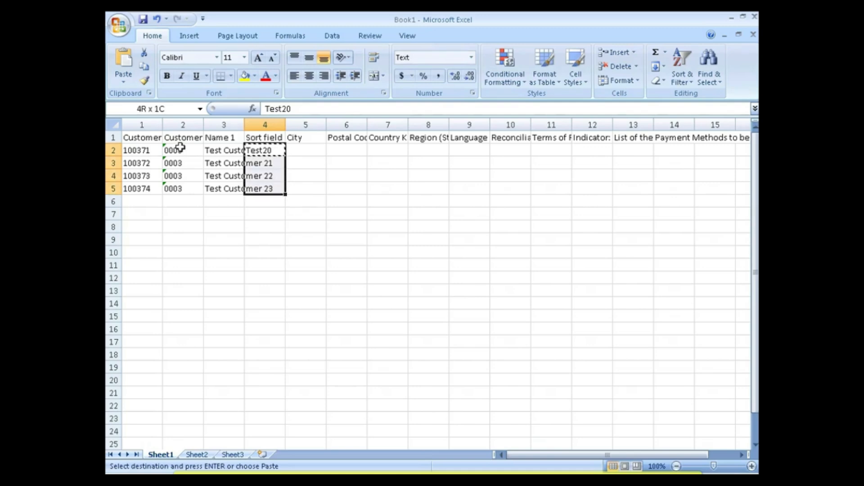
{"action": "key", "text": "Return"}
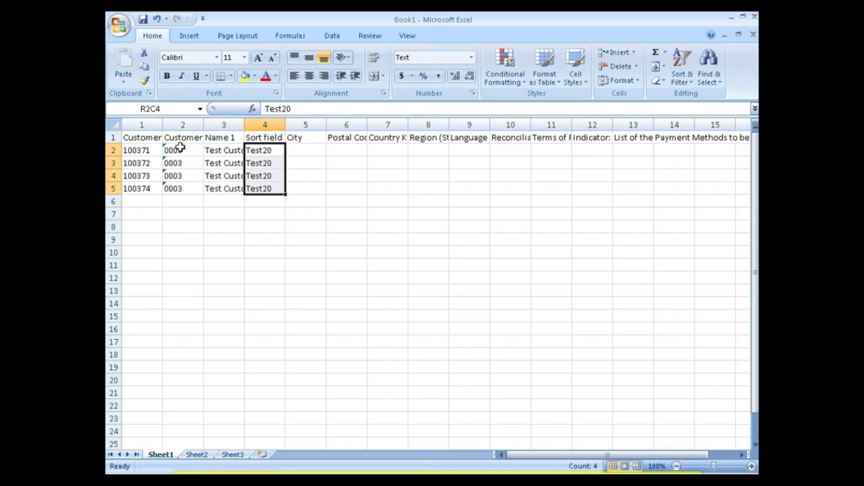
{"action": "key", "text": "Right"}
{"action": "key", "text": "Left"}
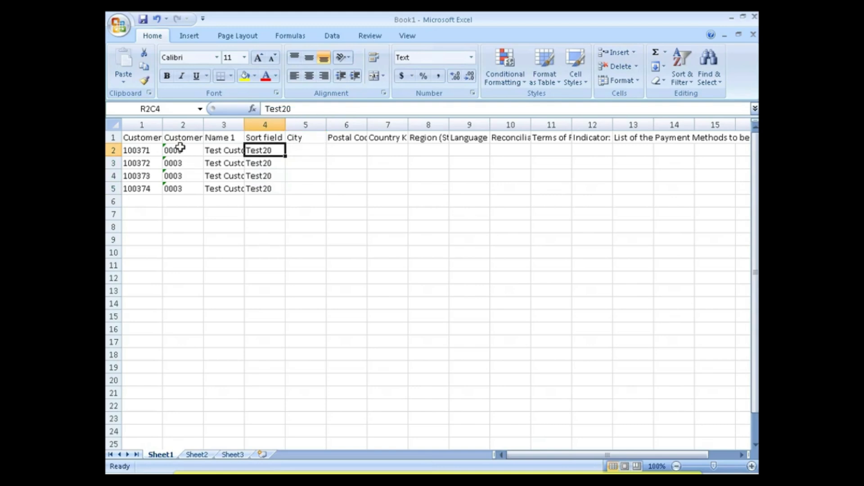
Change the sort fields in rows 3 to 5 to Test21, Test22 and Test23.
{"action": "key", "text": "Down"}
{"action": "key", "text": "F2"}
{"action": "key", "text": "BackSpace"}
{"action": "type", "text": "1"}
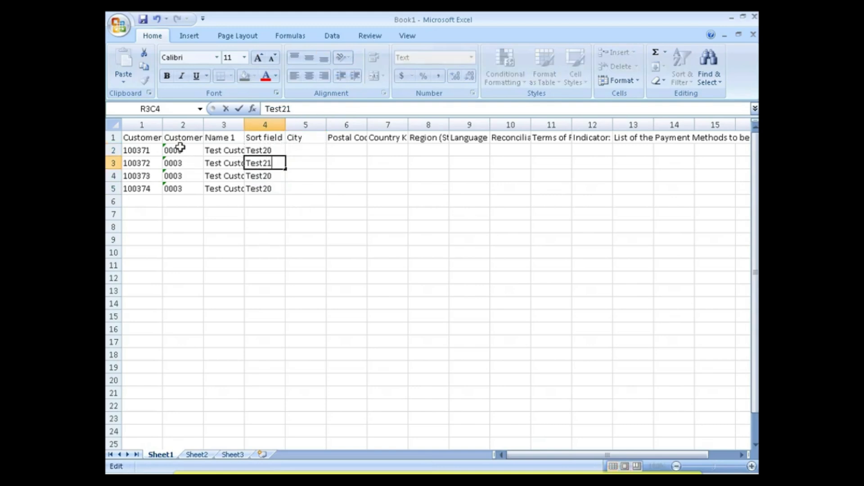
{"action": "key", "text": "Return"}
{"action": "key", "text": "F2"}
{"action": "key", "text": "BackSpace"}
{"action": "type", "text": "2"}
{"action": "key", "text": "Return"}
{"action": "key", "text": "F2"}
{"action": "key", "text": "BackSpace"}
{"action": "type", "text": "3"}
{"action": "key", "text": "Return"}
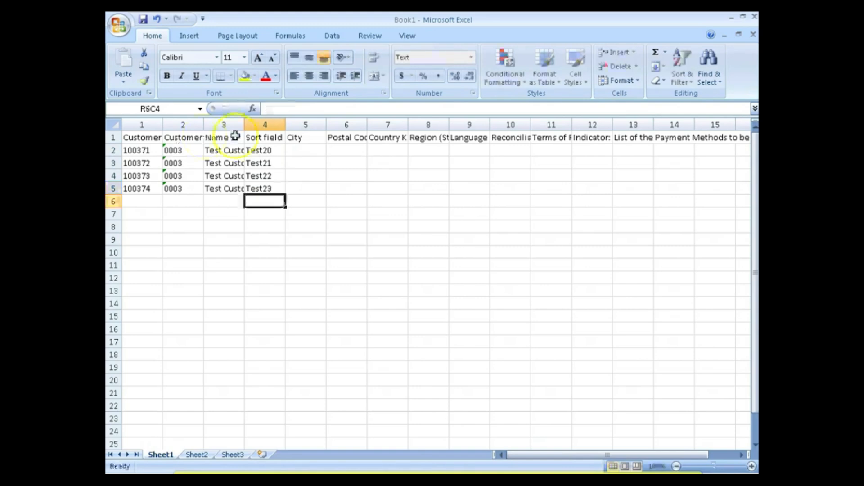
Enter Atlanta as the city and 30067 as the postal code for the customer in row 2.
{"action": "left_click", "coordinate": [293, 150]}
{"action": "type", "text": "Atlanta"}
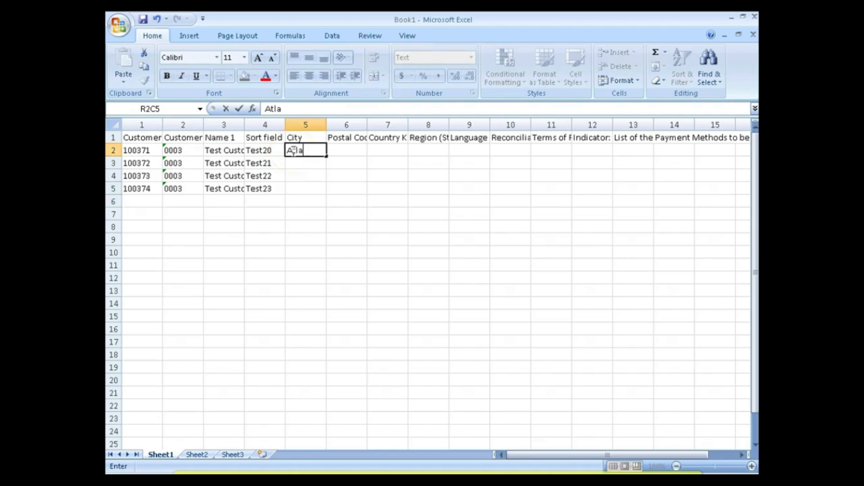
{"action": "key", "text": "Return"}
{"action": "left_click", "coordinate": [292, 151]}
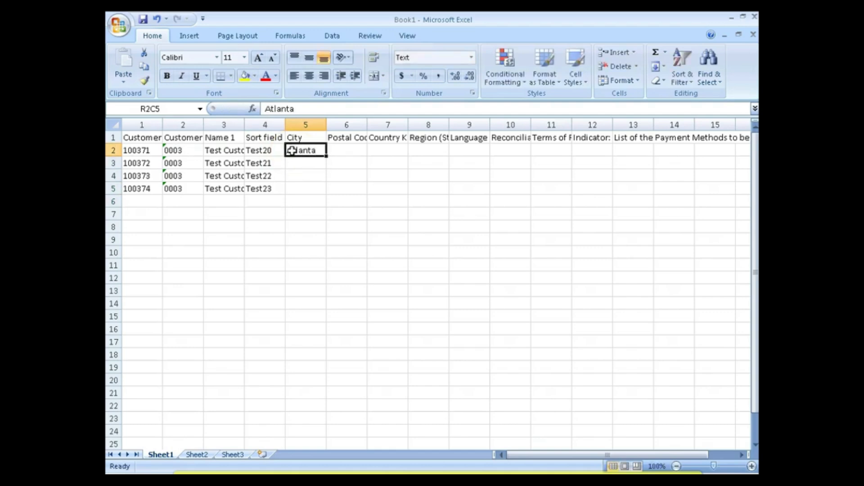
{"action": "key", "text": "Tab"}
{"action": "type", "text": "30067"}
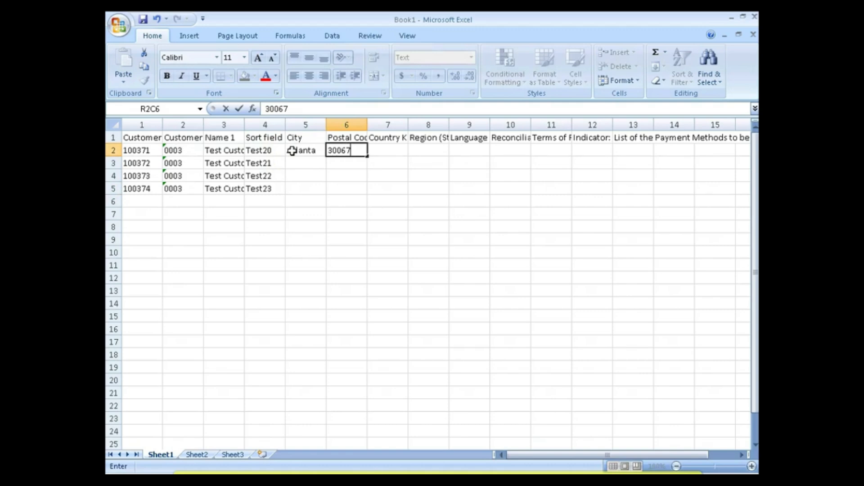
{"action": "key", "text": "Tab"}
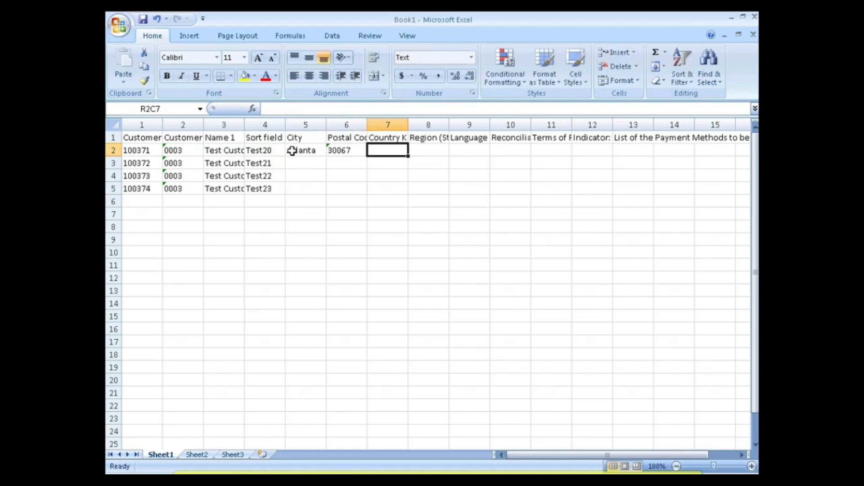
Enter US as the country key, GA as the region and EN as the language for the customer in row 2.
{"action": "type", "text": "US"}
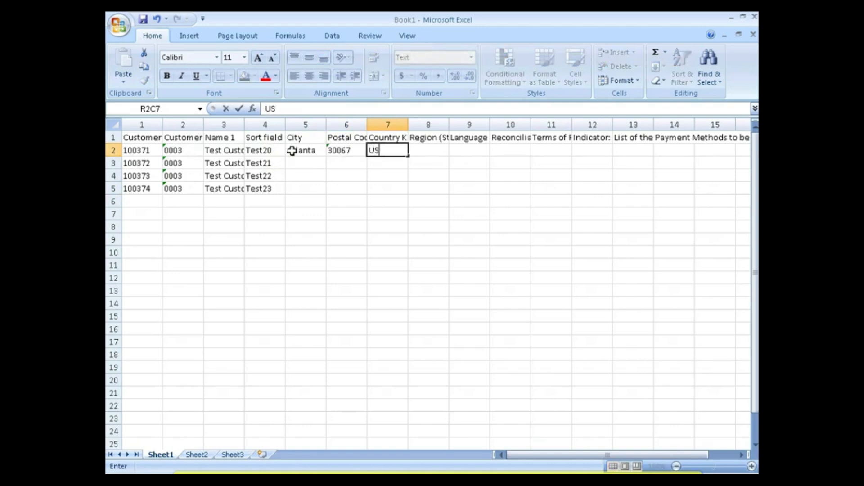
{"action": "key", "text": "Tab"}
{"action": "type", "text": "GA"}
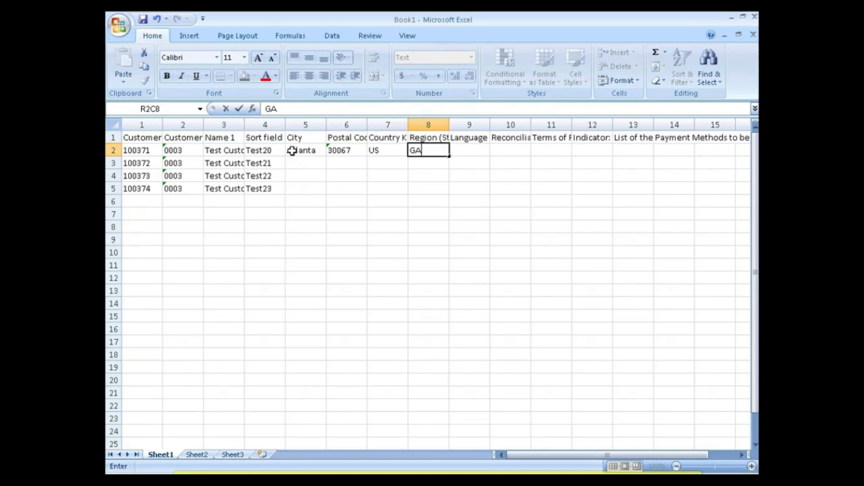
{"action": "key", "text": "Tab"}
{"action": "type", "text": "EN"}
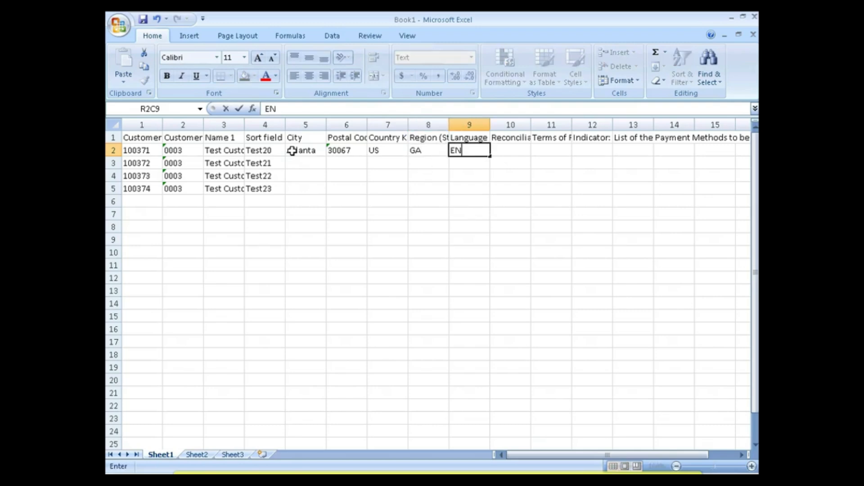
{"action": "key", "text": "Return"}
{"action": "key", "text": "Up"}
{"action": "key", "text": "Tab"}
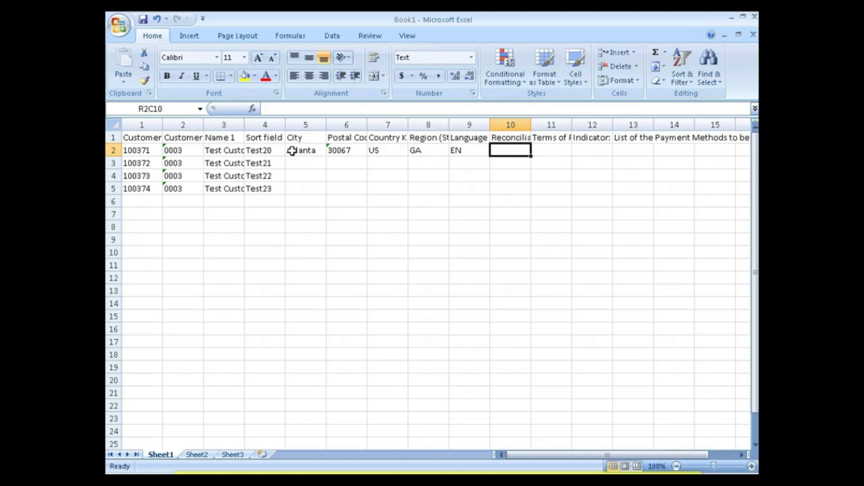
Switch to the SAP Data Browser and go back out of the table KNA1 entry display.
{"action": "key", "text": "alt+Tab"}
{"action": "key", "text": "alt+Tab"}
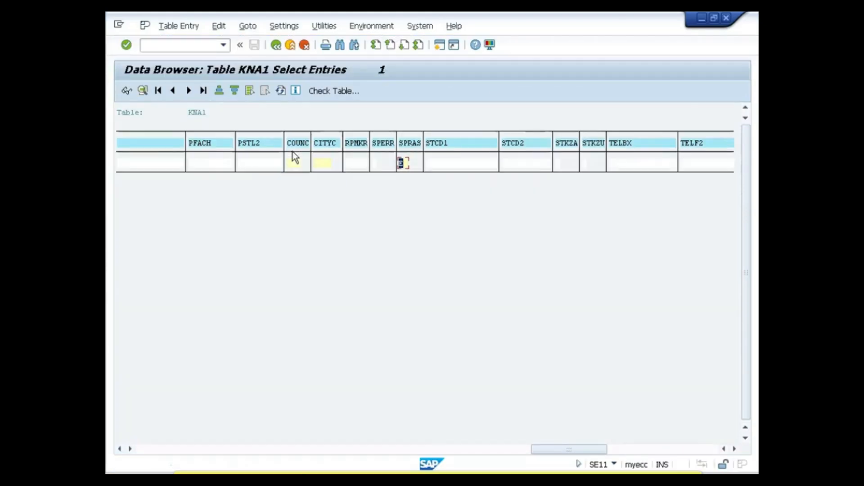
{"action": "left_click", "coordinate": [276, 45]}
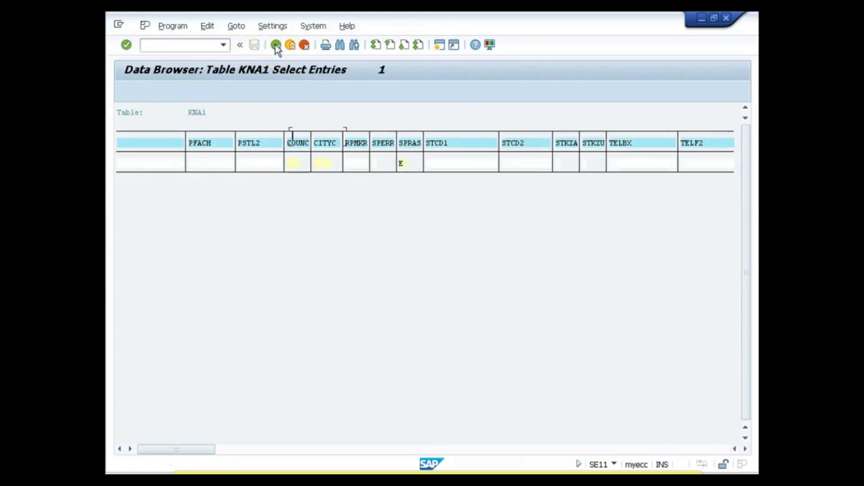